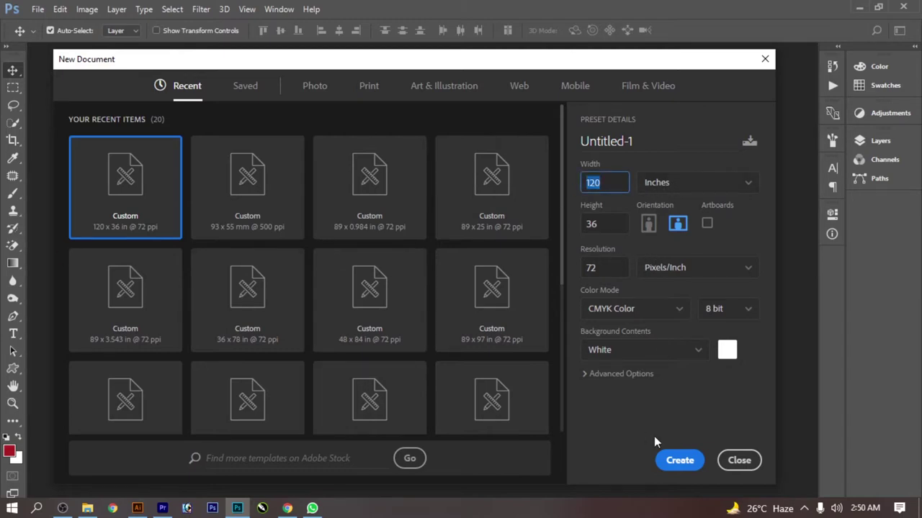
Create a white-background 120 × 36 inch CMYK document at 72 ppi from the preset.
left_click(679, 461)
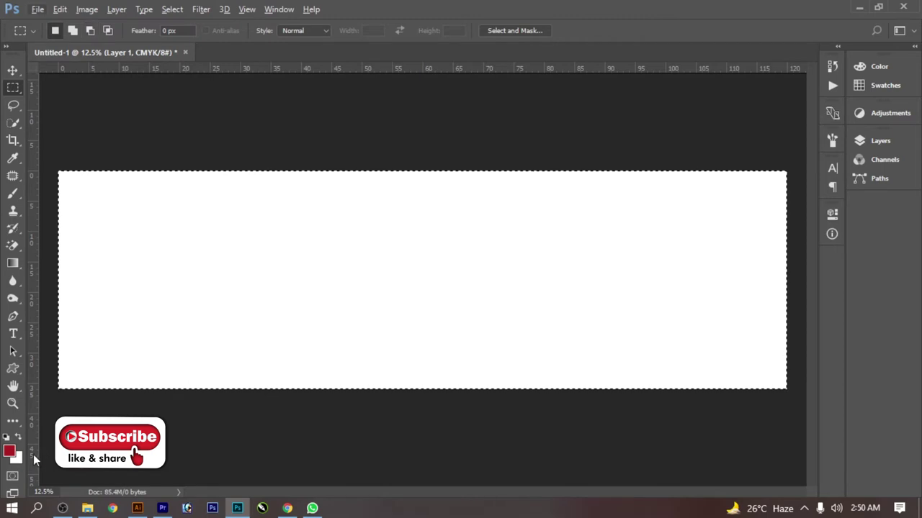
Fill the canvas with dark red and add a horizontal guide across its middle.
key("alt+BackSpace")
key("ctrl+d")
key("v")
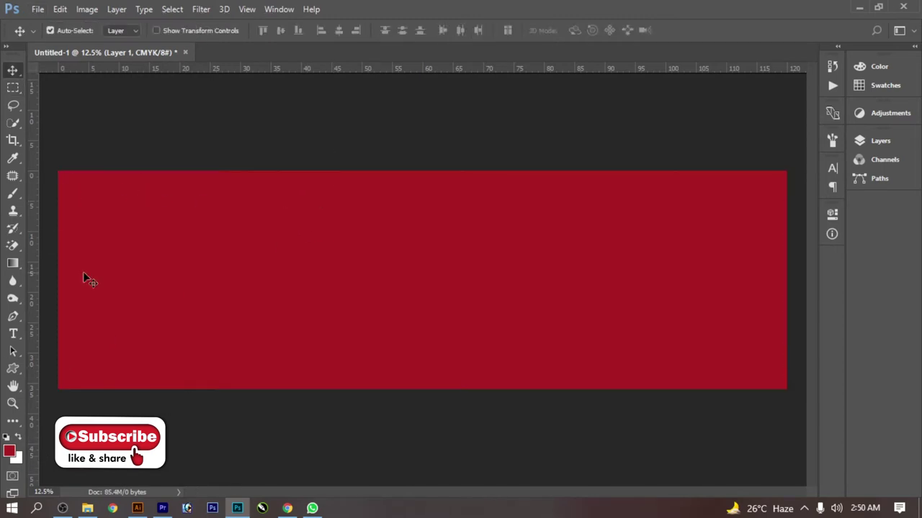
key("ctrl+t")
left_click_drag(216, 69, 171, 280)
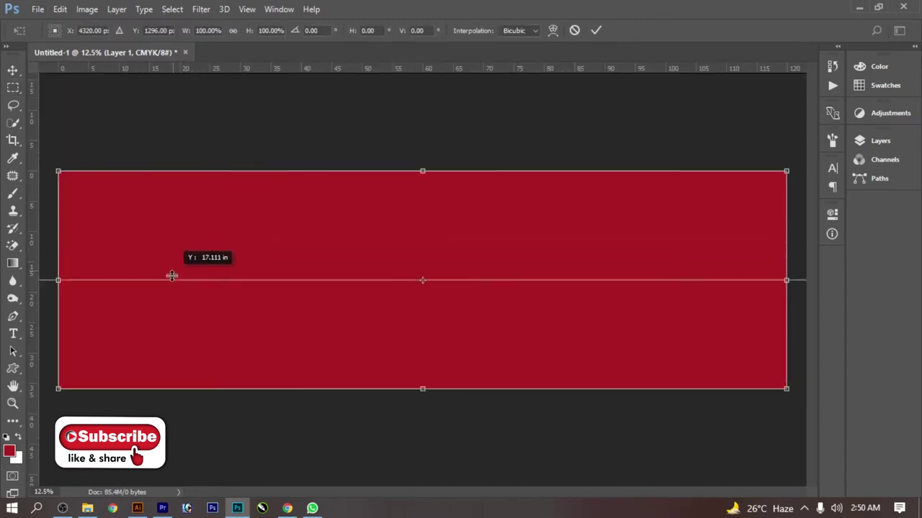
key("Return")
Draw a circular selection on the guide at the banner's left and shrink it proportionally.
right_click(13, 87)
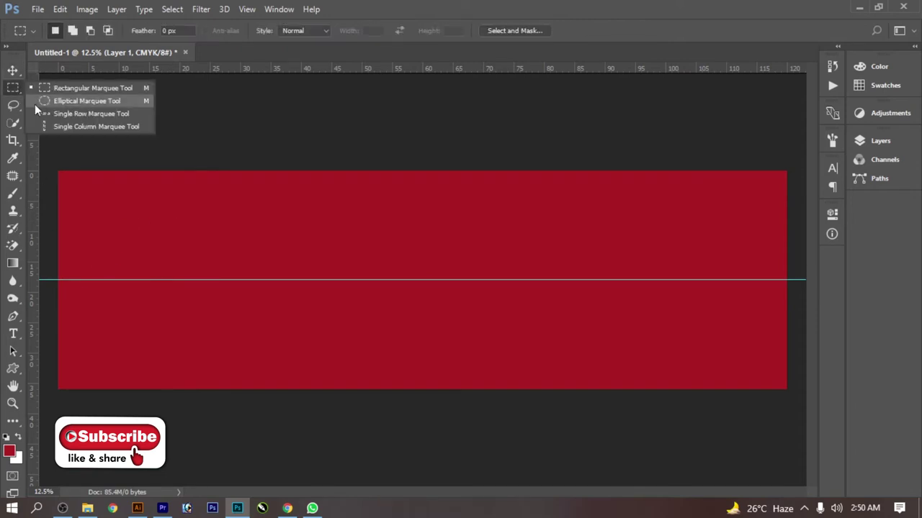
left_click(72, 99)
left_click_drag(90, 146, 210, 283)
left_click_drag(161, 220, 206, 307)
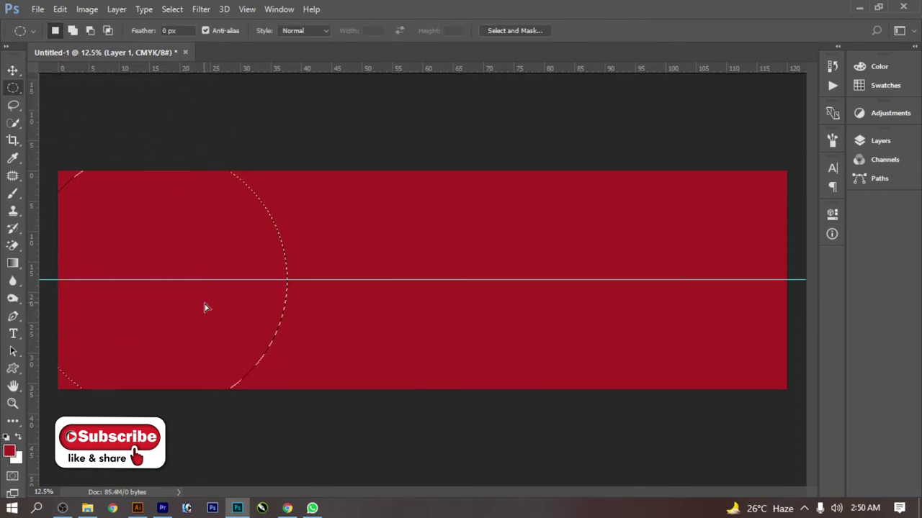
right_click(207, 210)
left_click(245, 384)
left_click_drag(279, 154, 270, 170)
key("Return")
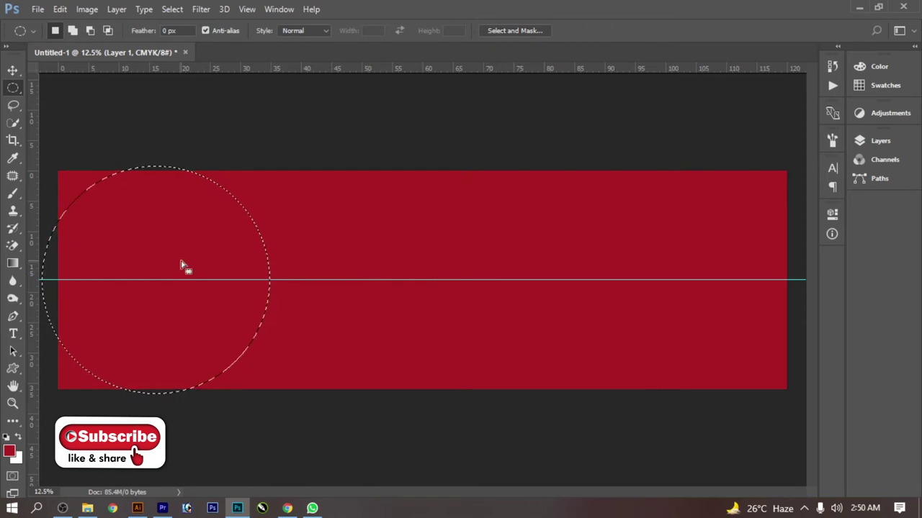
Extend the selection toward the left edge and delete the red to reveal a white half-circle.
left_click_drag(36, 129, 119, 297)
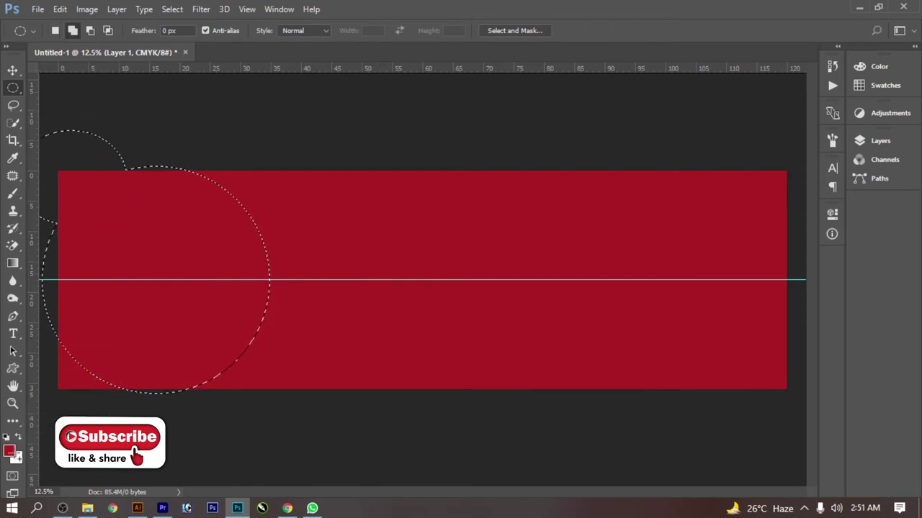
left_click_drag(111, 356, 99, 386)
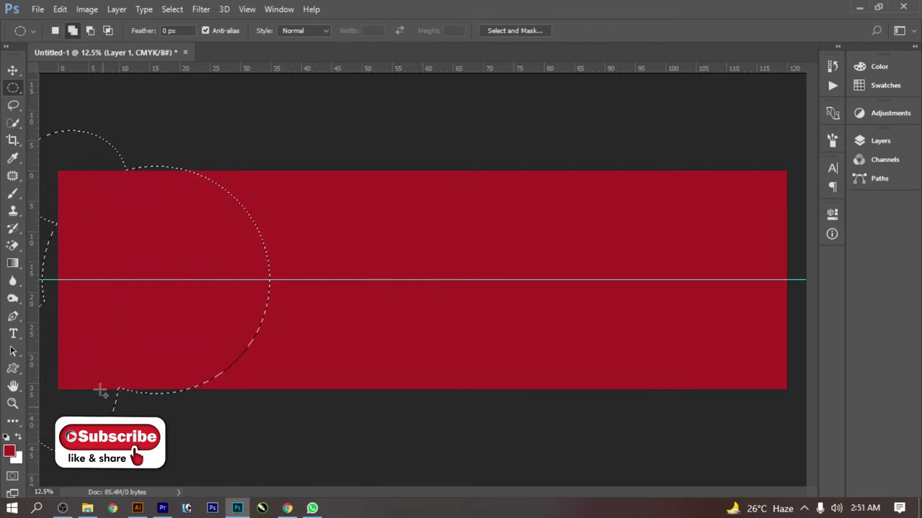
left_click(860, 143)
key("Delete")
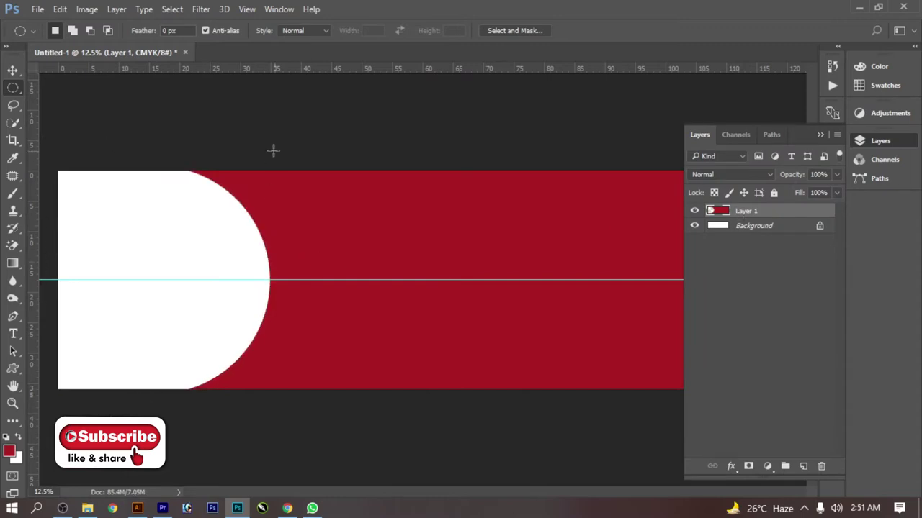
key("v")
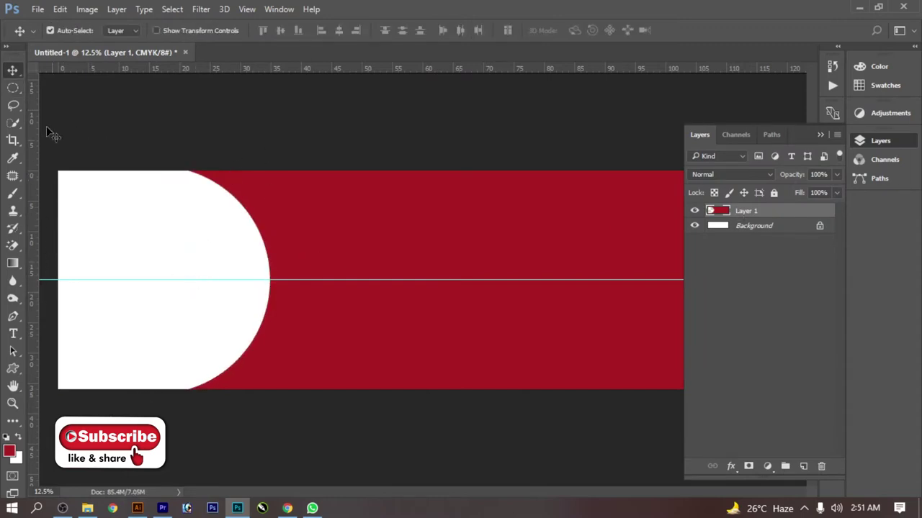
Draw a circular selection lined up with the white half-circle and shrink it slightly.
left_click(10, 93)
left_click_drag(93, 148, 227, 188)
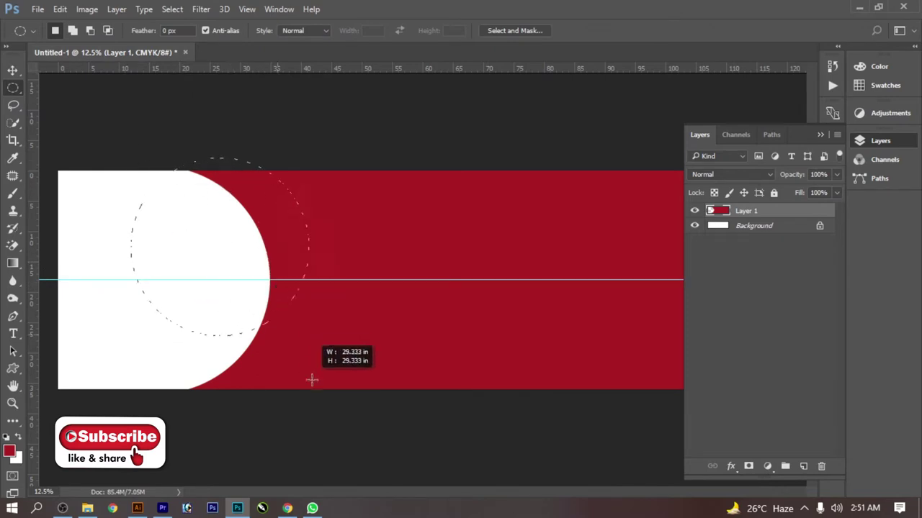
left_click_drag(130, 157, 371, 429)
left_click_drag(310, 318, 206, 306)
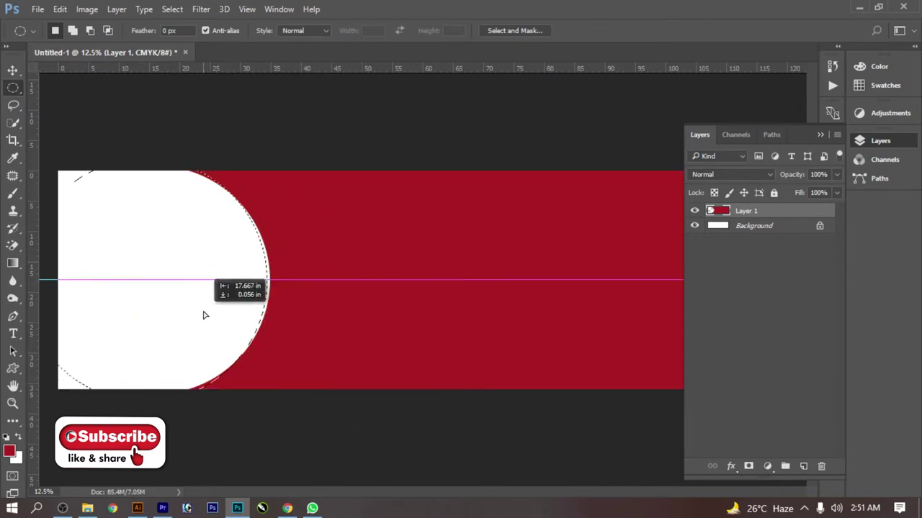
right_click(208, 308)
left_click(282, 193)
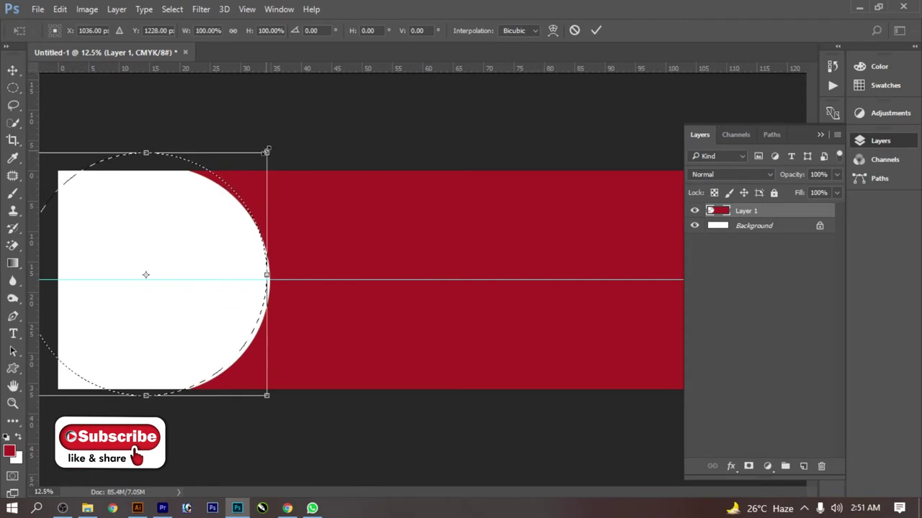
left_click_drag(267, 148, 263, 154)
key("Return")
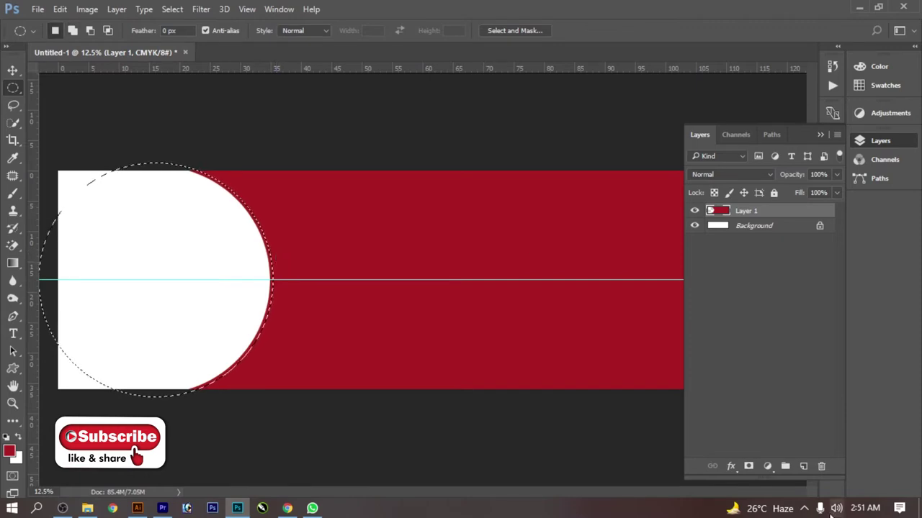
Fill the circular selection on a new Layer 2.
left_click(803, 465)
right_click(214, 243)
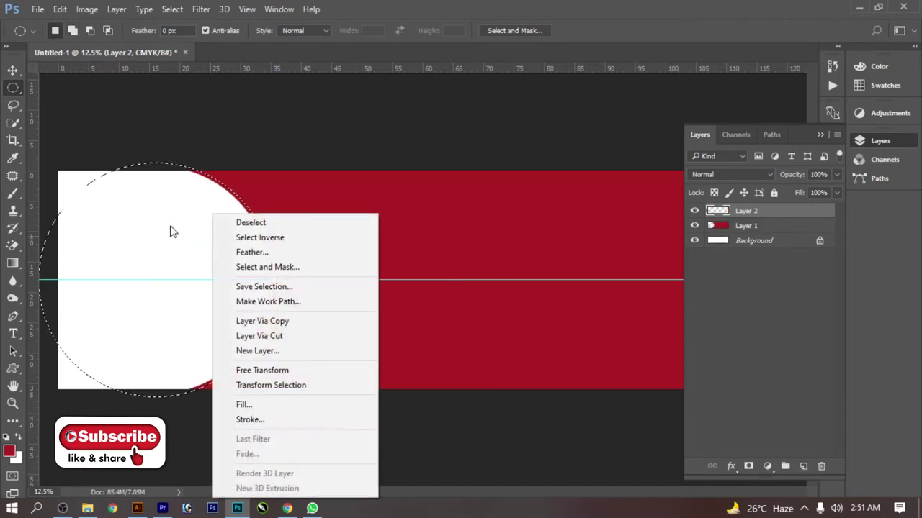
key("Escape")
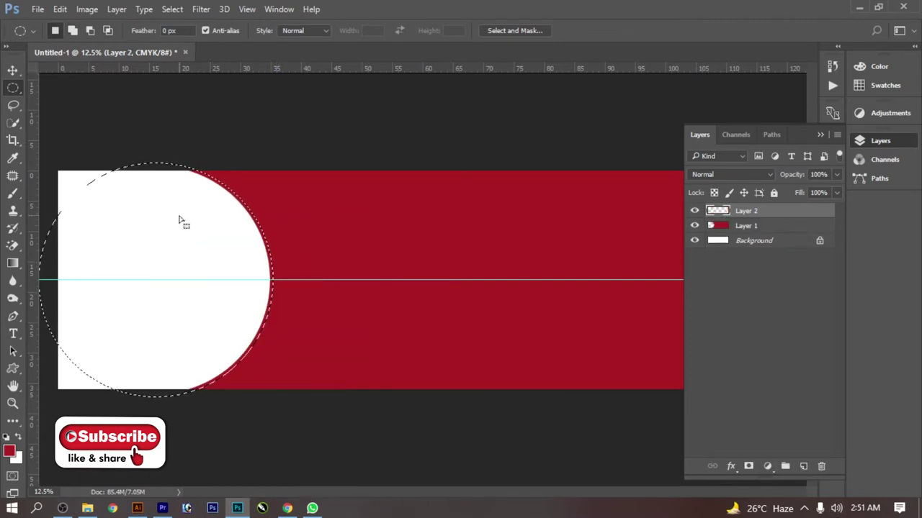
key("alt+BackSpace")
Shrink and offset the selection, then delete the inside to leave a crescent rim.
right_click(243, 239)
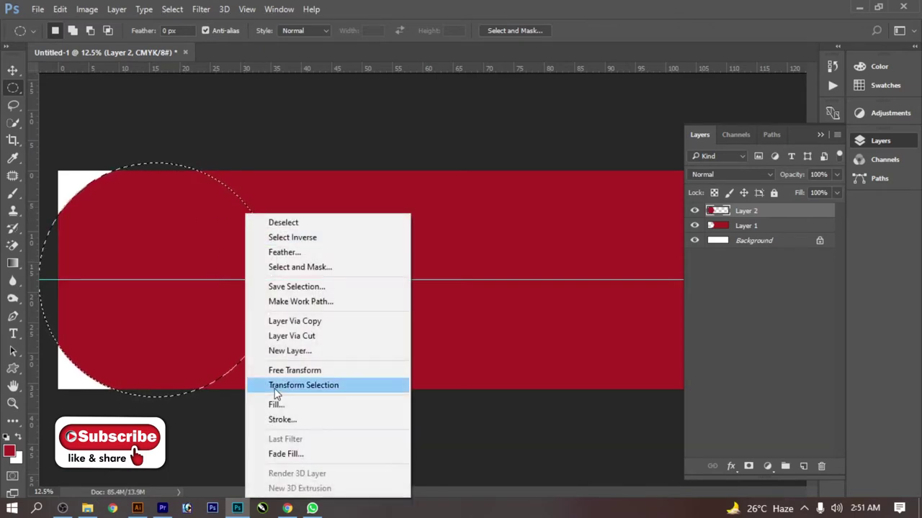
left_click(248, 386)
left_click_drag(273, 164, 270, 167)
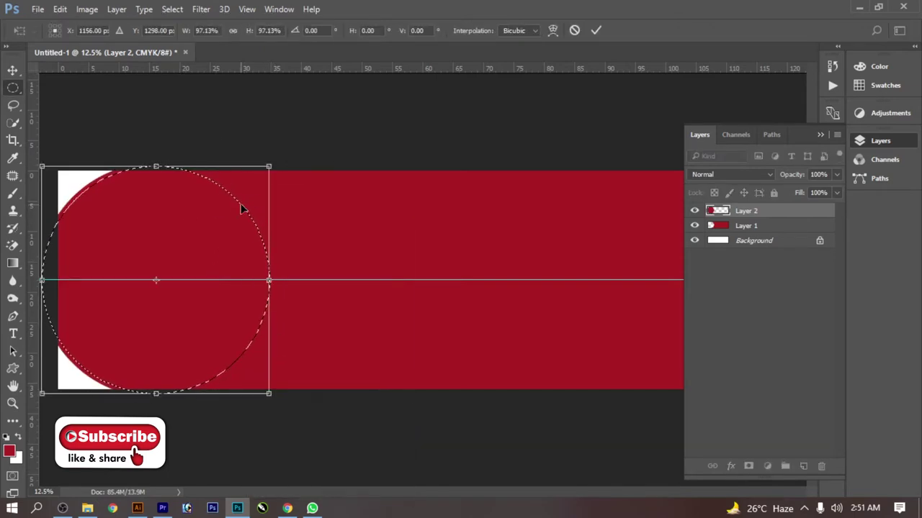
key("Return")
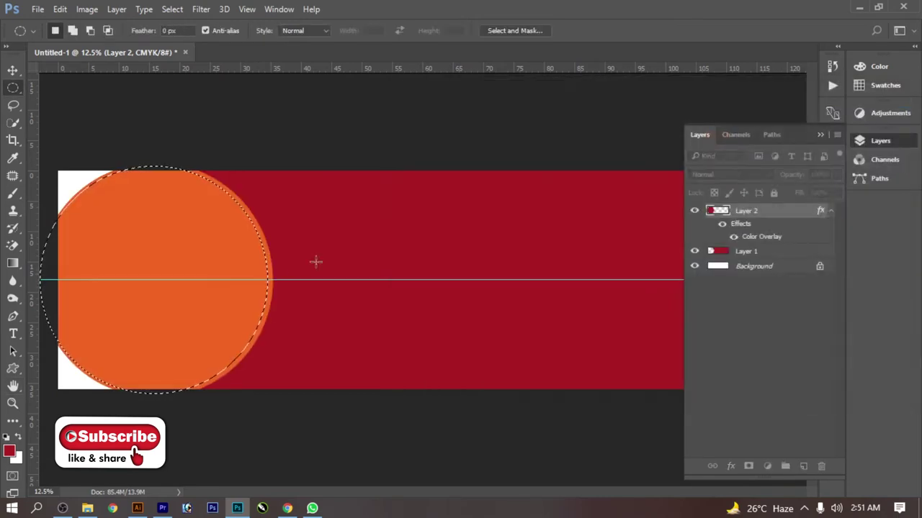
key("shift")
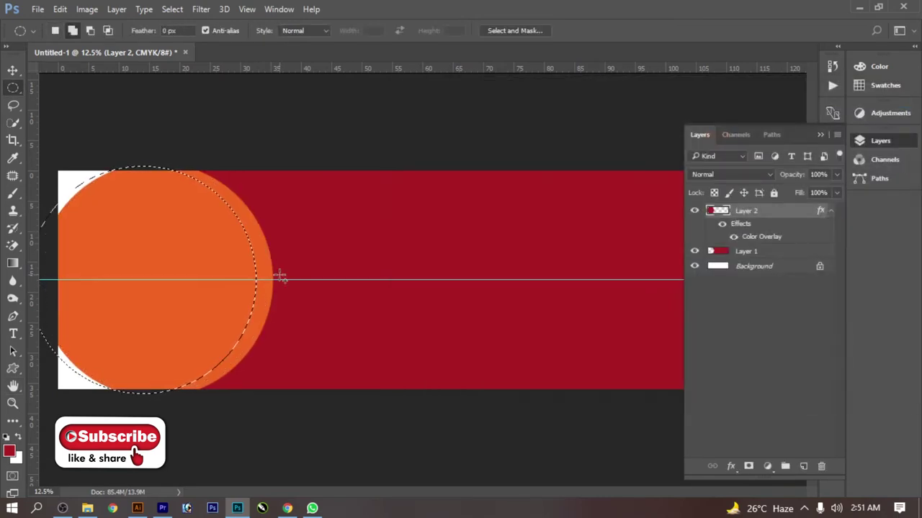
left_click_drag(281, 277, 289, 261)
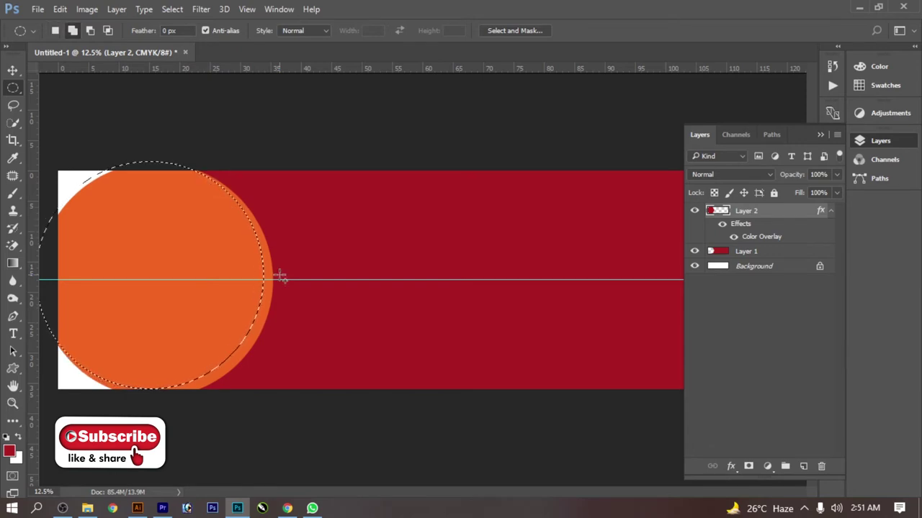
key("Delete")
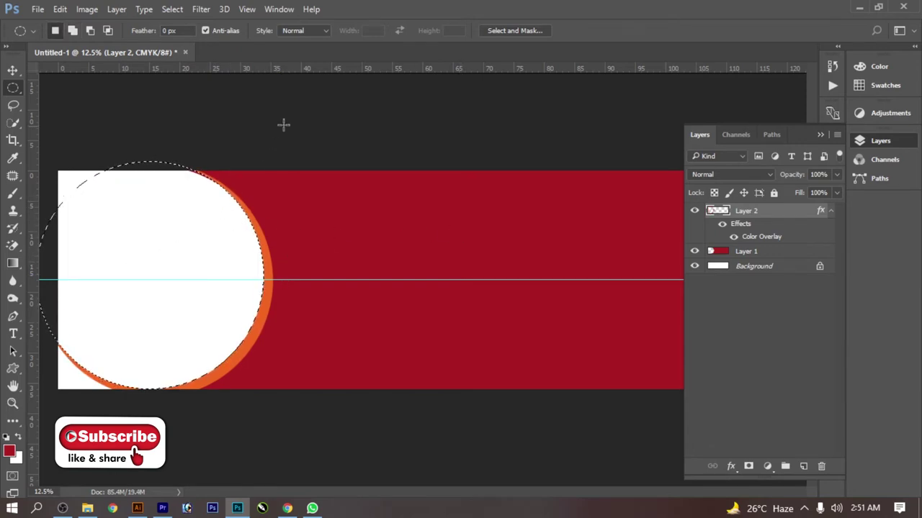
key("v")
Nudge the orange rim two pixels left.
key("shift+m")
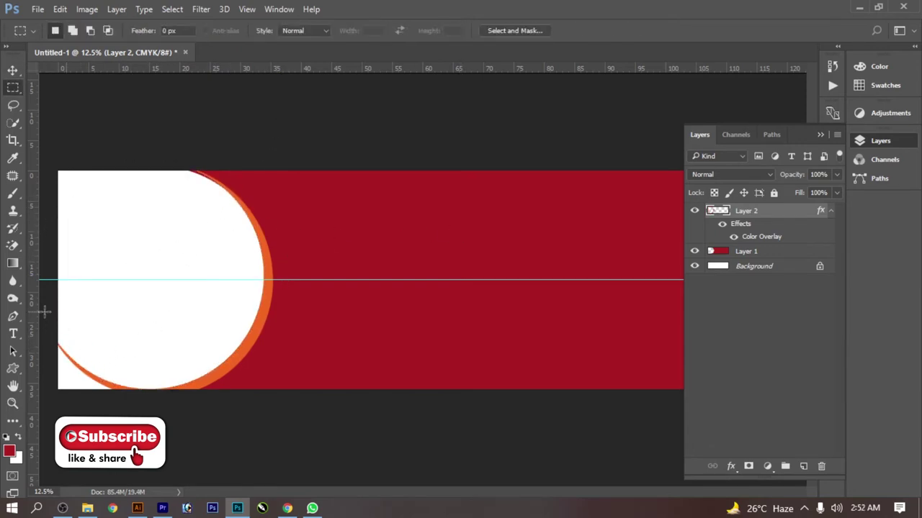
left_click_drag(40, 316, 149, 400)
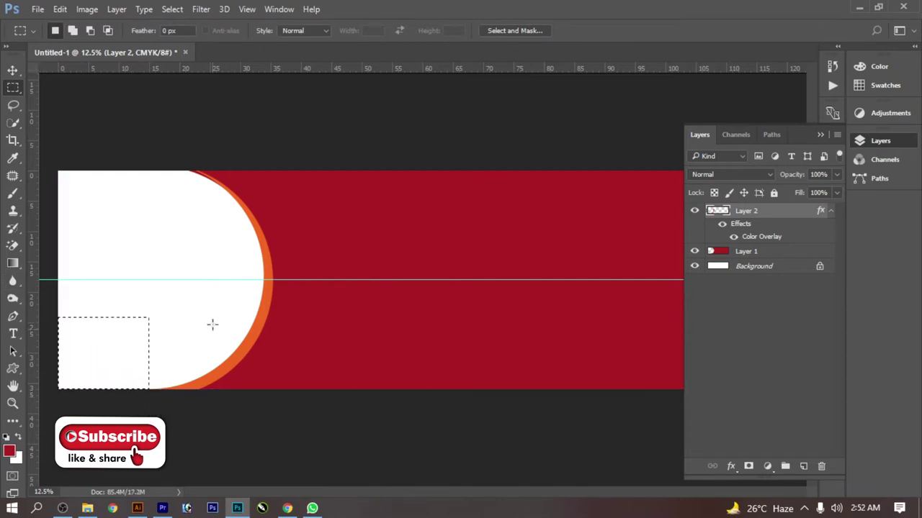
key("v")
key("Left")
key("Left")
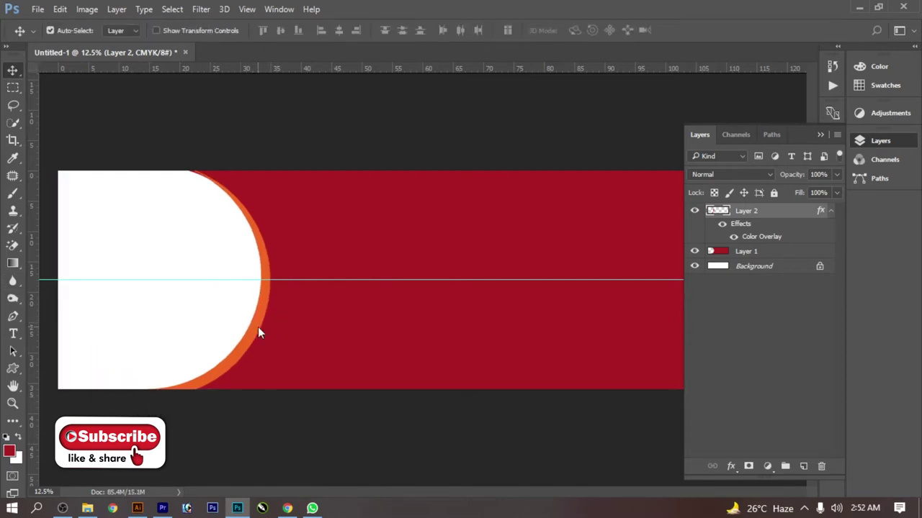
key("Left")
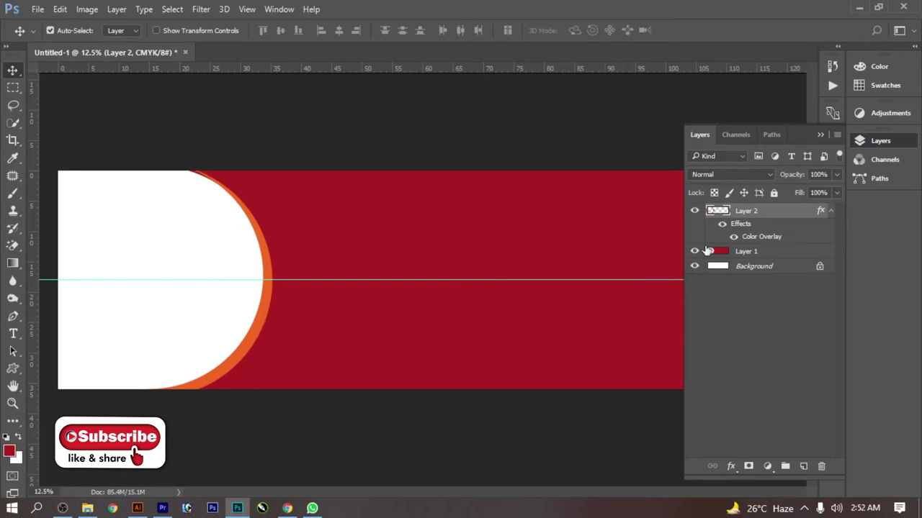
Duplicate Layer 2 and set the copy's Color Overlay to pure red (ff0000).
right_click(767, 215)
left_click(533, 153)
key("Return")
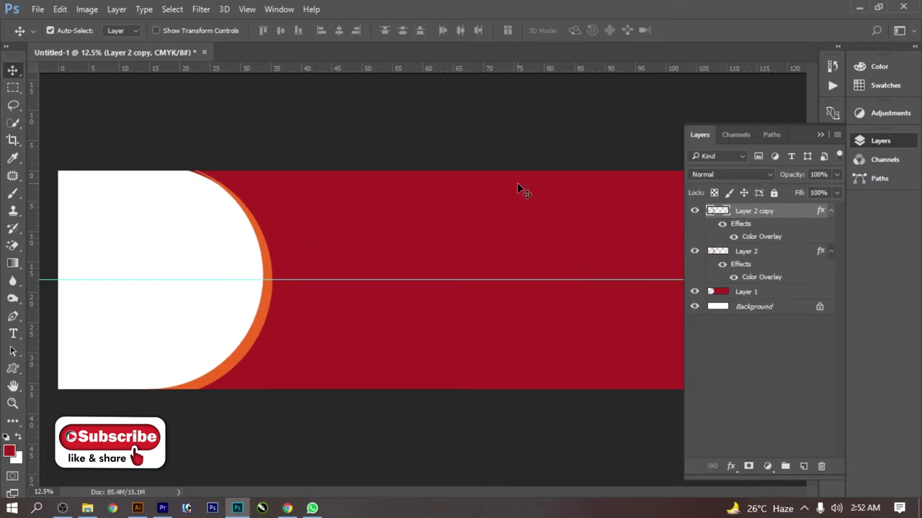
left_click(731, 466)
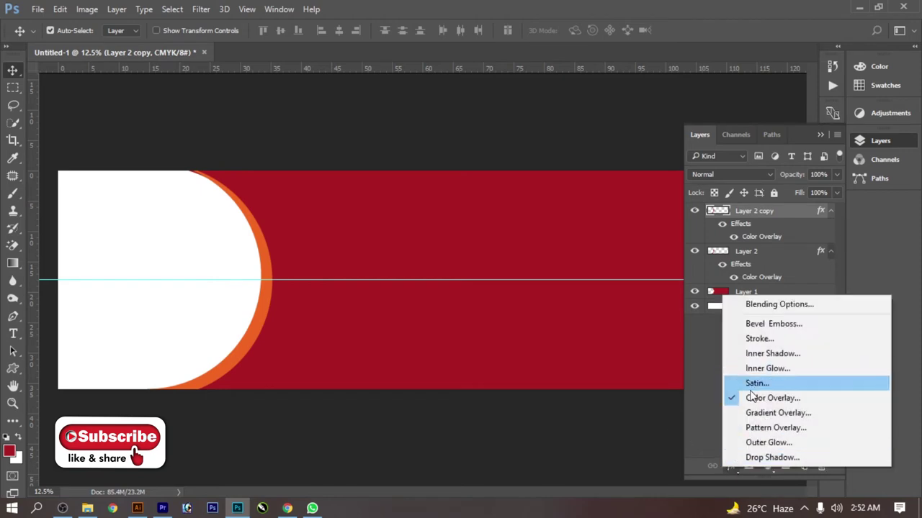
left_click(727, 396)
left_click(716, 129)
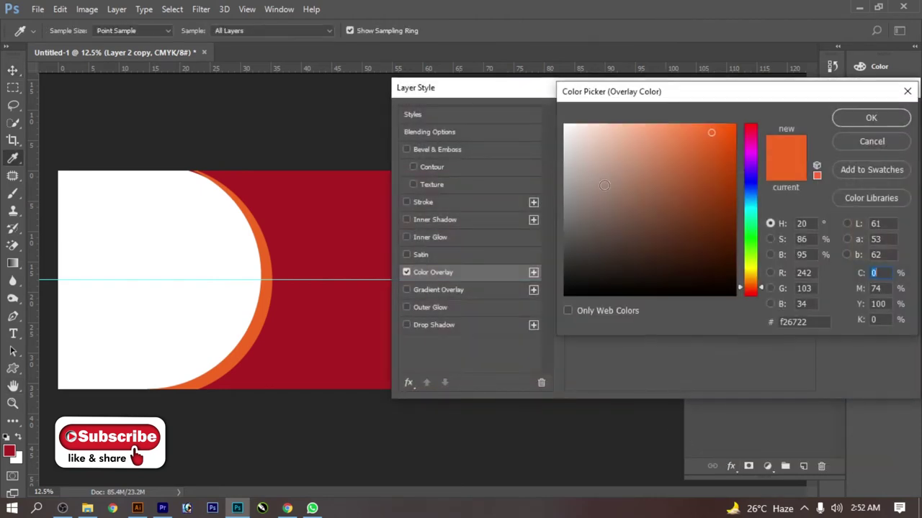
left_click_drag(712, 132, 738, 125)
key("Return")
key("Return")
key("v")
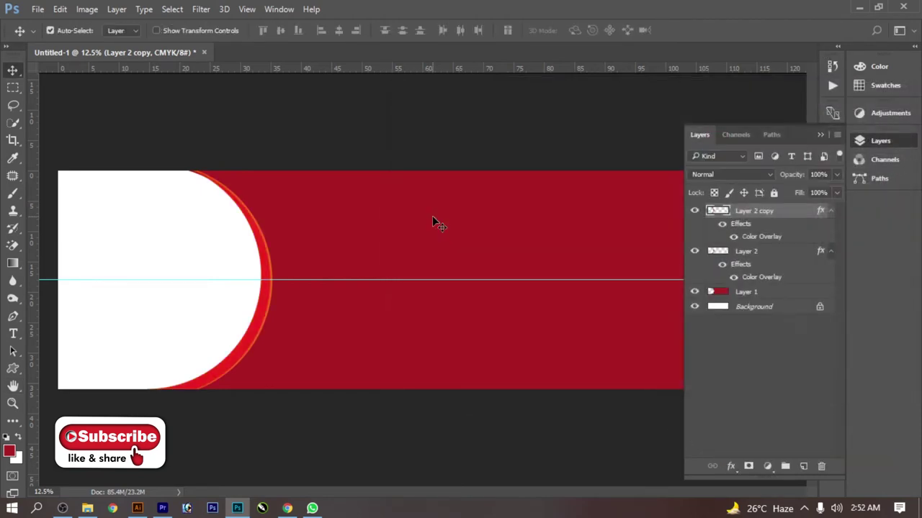
Place Layer 2 copy below Layer 2 and nudge it slightly left.
left_click_drag(733, 217, 741, 268)
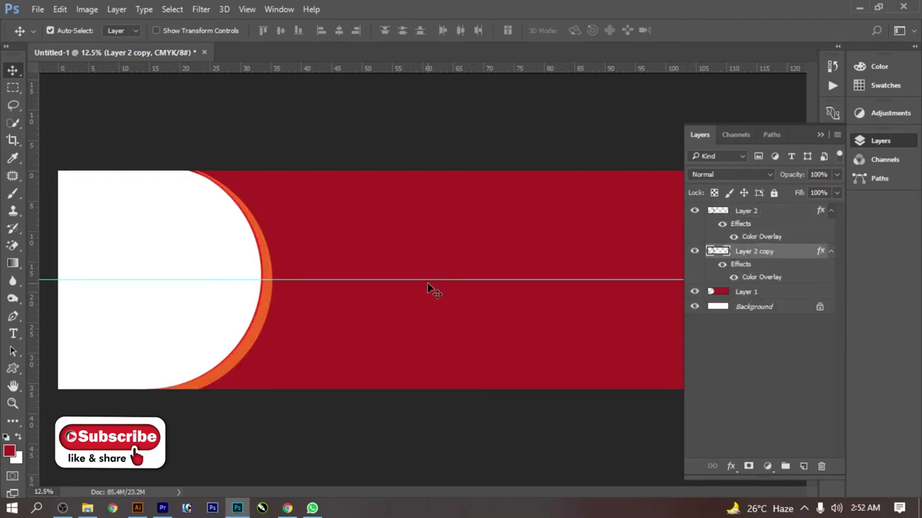
left_click_drag(429, 285, 424, 285)
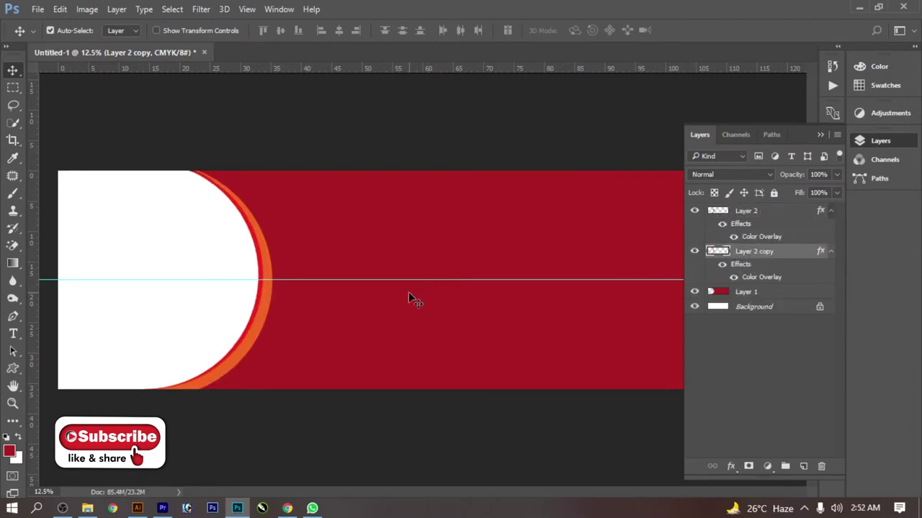
left_click(243, 339)
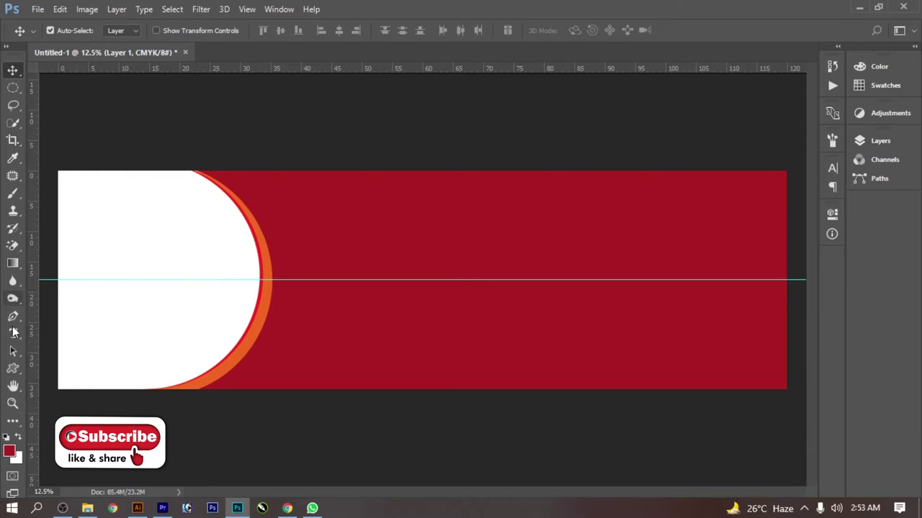
Select a strip along the banner's bottom edge and create Layer 3.
right_click(13, 87)
left_click(72, 90)
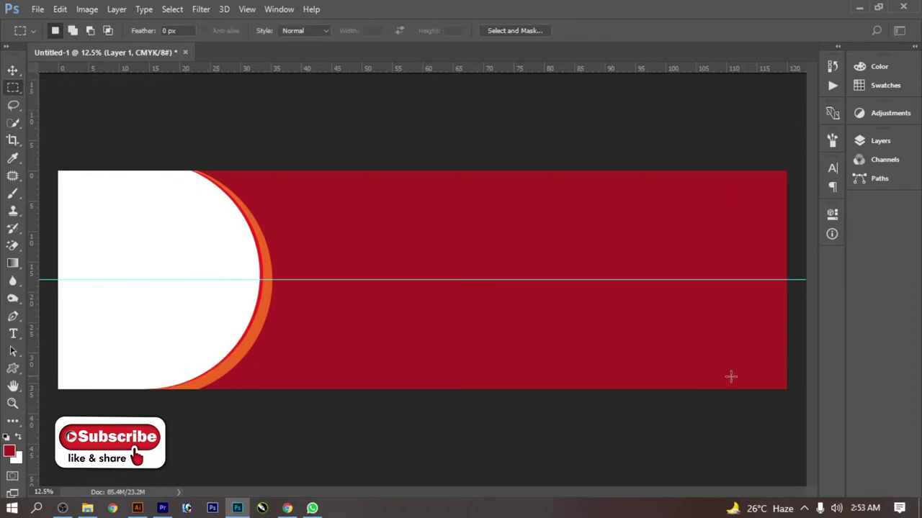
left_click_drag(794, 364, 149, 446)
right_click(402, 295)
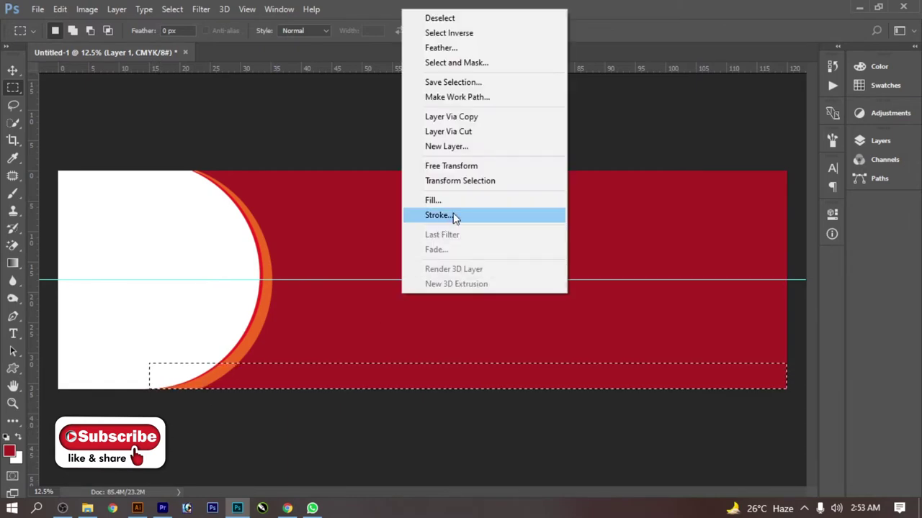
left_click(472, 146)
left_click(579, 160)
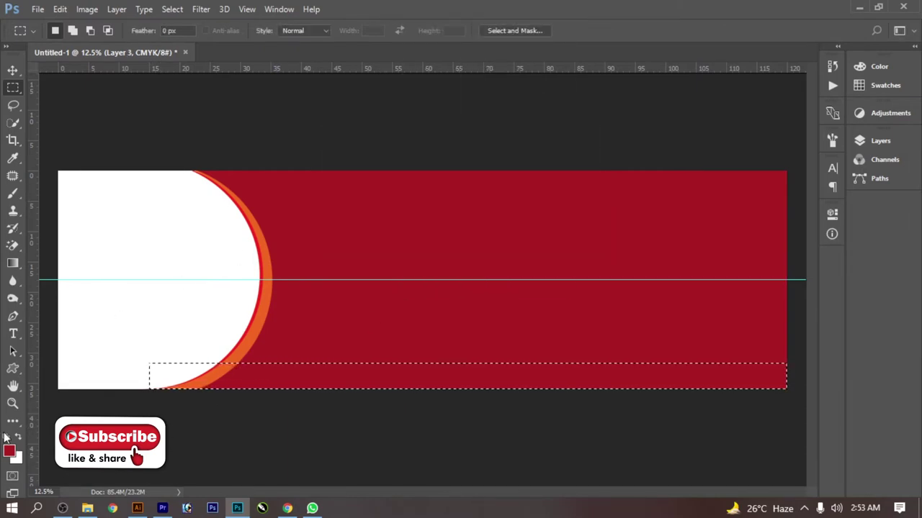
Set the foreground to black and fill the bottom strip with it.
left_click(9, 451)
left_click(568, 293)
left_click(869, 118)
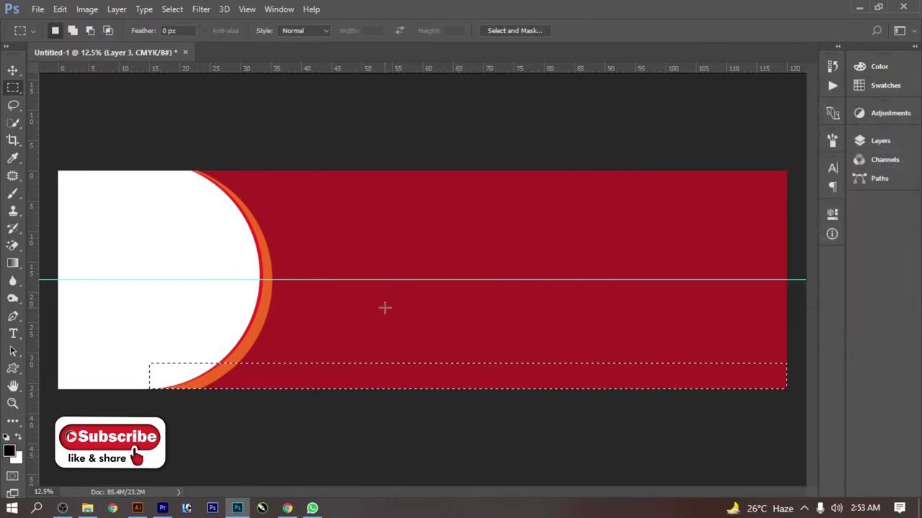
right_click(385, 308)
left_click(448, 214)
left_click(504, 135)
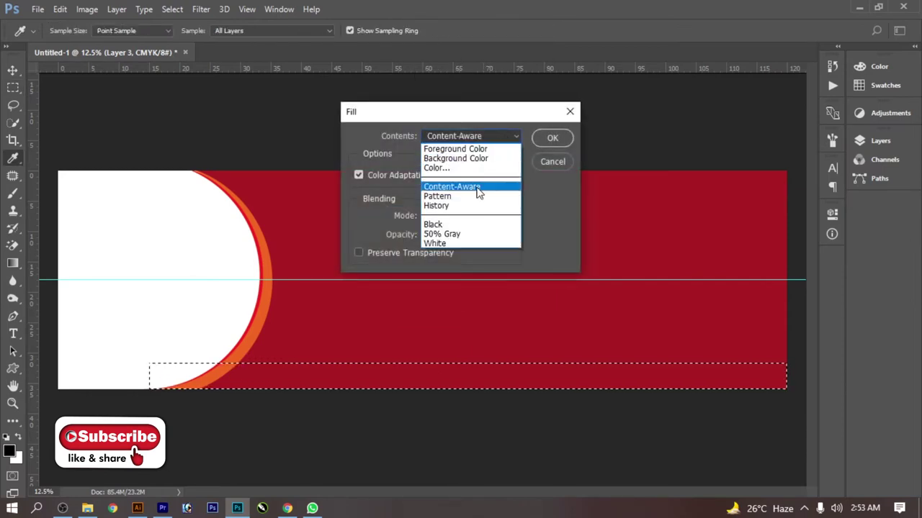
left_click(475, 148)
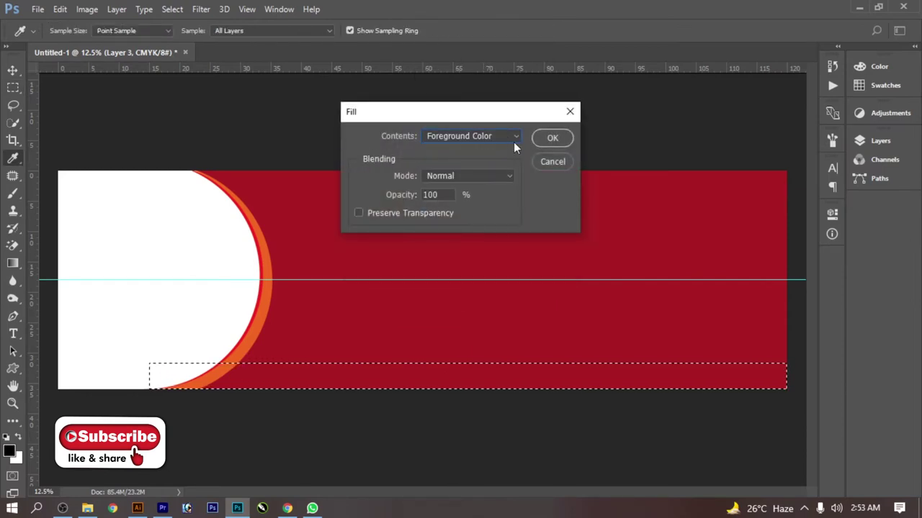
left_click(552, 137)
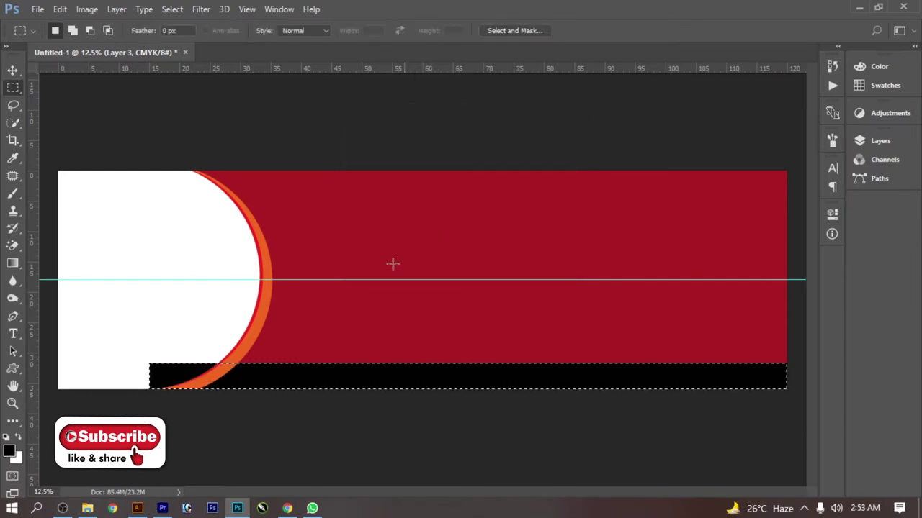
Trim the black outside the red background's shape and drag the horizontal guide away.
left_click(869, 141)
left_click(713, 310, "ctrl")
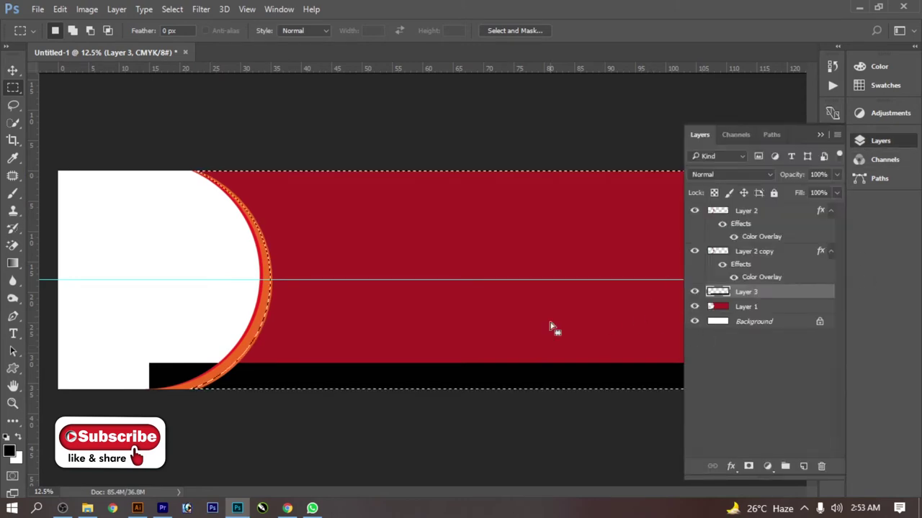
right_click(385, 327)
left_click(518, 57)
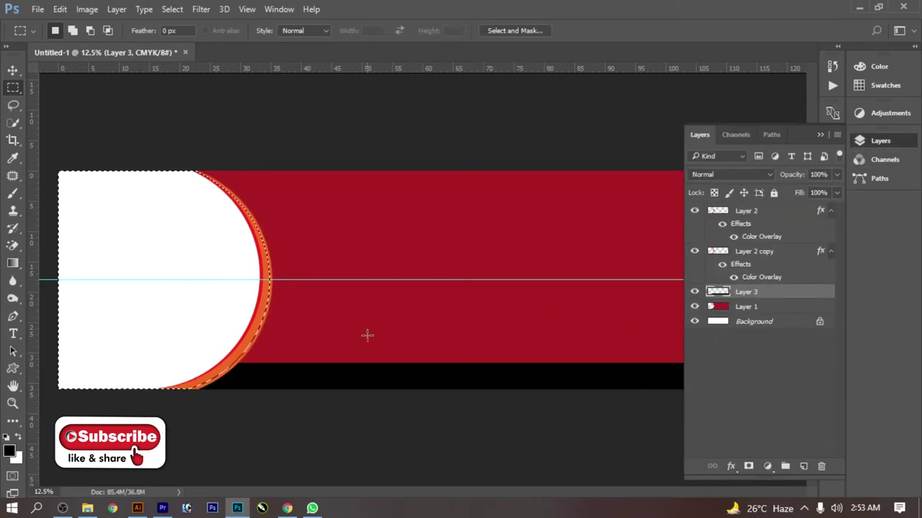
key("ctrl+d")
key("v")
left_click(703, 136)
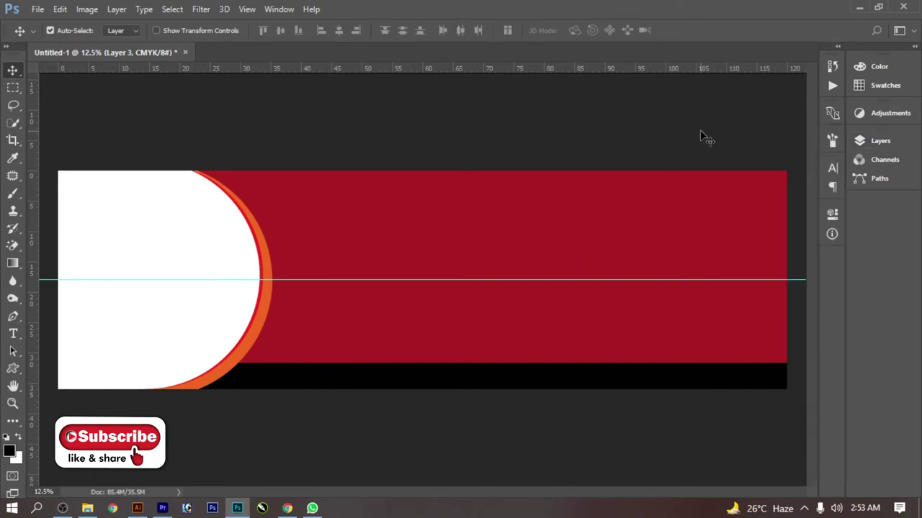
mouse_move(401, 283)
left_mouse_down()
mouse_move(419, 208)
mouse_move(320, 150)
left_mouse_up()
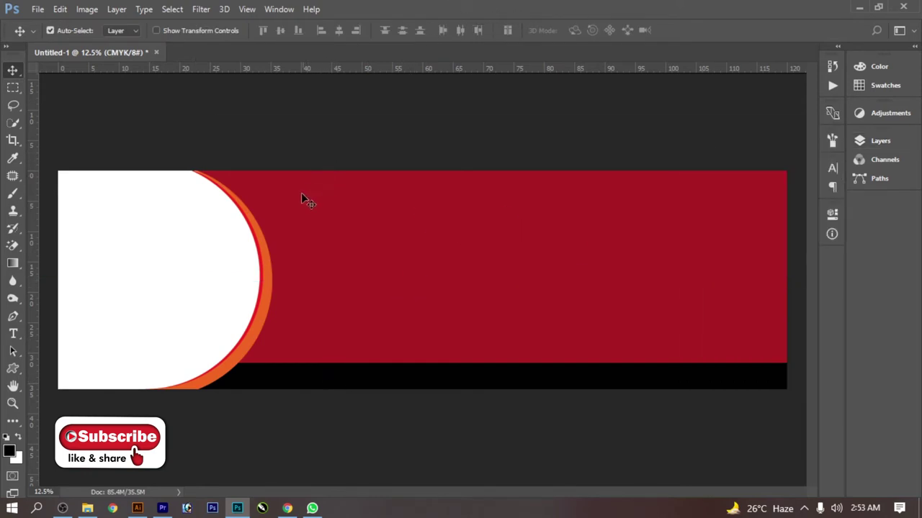
left_click(13, 317)
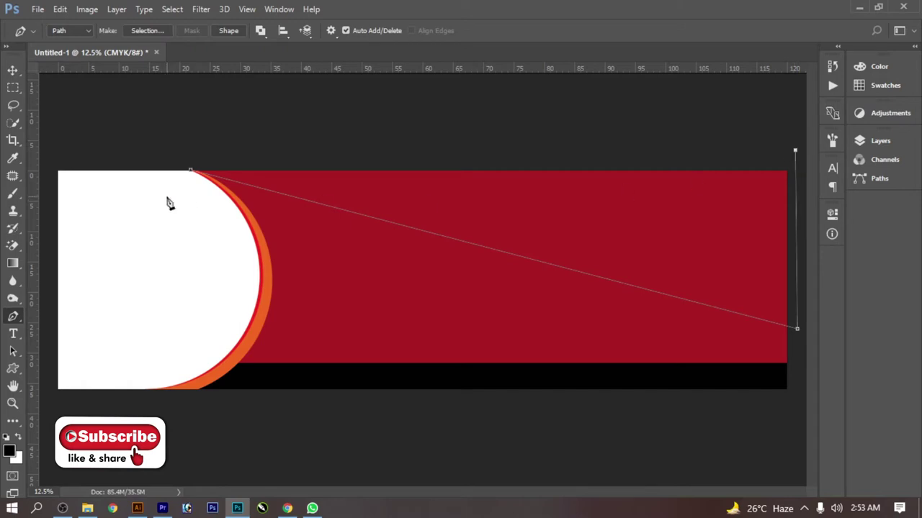
Close the triangular pen path over the upper right and turn it into a selection.
left_click(193, 177)
right_click(314, 155)
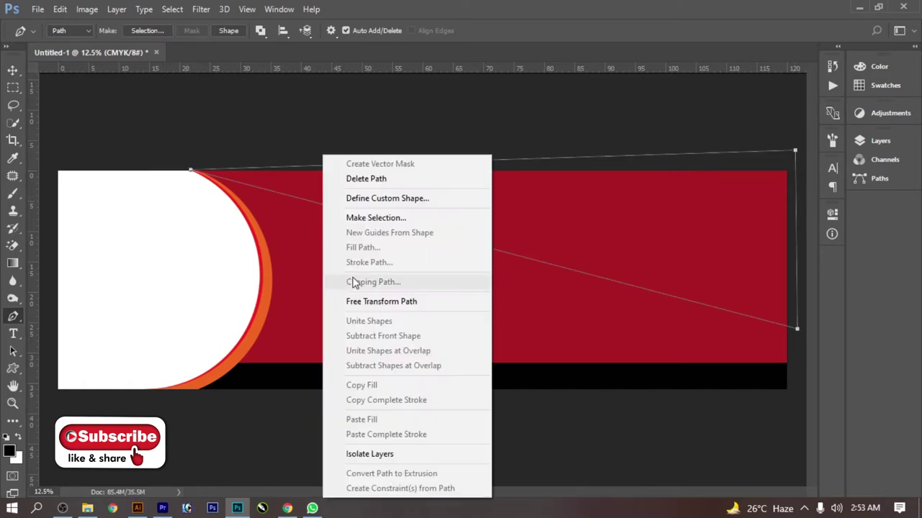
left_click(411, 216)
left_click(529, 140)
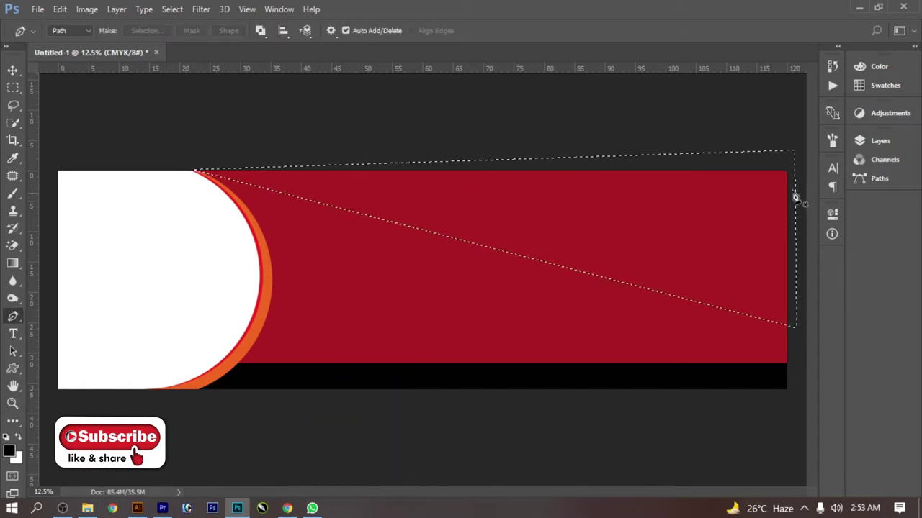
key("v")
Fill the triangle selection with black on a new Layer 4.
left_click(875, 142)
left_click(803, 466)
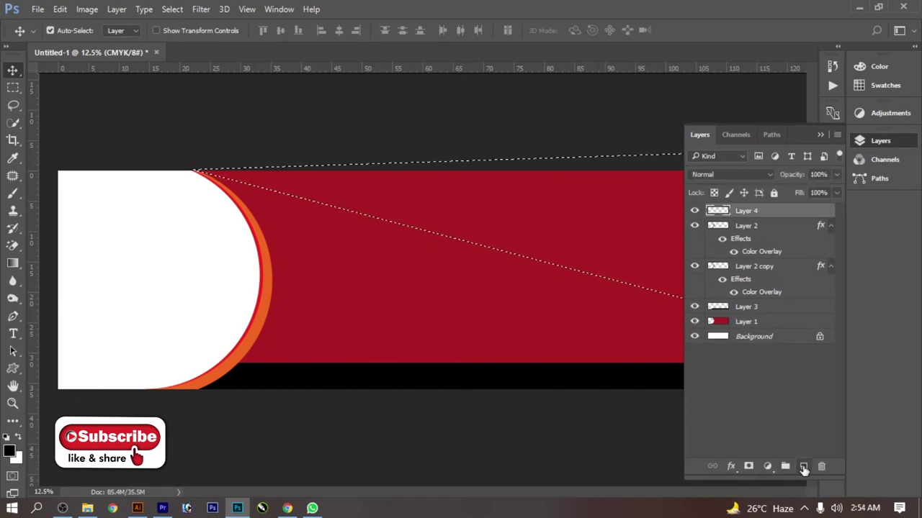
left_click(702, 137)
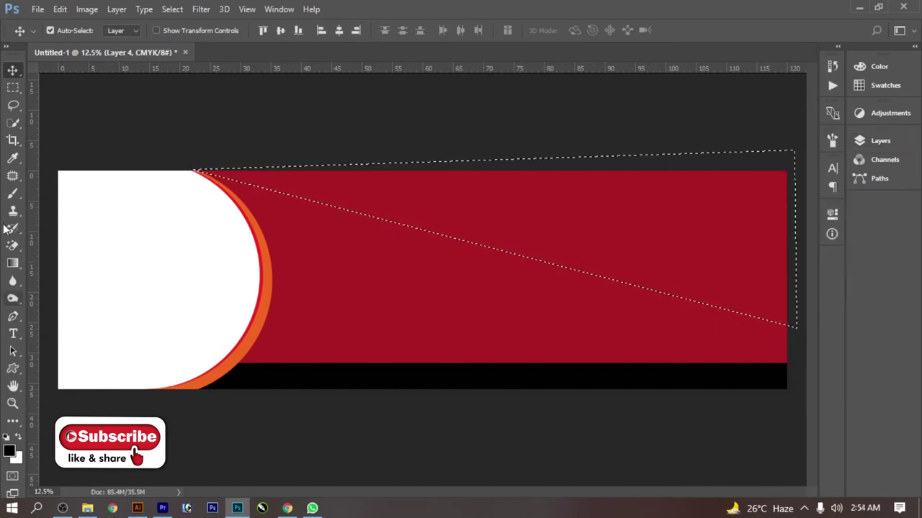
left_click(13, 87)
right_click(233, 214)
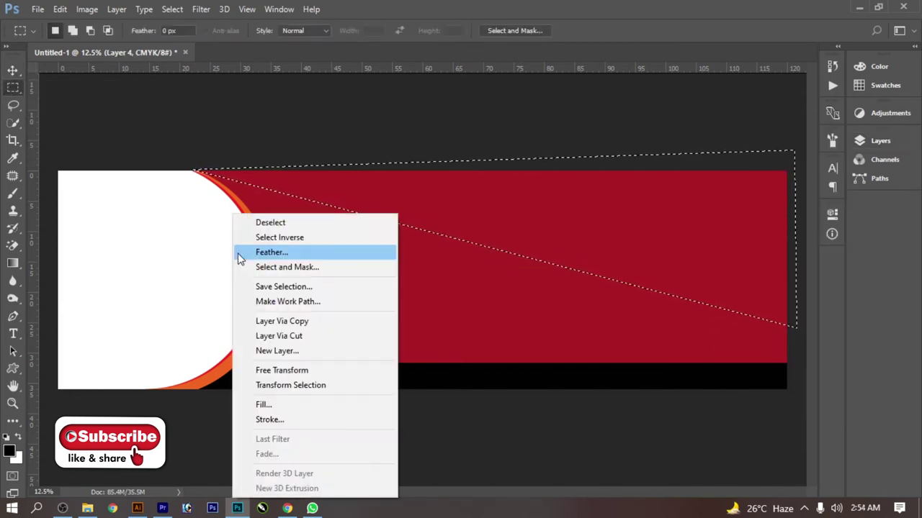
left_click(314, 402)
left_click(546, 139)
key("ctrl+d")
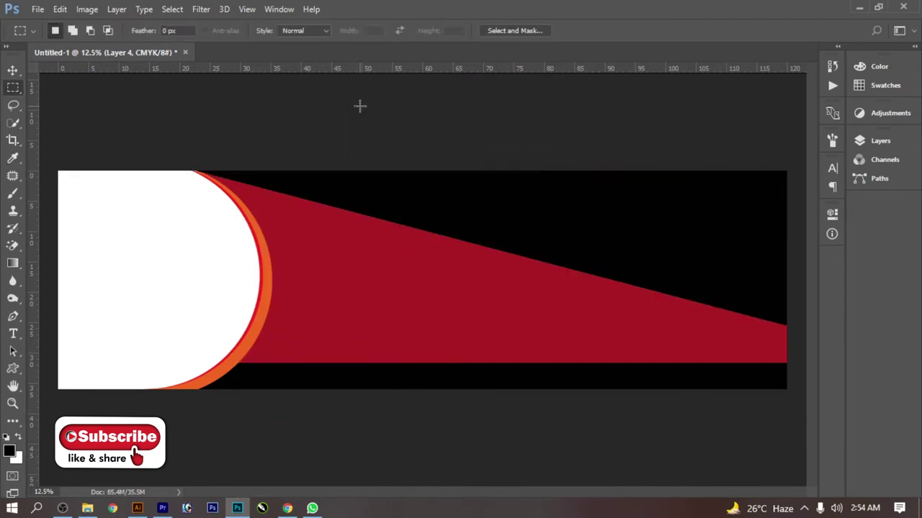
key("v")
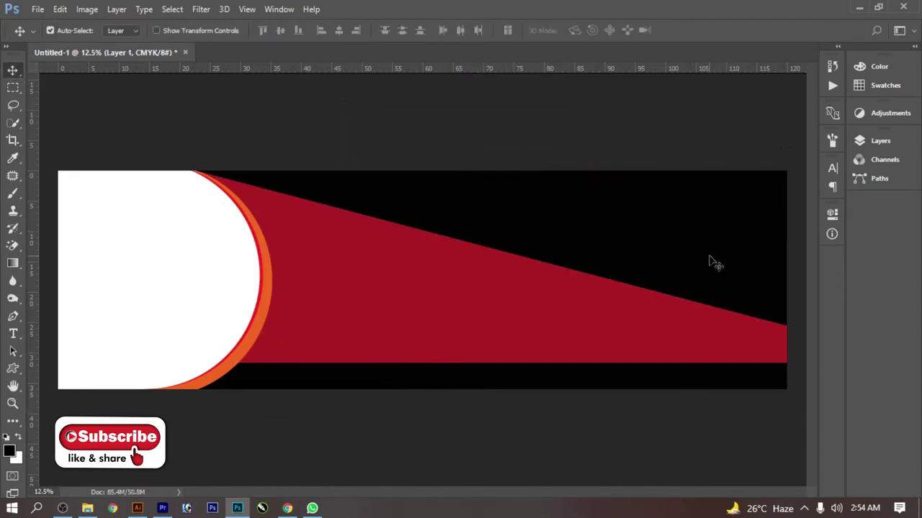
Transform the black triangle, pulling its lower-right corner further down.
left_click(713, 263)
key("ctrl+t")
left_click_drag(786, 328, 787, 349)
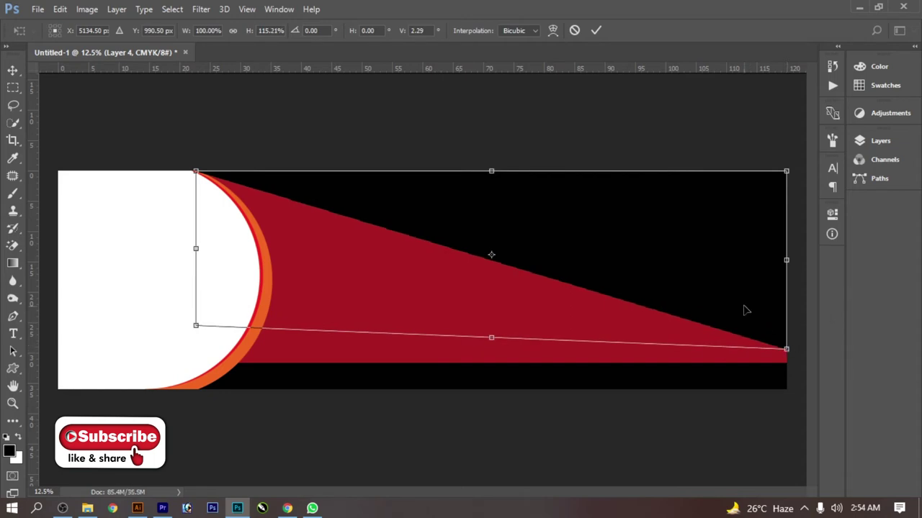
key("Return")
scroll(569, 424, "down", 2)
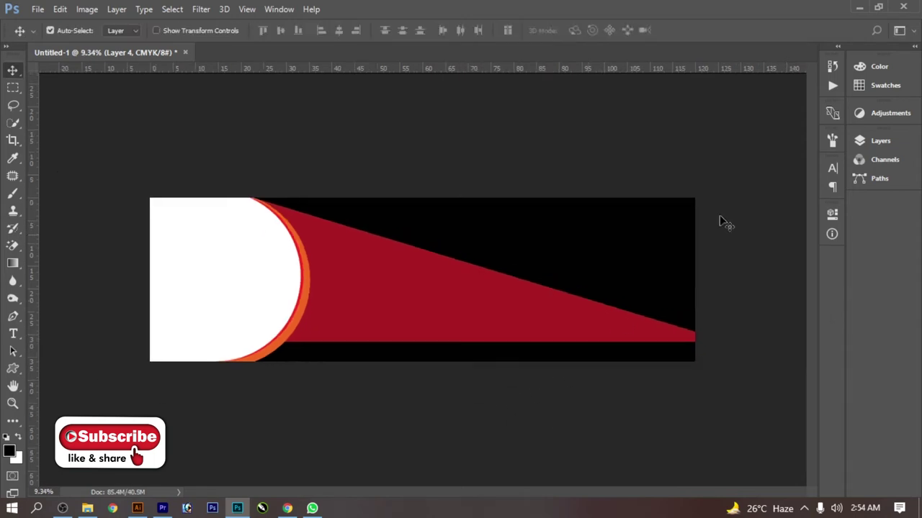
Add a Gradient Overlay to Layer 4 and make its right stop green.
left_click(116, 9)
mouse_move(163, 136)
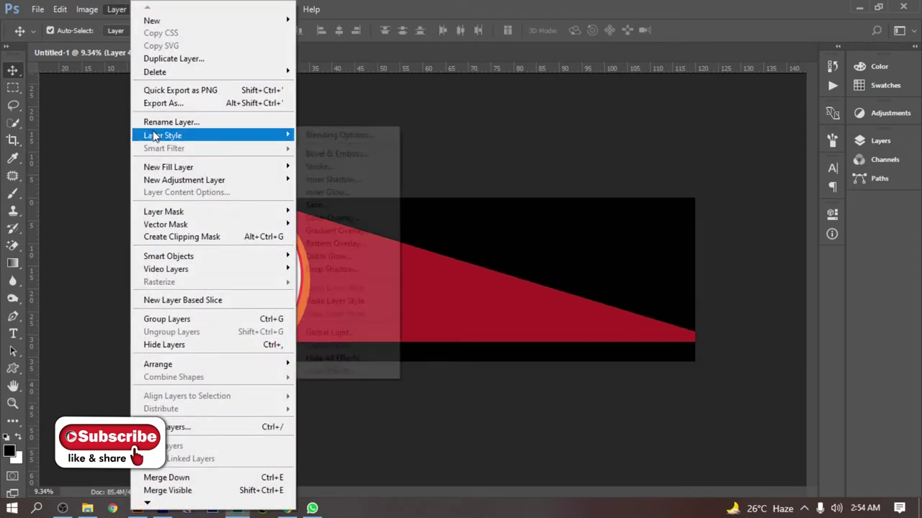
left_click(360, 230)
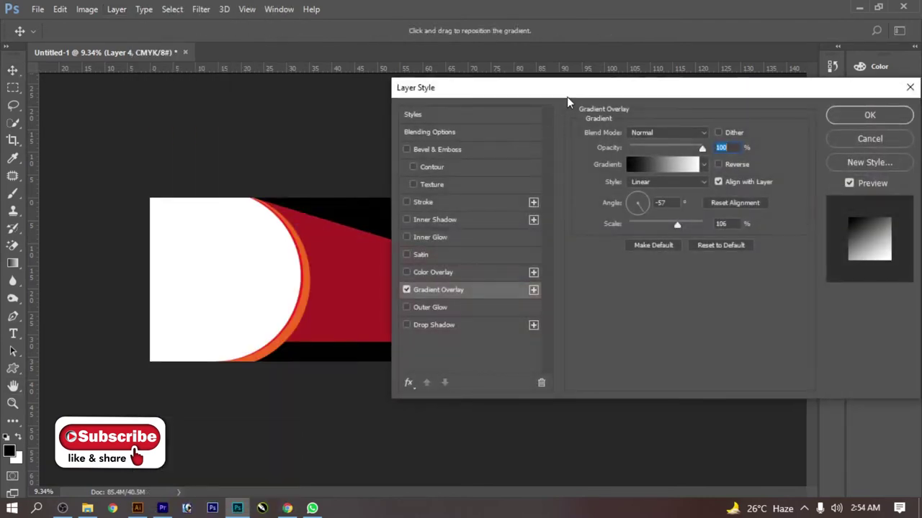
left_click_drag(565, 88, 160, 209)
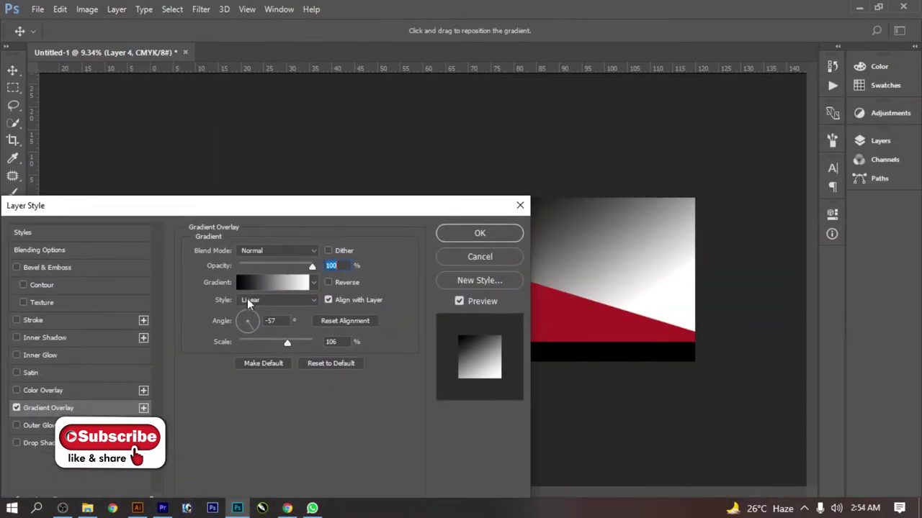
left_click(257, 283)
double_click(805, 320)
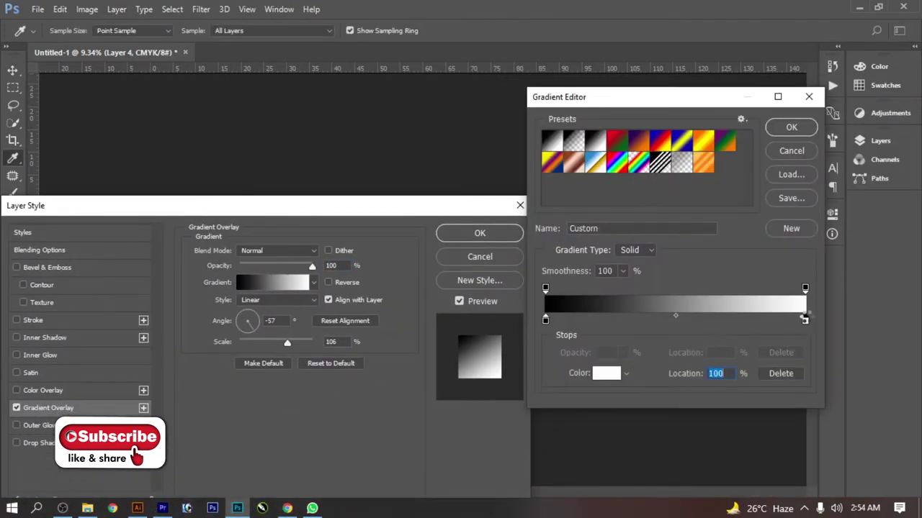
left_click(734, 126)
left_click(751, 255)
left_click_drag(751, 258, 756, 248)
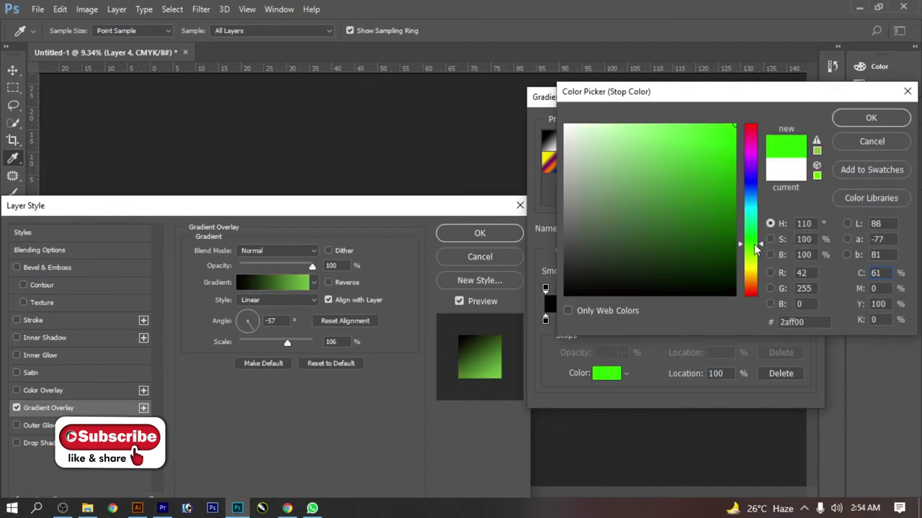
left_click(699, 160)
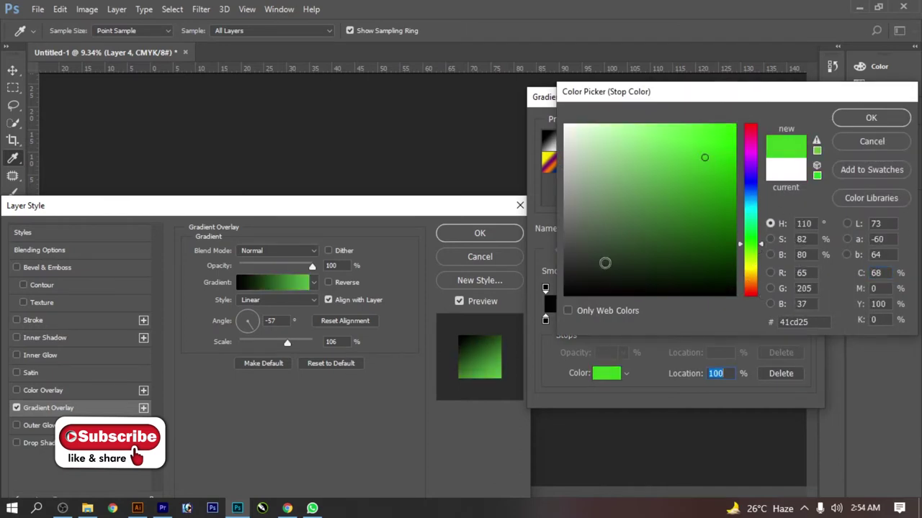
key("Return")
key("Return")
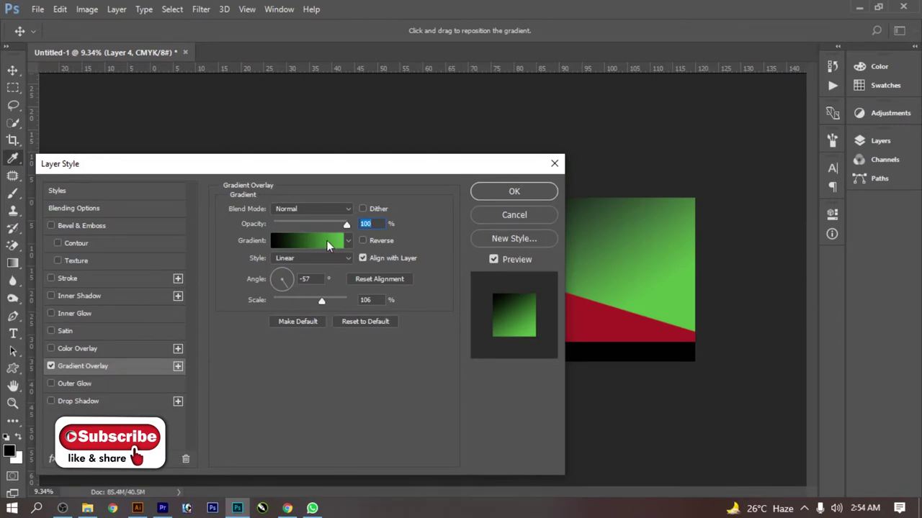
Change the gradient's left stop from black to green.
left_click(328, 243)
double_click(545, 320)
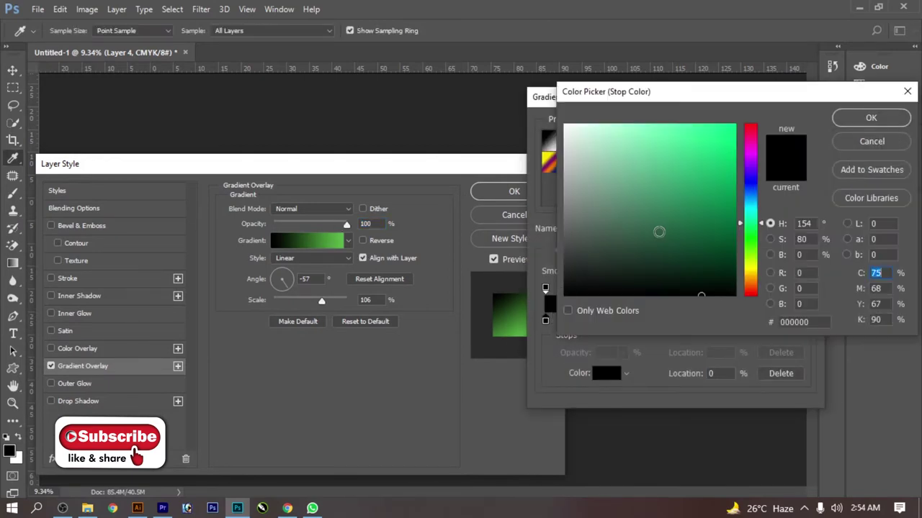
left_click_drag(733, 220, 750, 200)
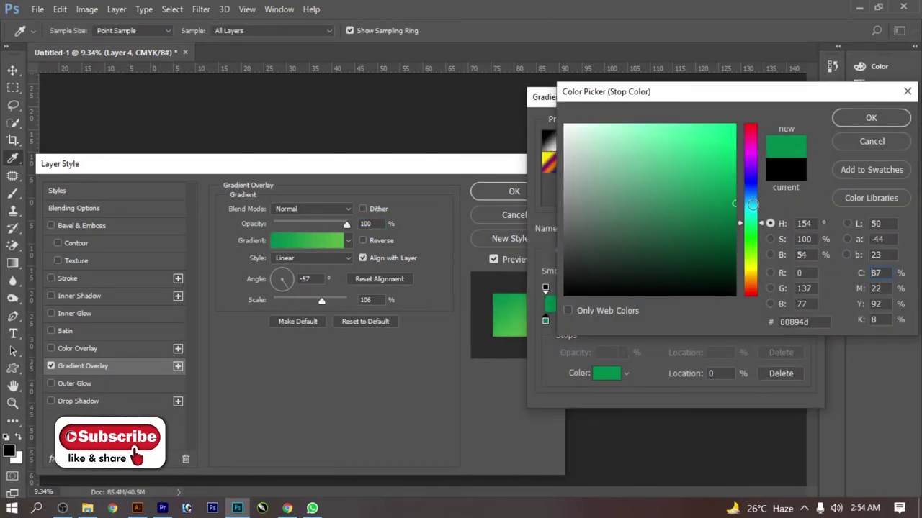
key("Return")
key("Return")
left_click_drag(479, 166, 472, 332)
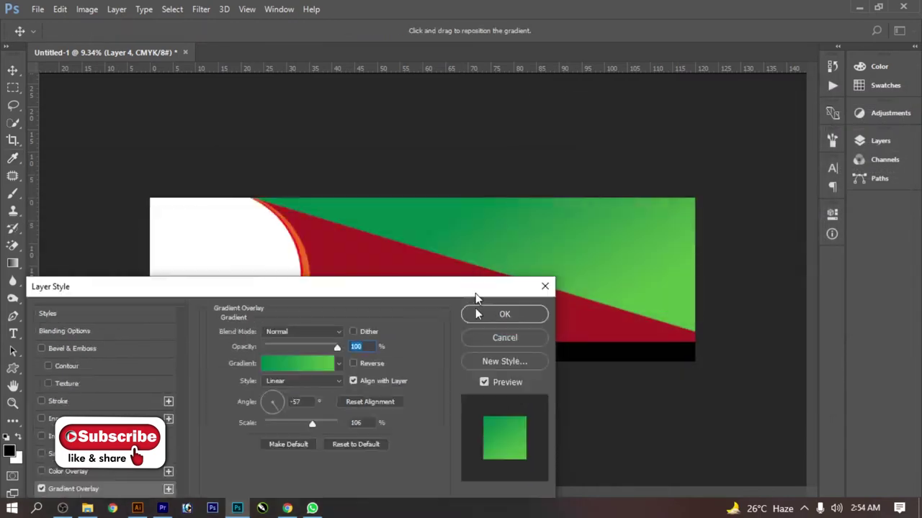
Refine the stops to deep green #006227 on the left and #47ba72 on the right.
left_click(321, 410)
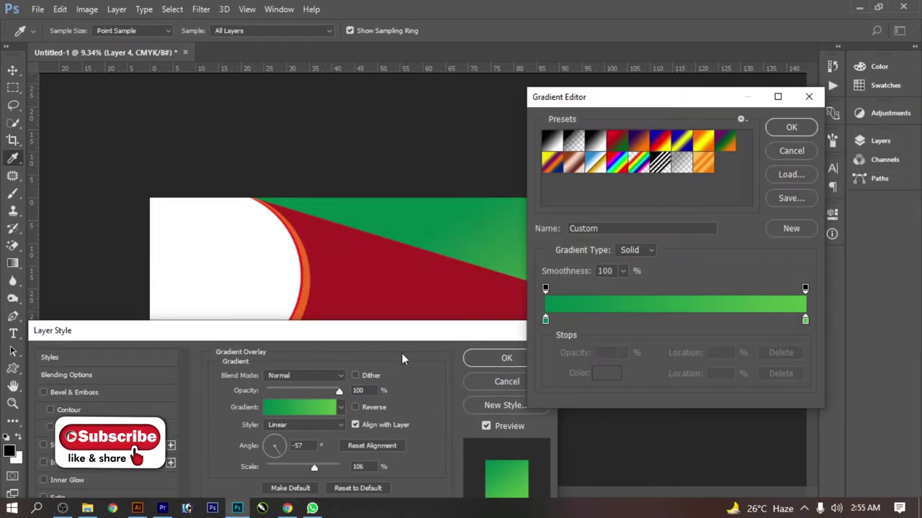
double_click(545, 320)
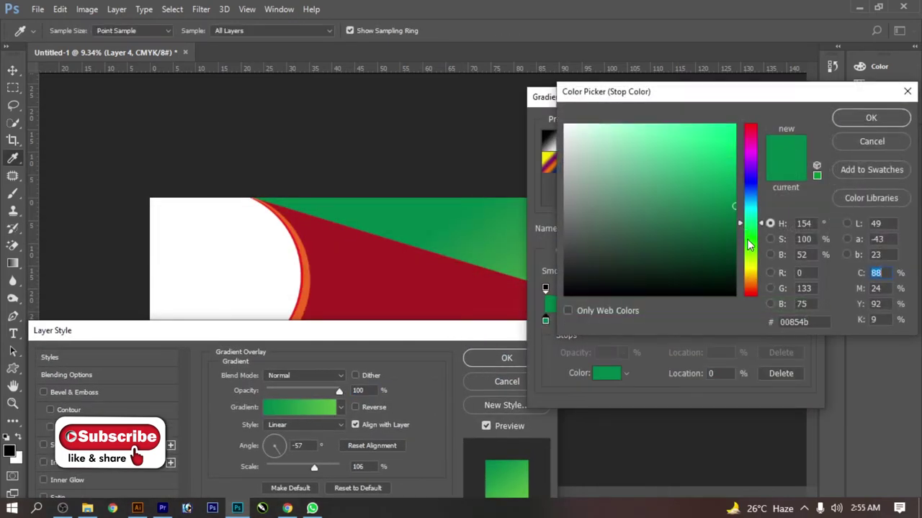
left_click(733, 229)
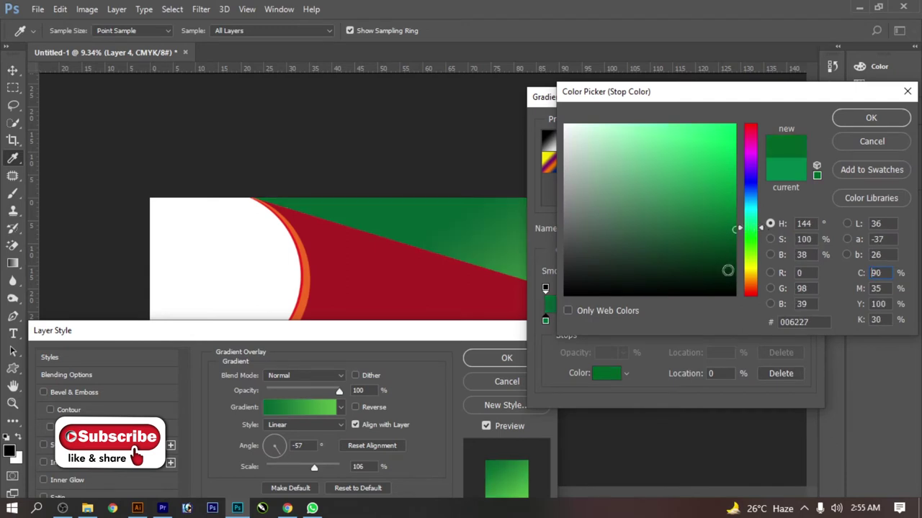
key("Return")
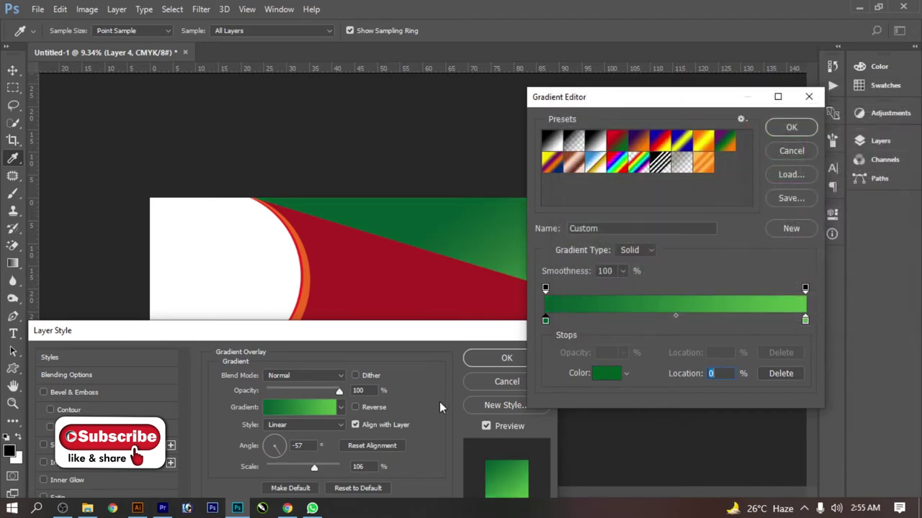
double_click(805, 319)
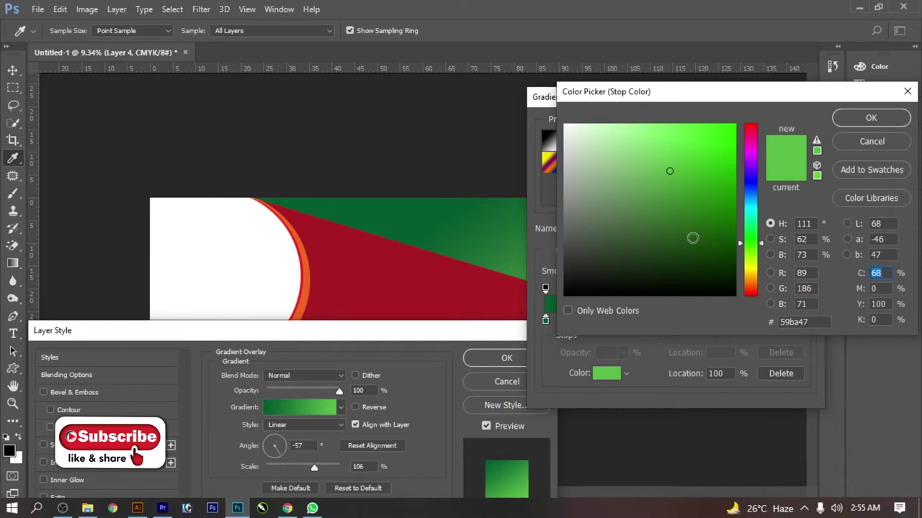
left_click(682, 181)
key("Return")
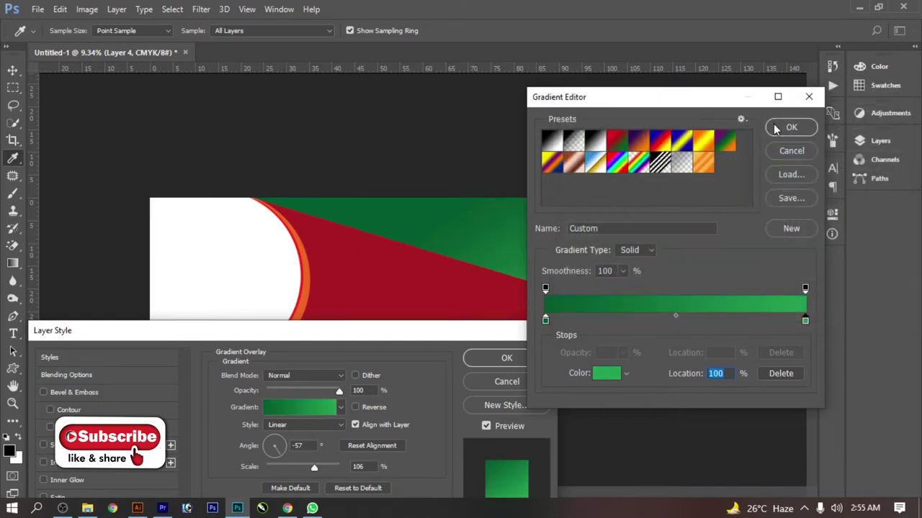
left_click(775, 128)
left_click_drag(471, 335, 404, 214)
Copy Layer 4's gradient layer style and paste it onto Layer 1.
left_click(439, 236)
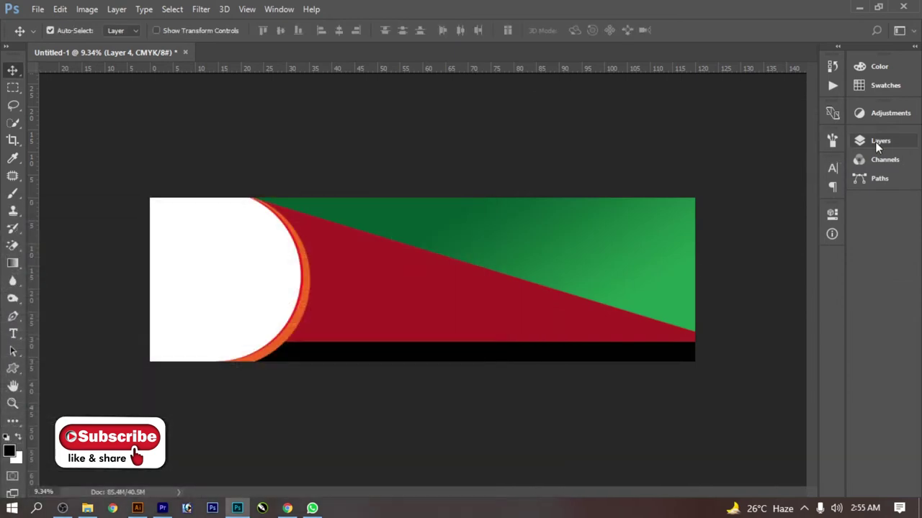
left_click(880, 140)
right_click(746, 226)
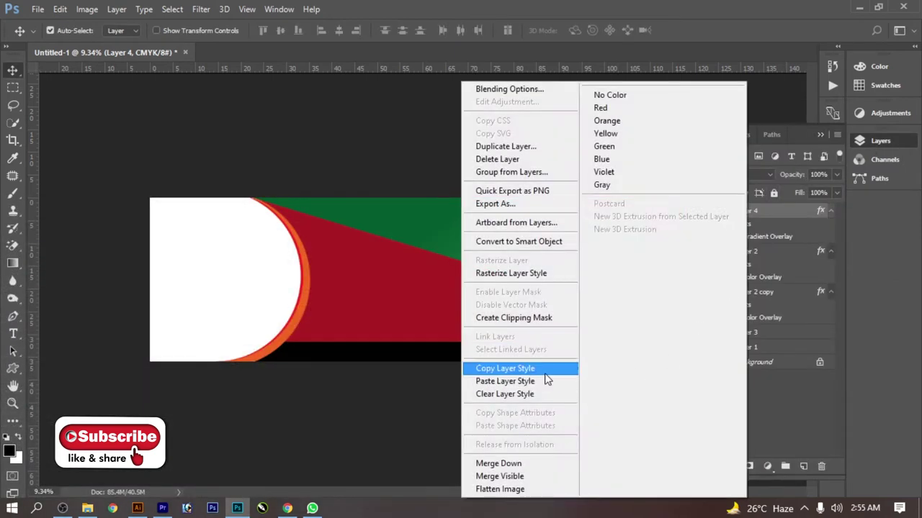
left_click(508, 365)
left_click(794, 348)
right_click(794, 348)
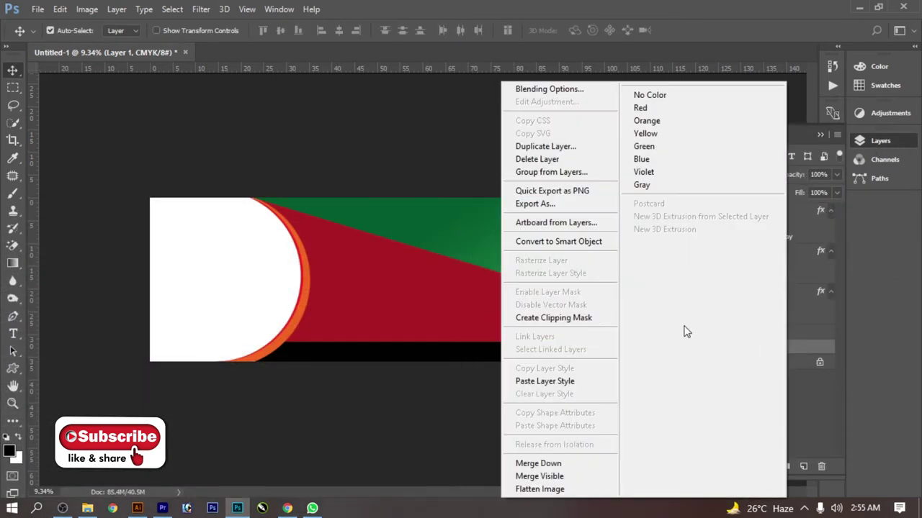
left_click(562, 381)
Reverse Layer 1's Gradient Overlay, then drag the 4614 pattern image in from Fast food items.
left_click(732, 466)
left_click(754, 412)
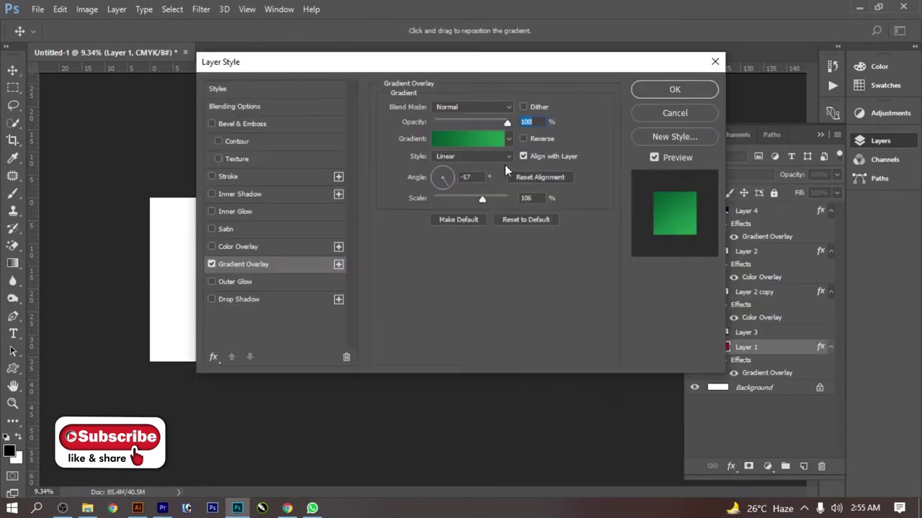
left_click(532, 139)
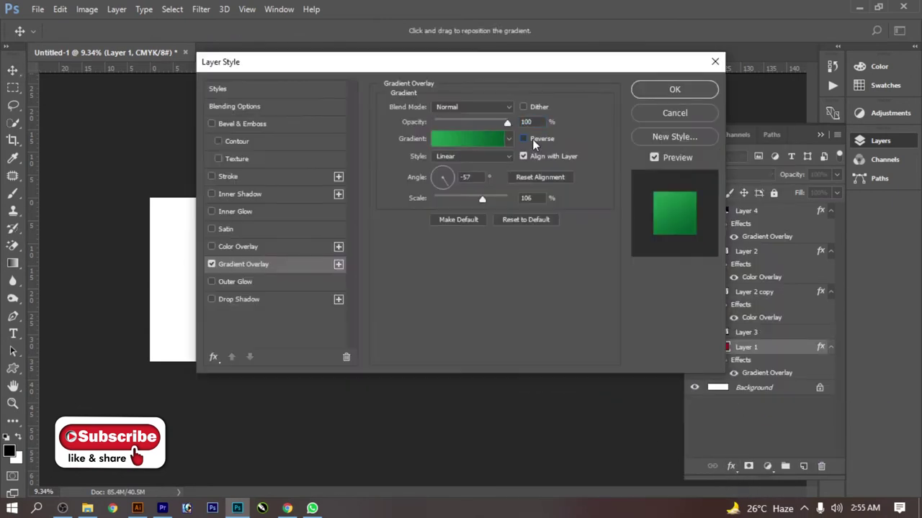
left_click(653, 91)
left_click(559, 189)
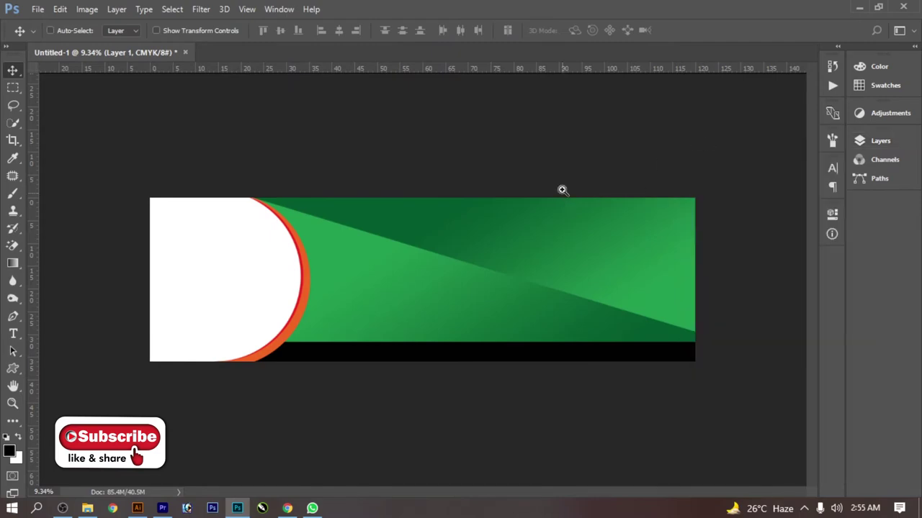
scroll(499, 263, "down", 2)
scroll(543, 251, "up", 3)
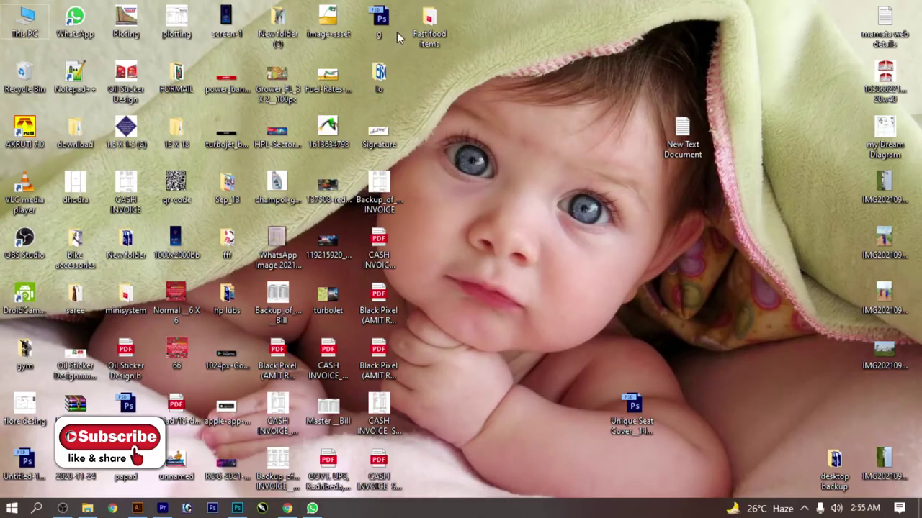
double_click(429, 26)
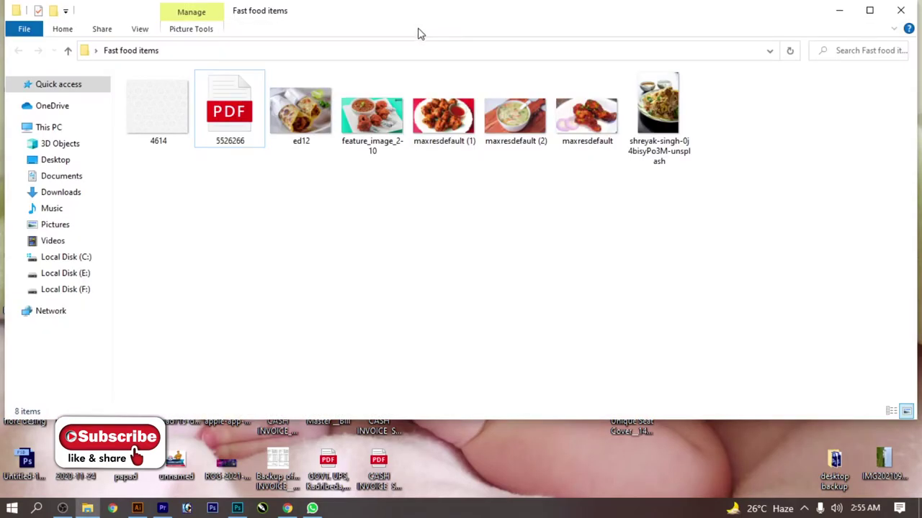
mouse_move(160, 137)
left_mouse_down()
mouse_move(250, 513)
mouse_move(342, 375)
left_mouse_up()
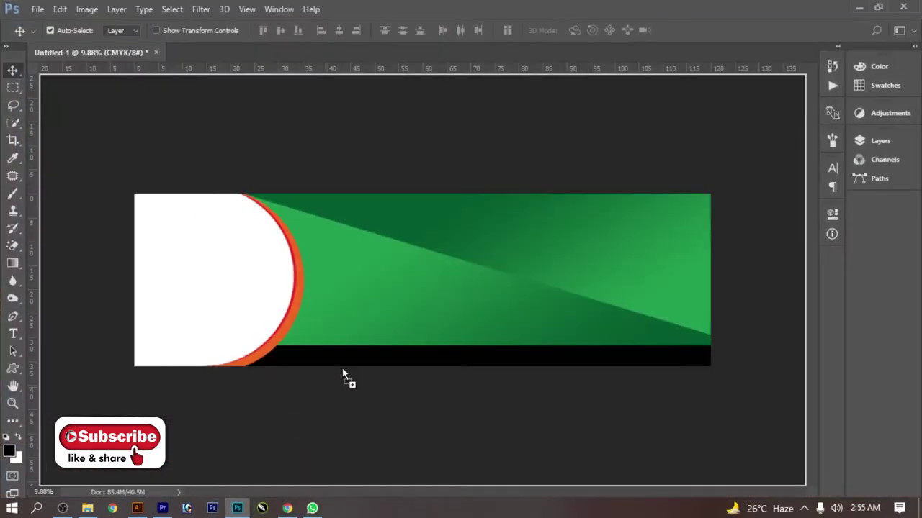
Place the 4614.jpg floral pattern as a new layer and lighten it with Levels (white input 249).
left_click_drag(498, 67, 504, 66)
mouse_move(404, 183)
left_mouse_down()
mouse_move(324, 274)
mouse_move(405, 288)
left_mouse_up()
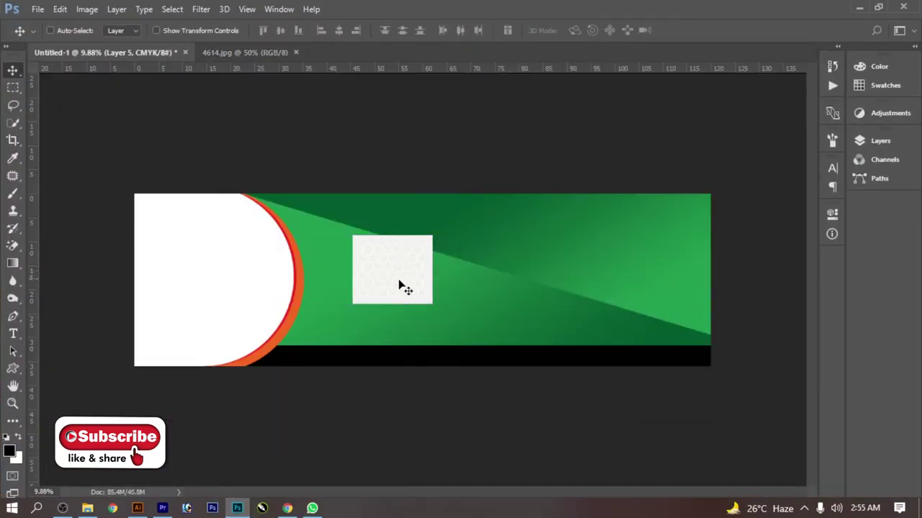
scroll(406, 288, "up", 4)
left_click(87, 9)
mouse_move(107, 43)
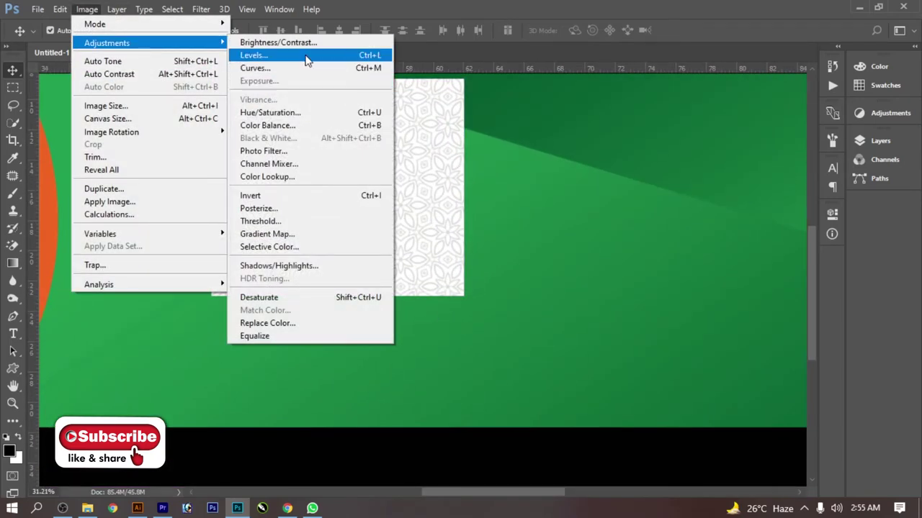
left_click(303, 55)
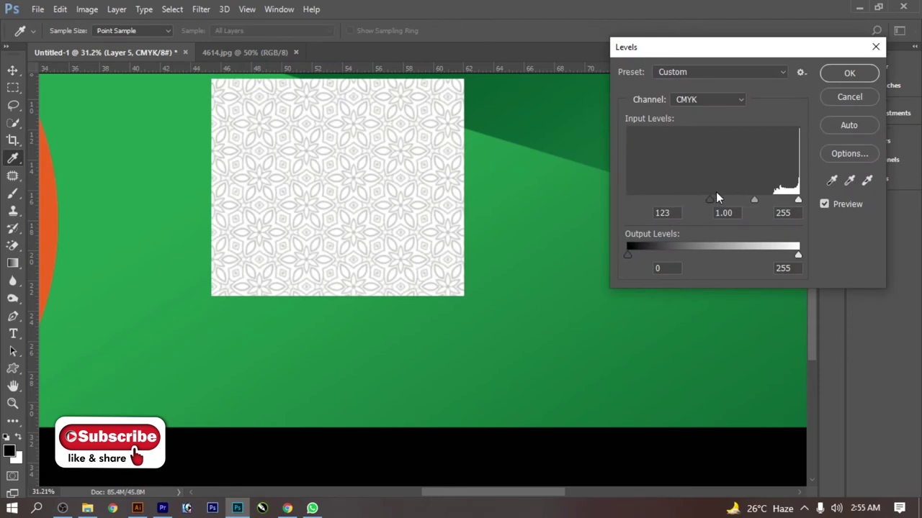
left_click_drag(797, 200, 793, 199)
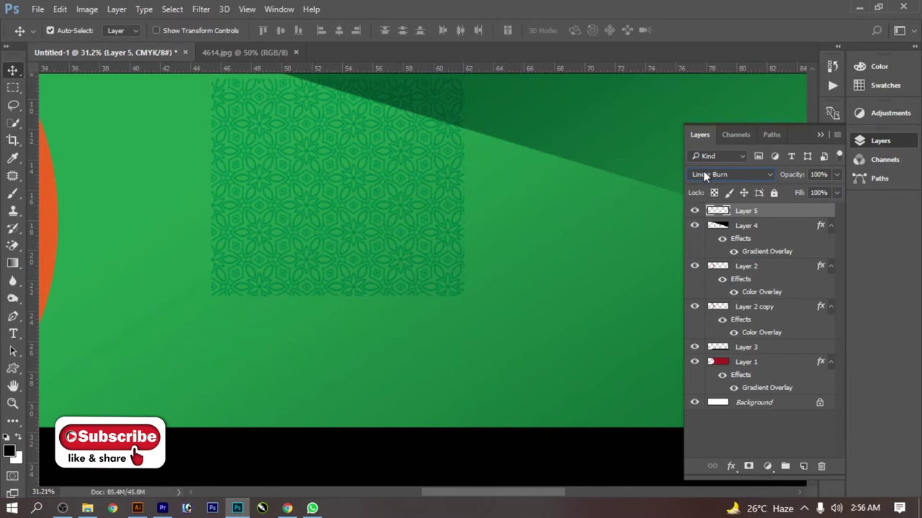
Scale and position the pattern to span from the white circle down to the black bar.
left_click(704, 140)
scroll(422, 178, "down", 2)
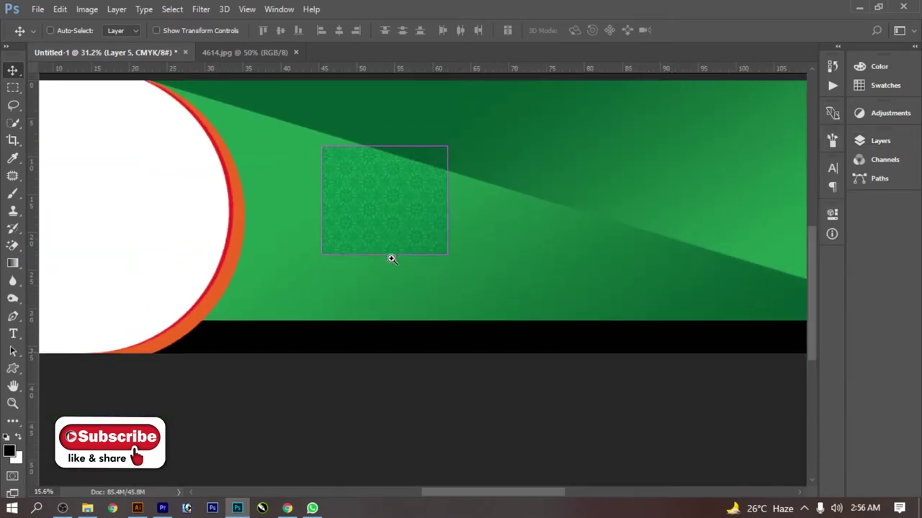
left_click_drag(391, 255, 348, 262)
key("ctrl+t")
left_click_drag(402, 176, 479, 127)
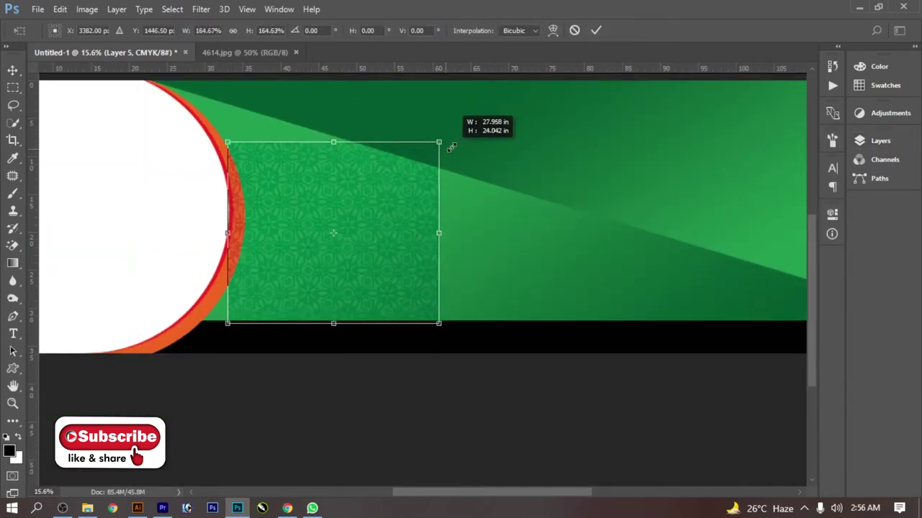
left_click_drag(411, 209, 360, 171)
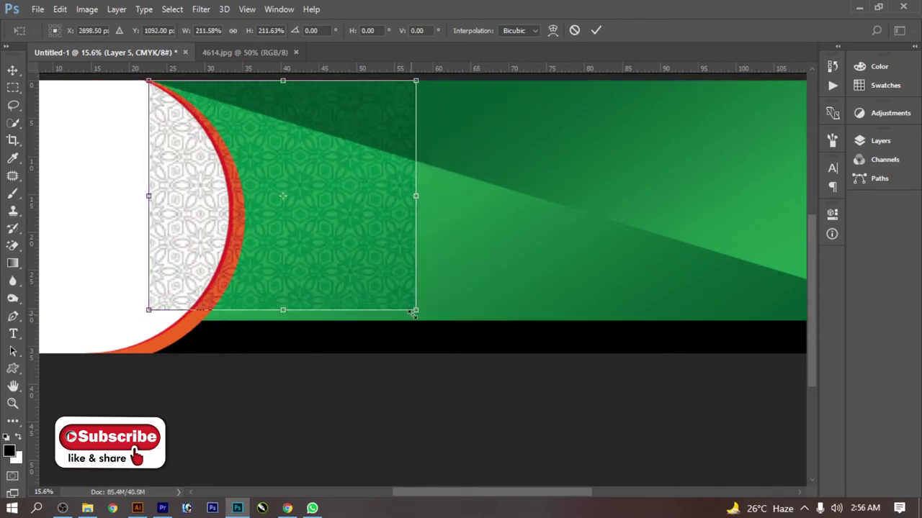
left_click_drag(414, 314, 448, 325)
key("Return")
Raise the pattern's contrast to 56 and duplicate it rightward as Layer 5 copy.
left_click(88, 10)
mouse_move(107, 43)
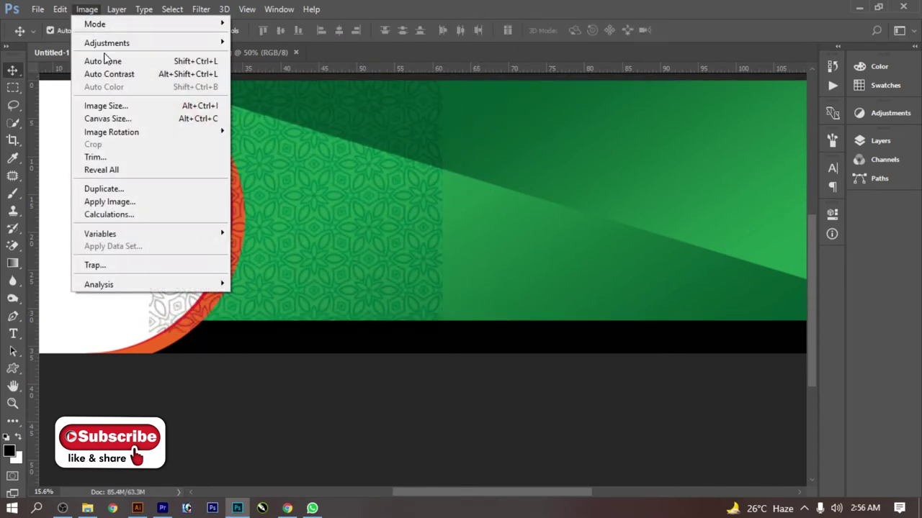
left_click(335, 42)
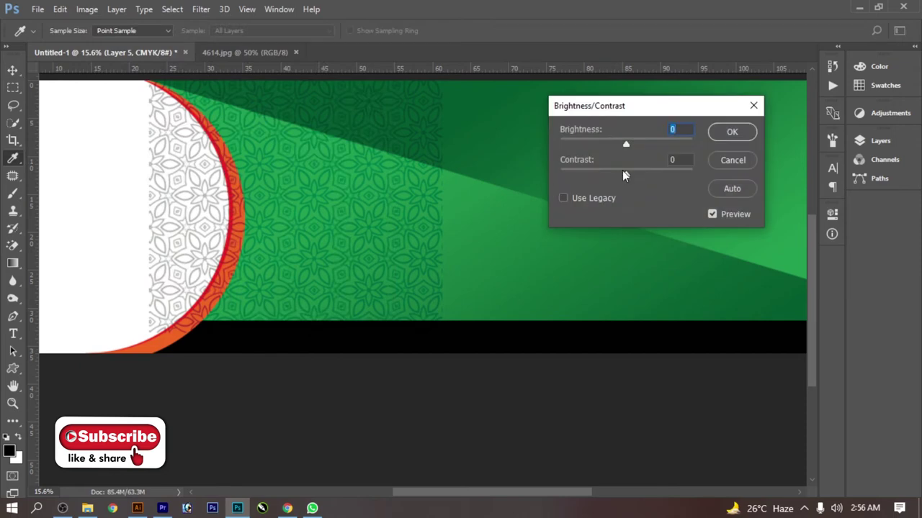
left_click_drag(626, 175, 663, 175)
key("Return")
mouse_move(375, 234)
left_mouse_down()
mouse_move(623, 213)
mouse_move(555, 222)
left_mouse_up()
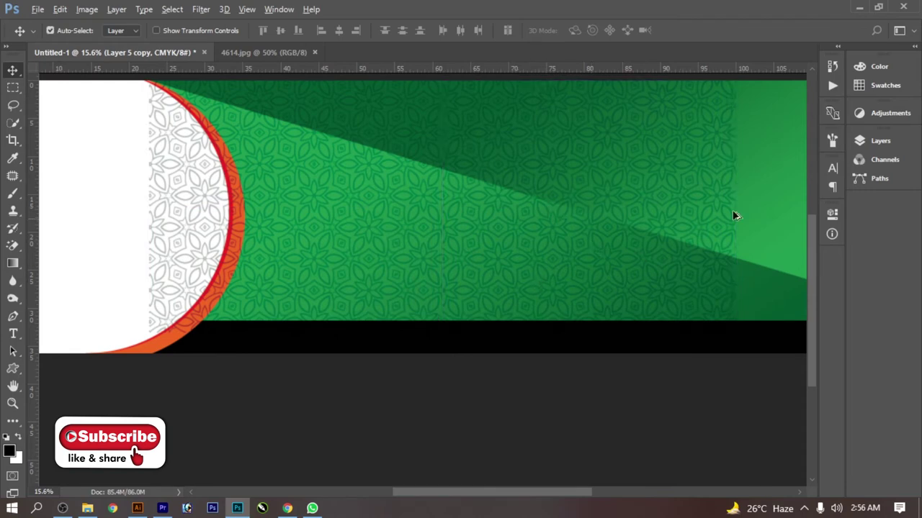
left_click_drag(502, 292, 704, 293)
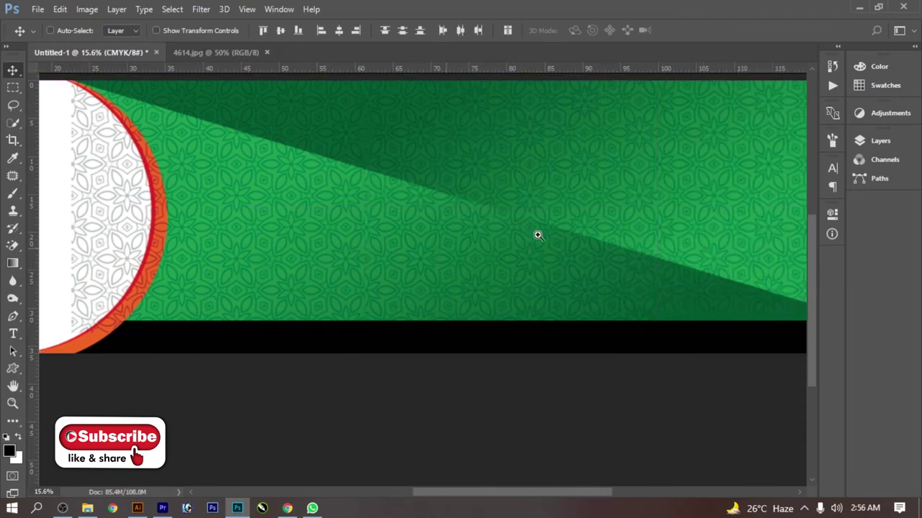
Load Layer 1's content as a selection and invert it to cover the left white area.
scroll(530, 252, "down", 3)
key("ctrl+t")
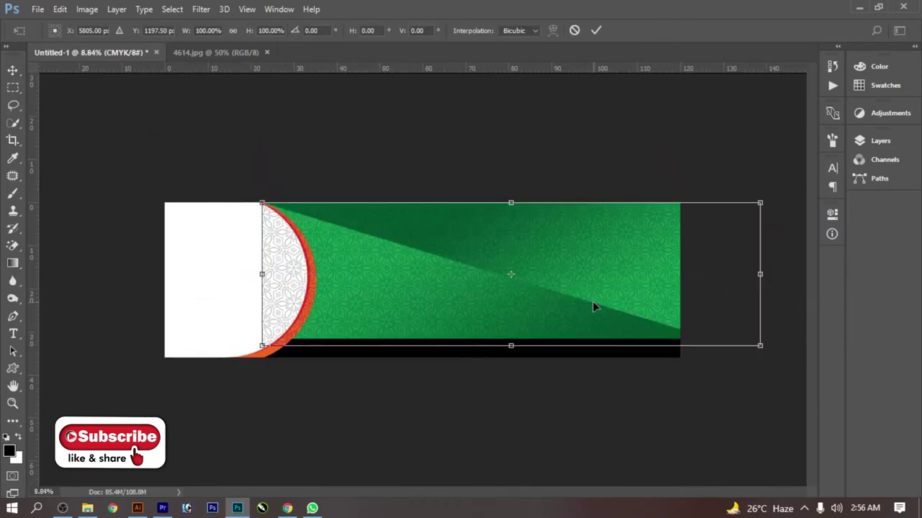
key("Return")
left_click(874, 140)
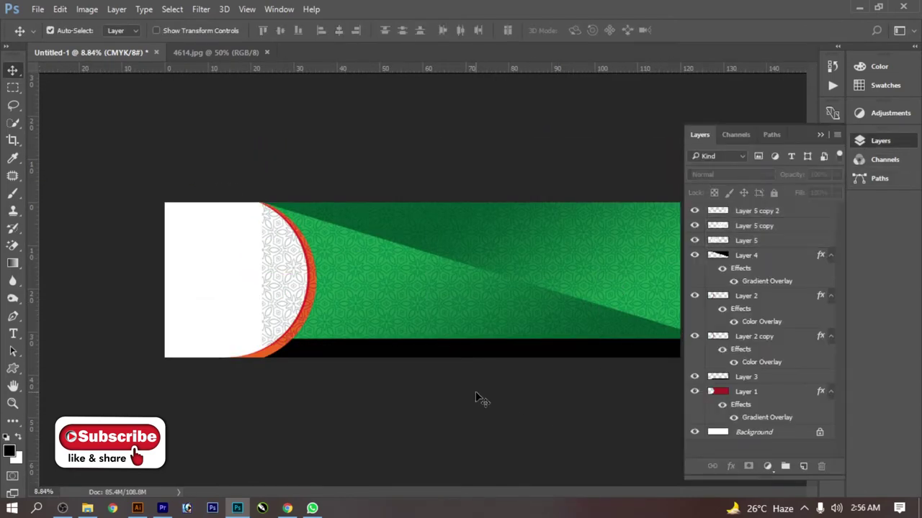
left_click(710, 393, "ctrl")
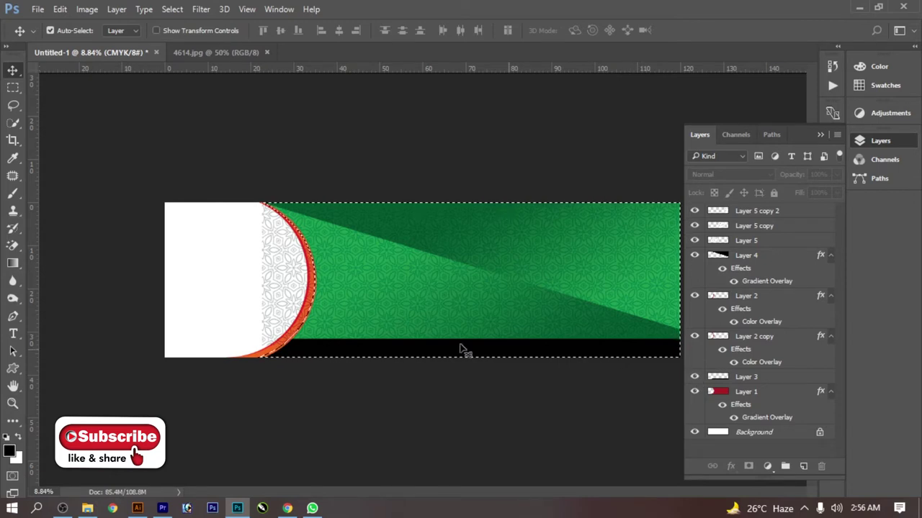
right_click(13, 86)
left_click(79, 84)
right_click(395, 340)
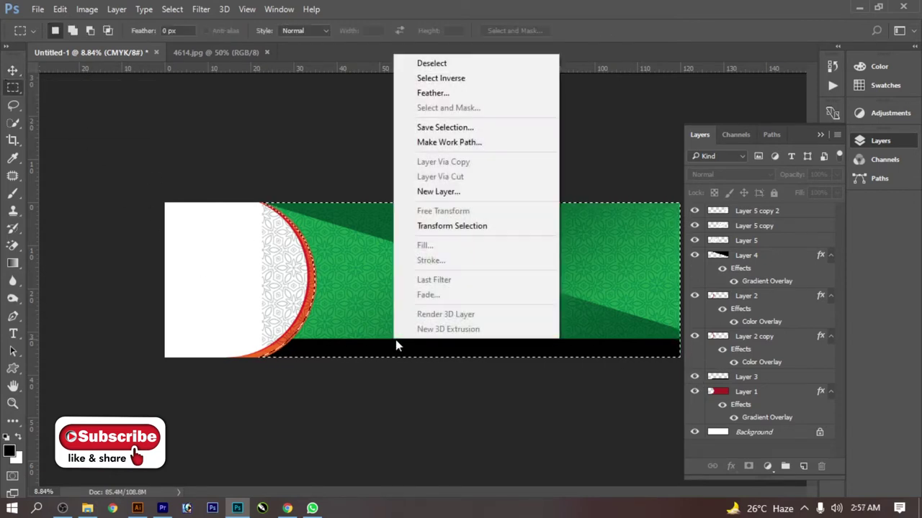
left_click(446, 78)
Delete Layer 5's pattern inside the left circle area and deselect.
key("v")
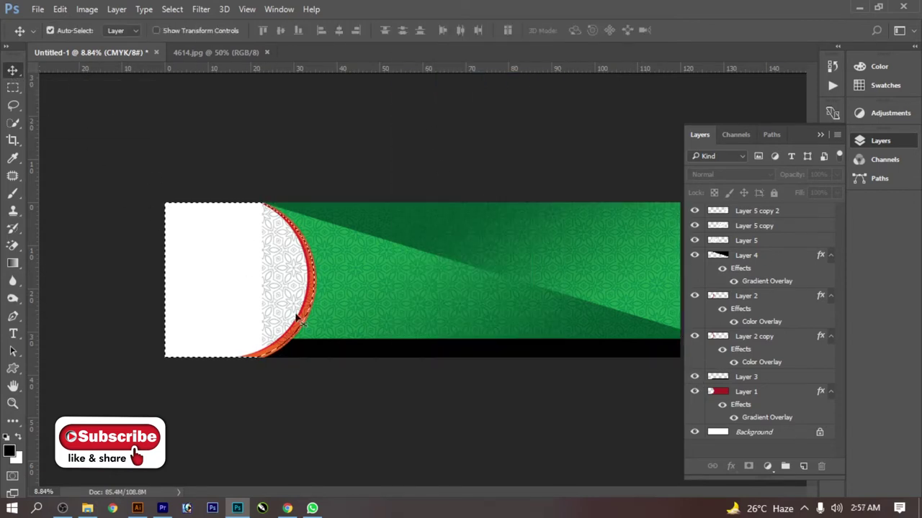
left_click(345, 294)
key("Delete")
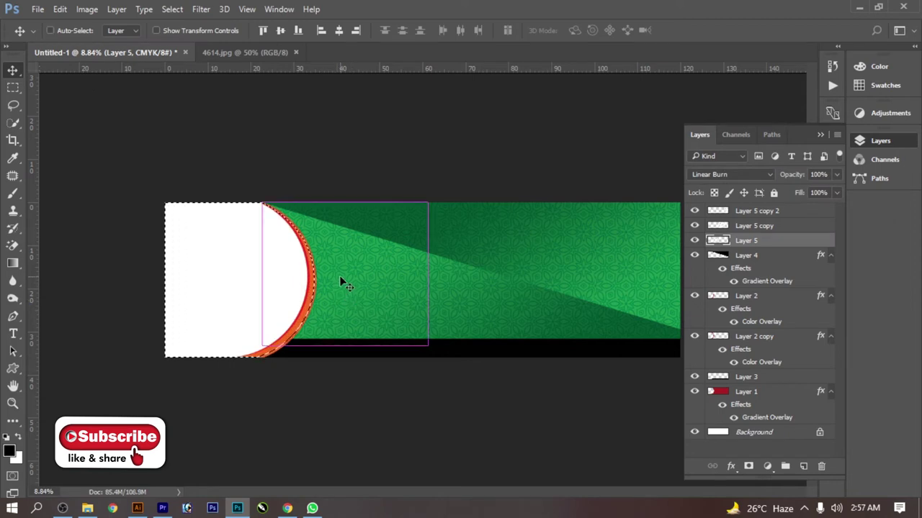
key("ctrl+d")
Move Layer 4's green wedge to the top of the layer stack.
left_click(492, 297)
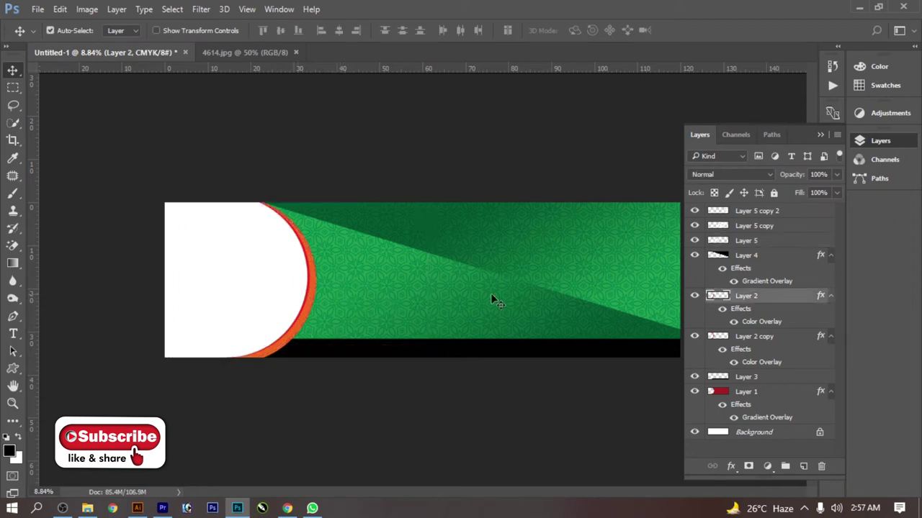
right_click(541, 251)
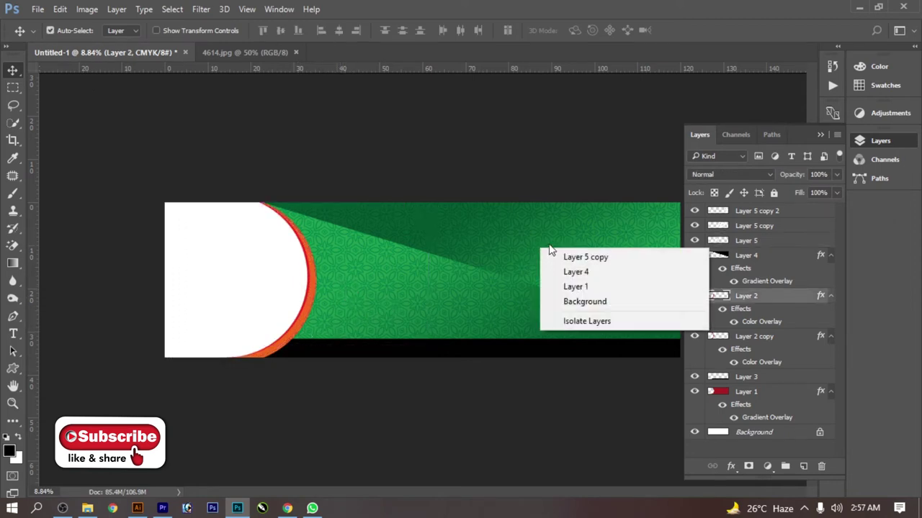
left_click(733, 265)
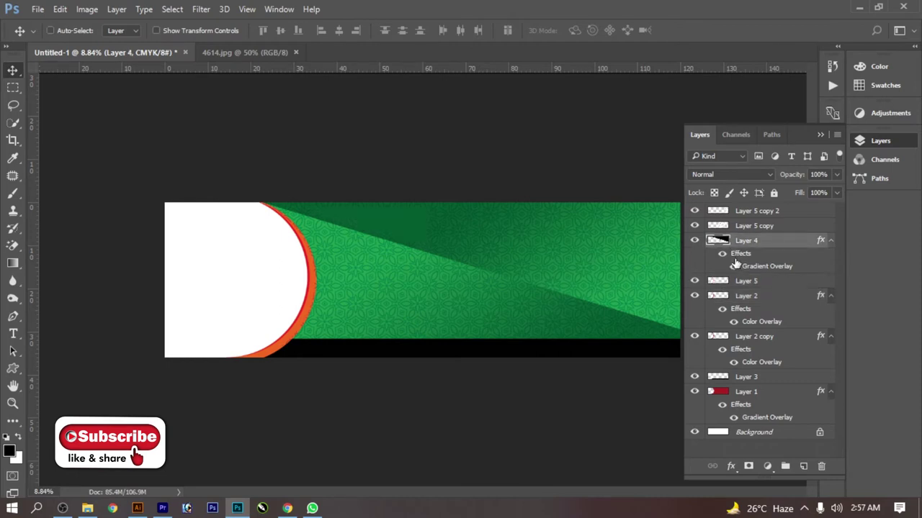
key("ctrl+shift+bracketright")
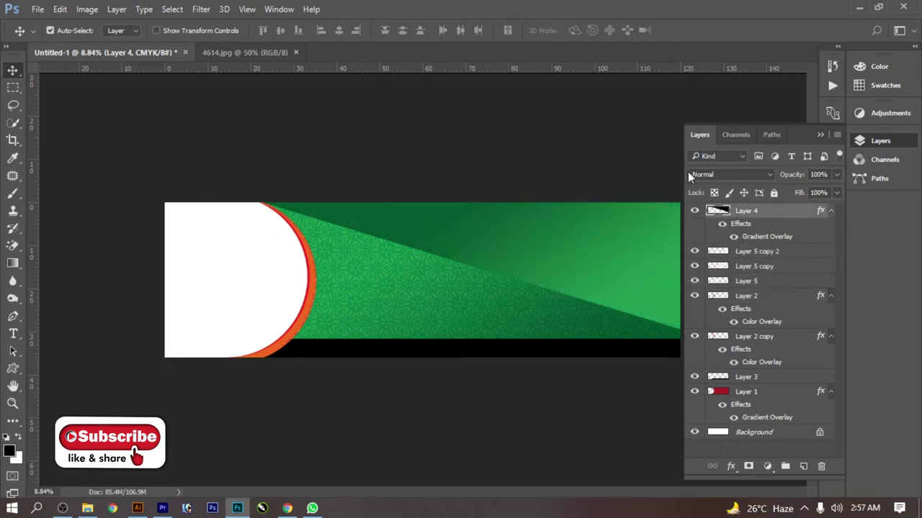
left_click(640, 251)
scroll(674, 245, "up", 2)
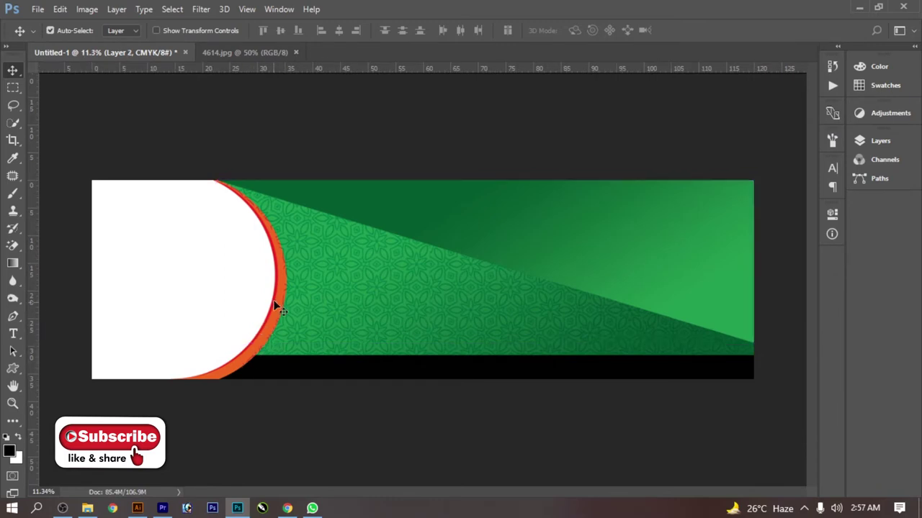
Duplicate the ring layer, nudge the copy left, and give it a red Color Overlay.
key("ctrl+alt+a")
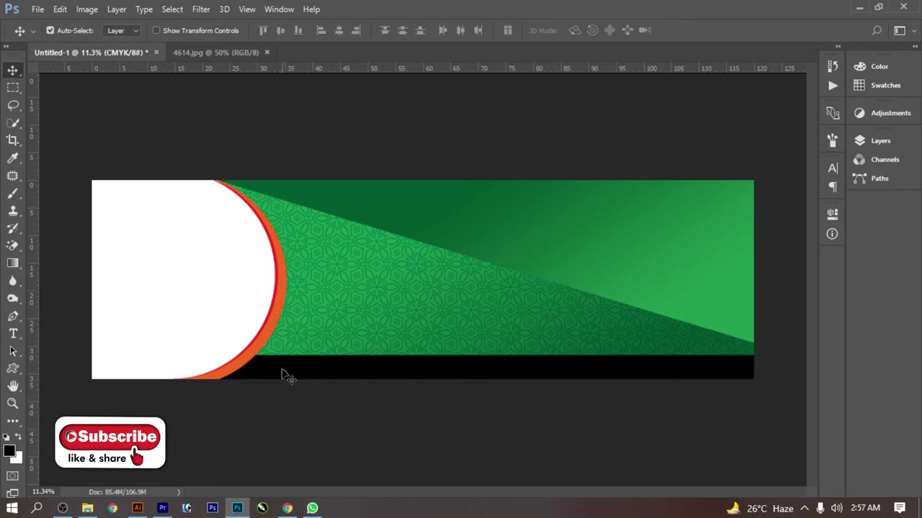
key("alt+Left")
key("Left")
key("Left")
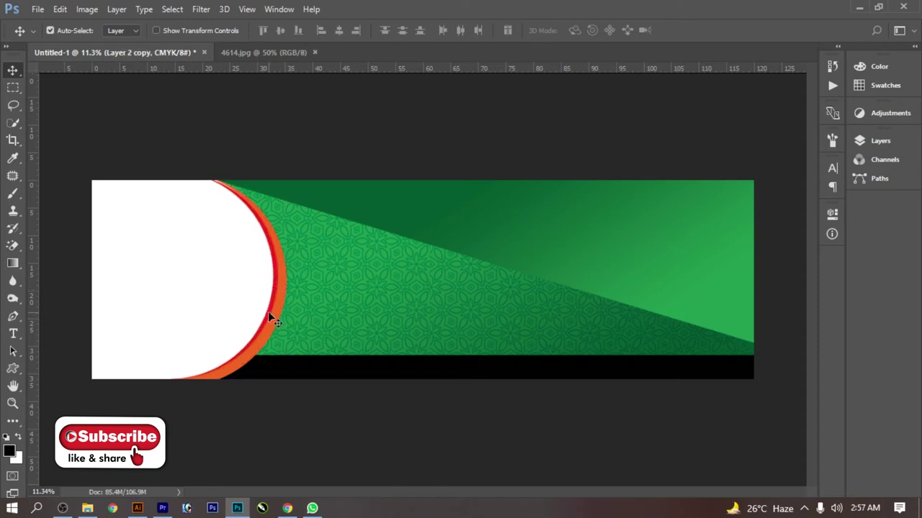
key("Left")
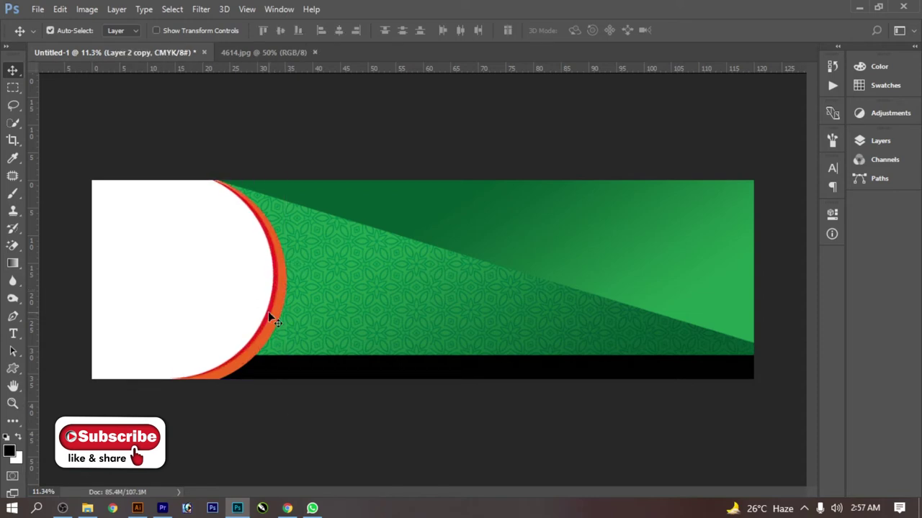
key("Left")
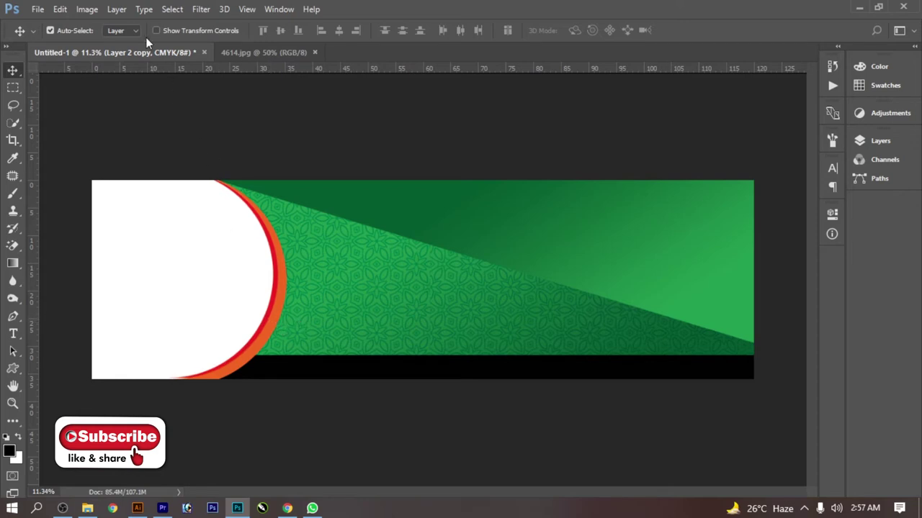
left_click(119, 13)
mouse_move(163, 135)
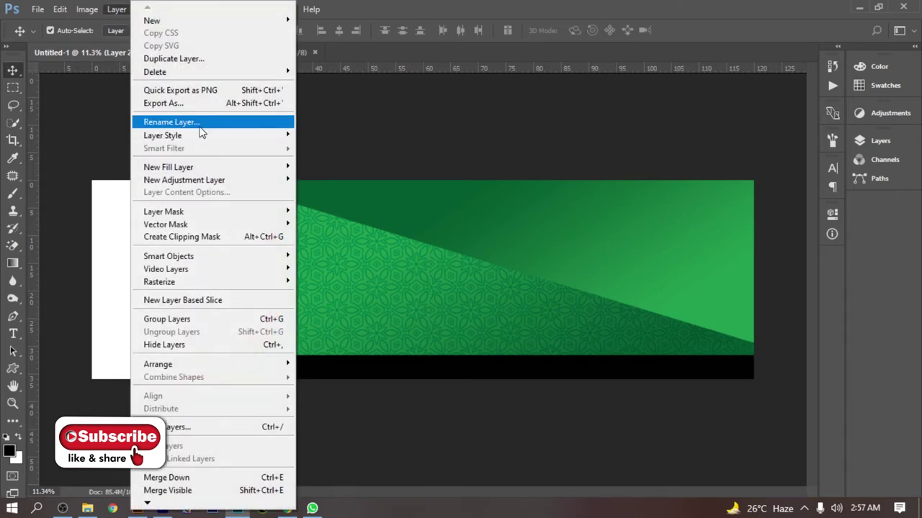
left_click(378, 218)
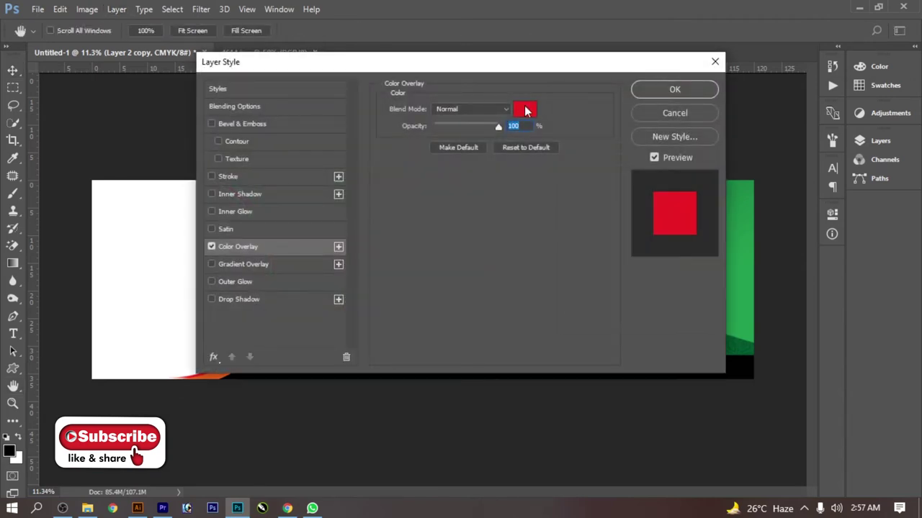
left_click(525, 110)
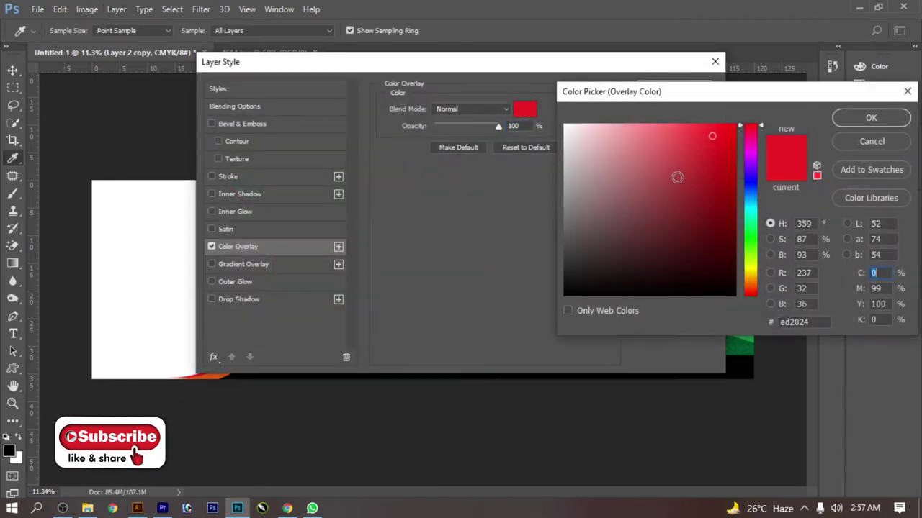
key("Return")
key("Return")
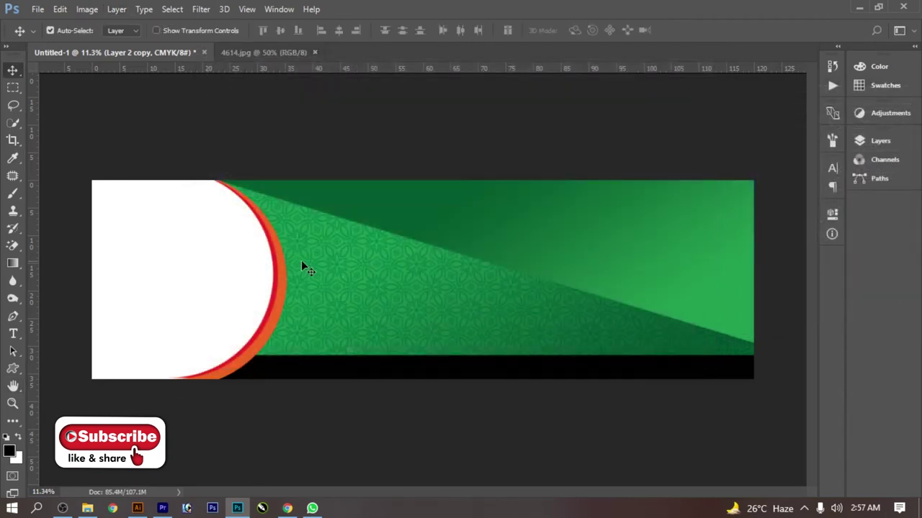
Give Layer 2 a white Color Overlay and a soft drop shadow (51%, size 142).
left_click(284, 276)
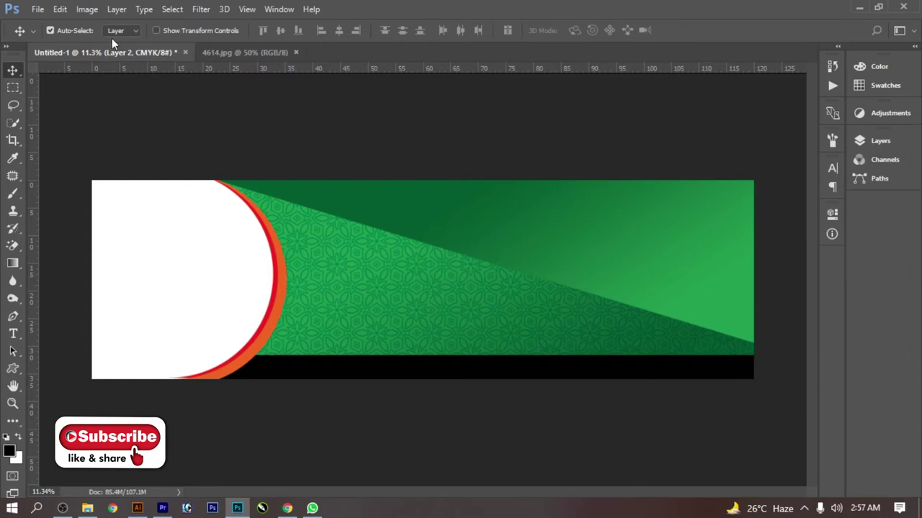
left_click(117, 9)
mouse_move(163, 136)
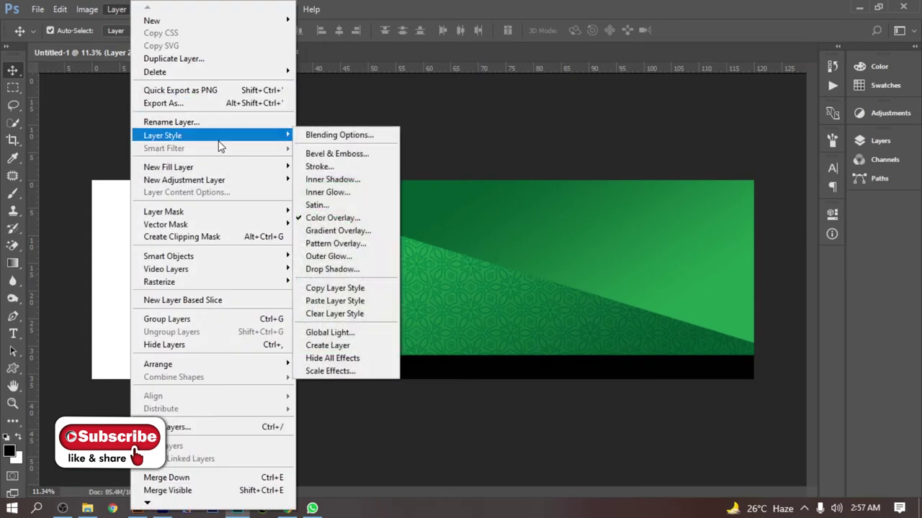
left_click(342, 222)
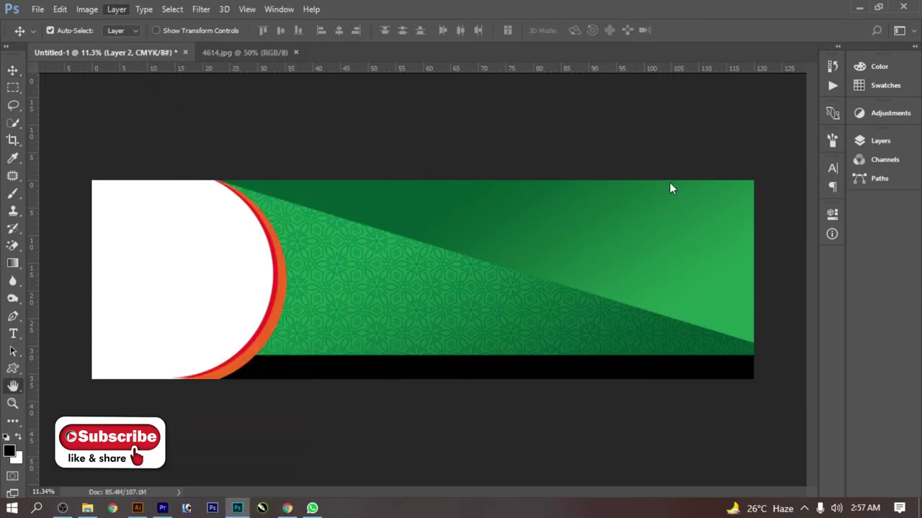
left_click_drag(542, 70, 818, 66)
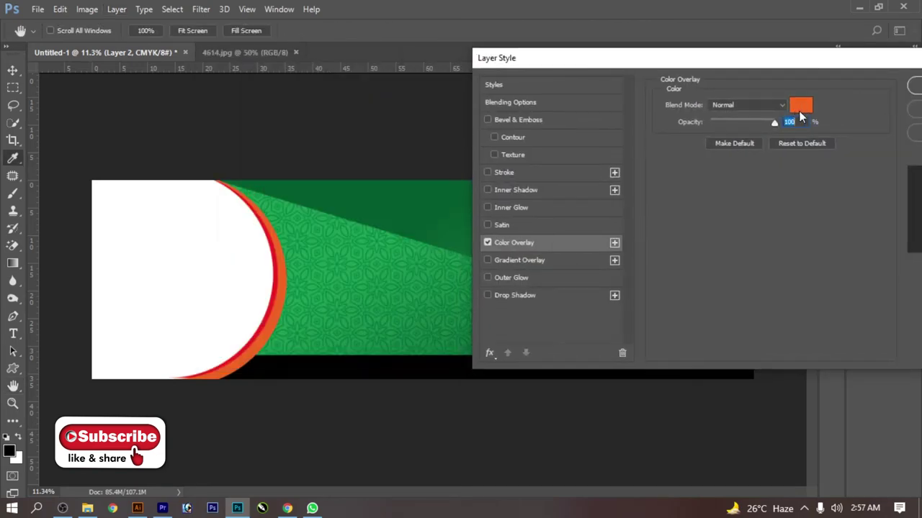
left_click(801, 105)
left_click(565, 124)
key("Return")
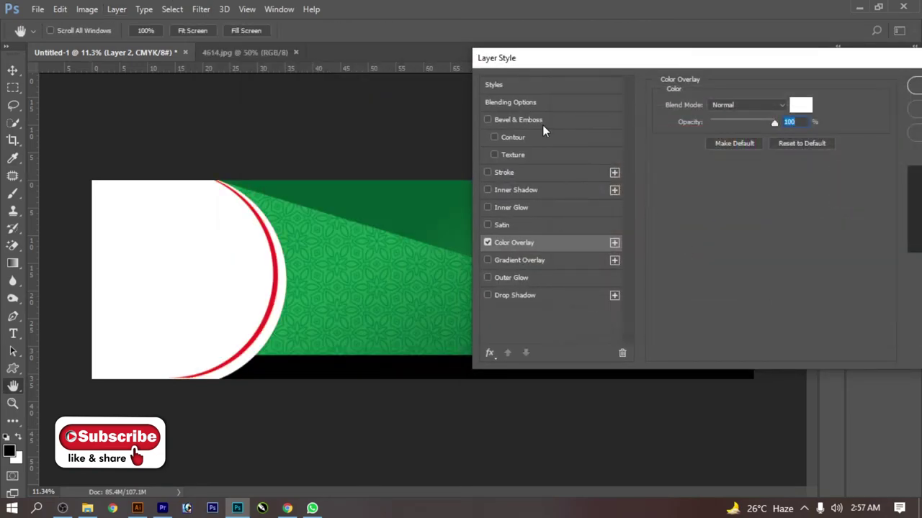
left_click(532, 295)
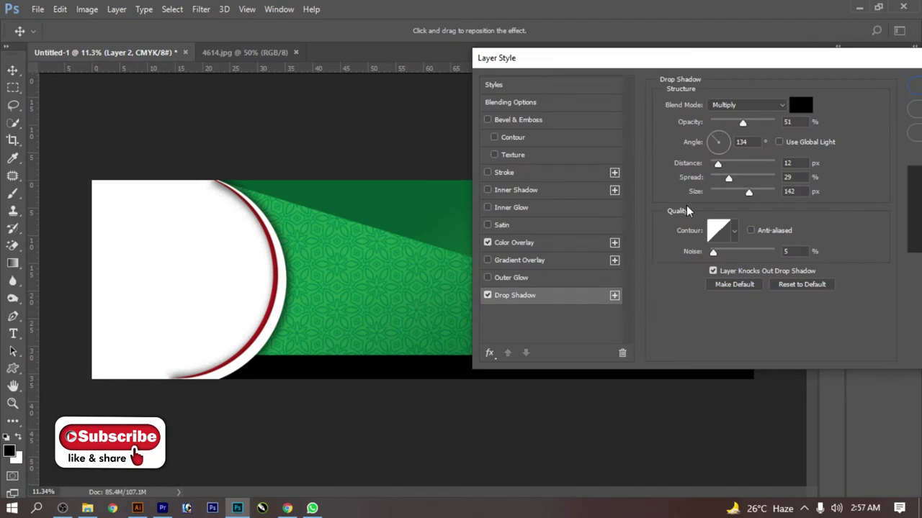
key("Return")
left_click(398, 127)
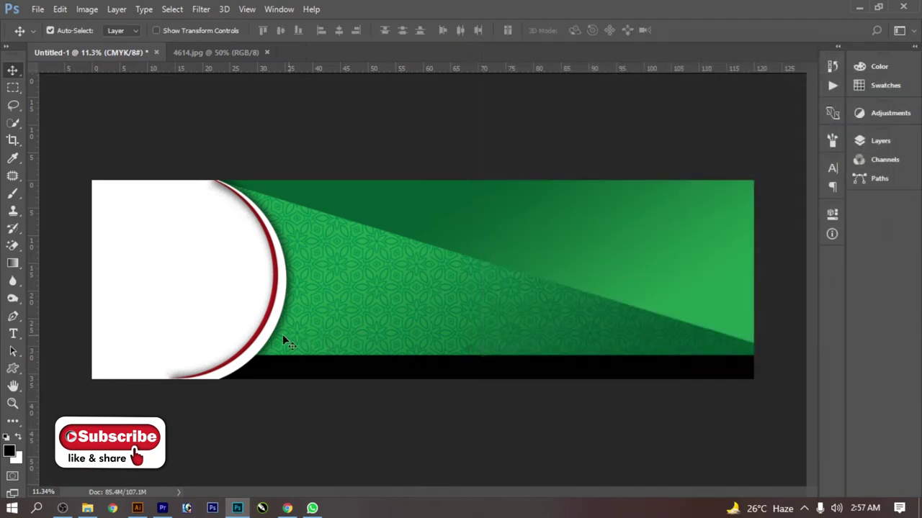
Draw a circular elliptical selection on the green area and create new Layer 6.
right_click(13, 87)
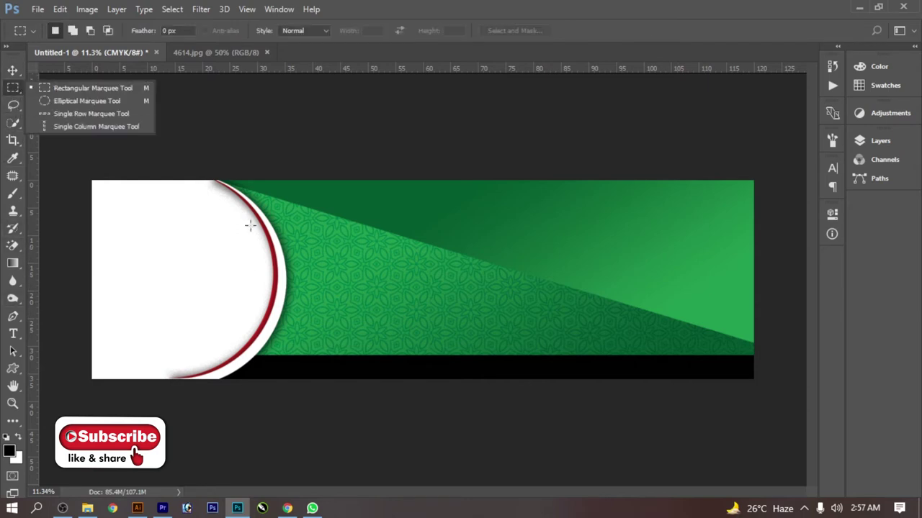
left_click(79, 101)
left_click_drag(386, 154, 535, 288)
right_click(535, 288)
left_click(576, 351)
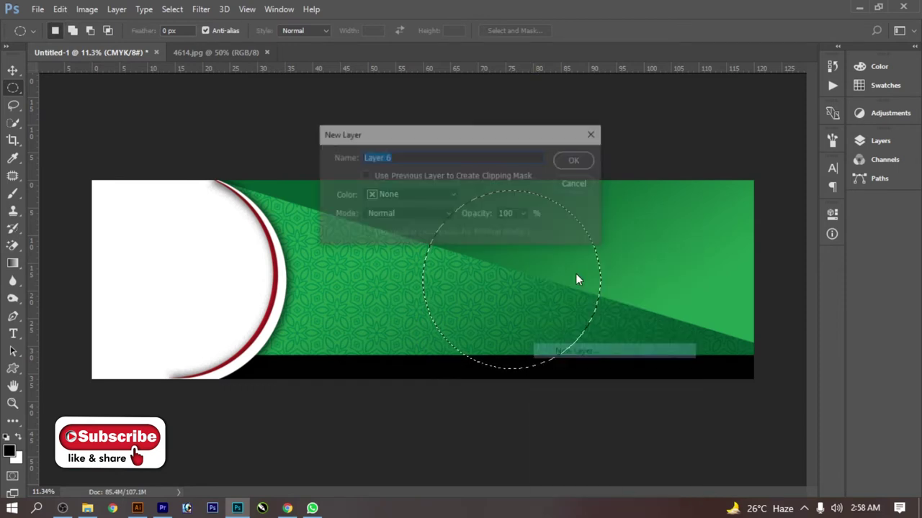
left_click(569, 160)
Fill the circular selection with white on Layer 6.
right_click(542, 269)
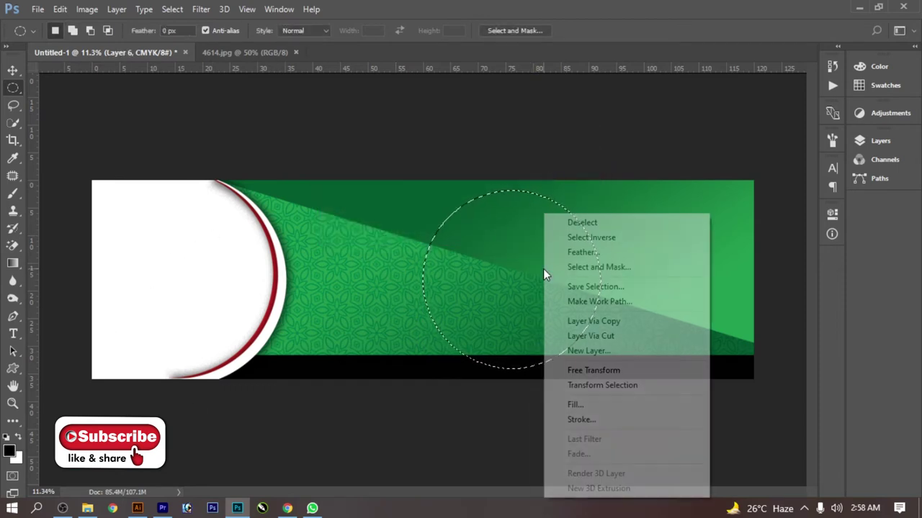
left_click(589, 406)
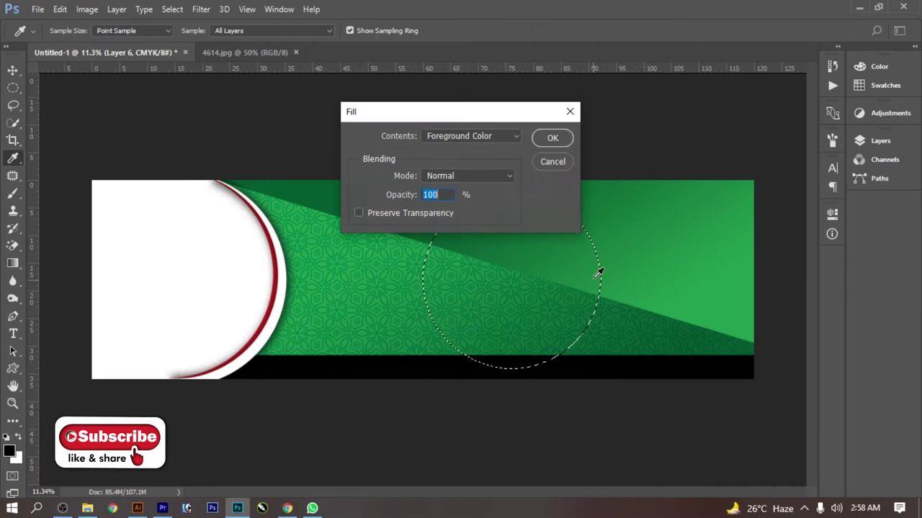
left_click(473, 135)
left_click(468, 158)
left_click(552, 136)
key("ctrl+d")
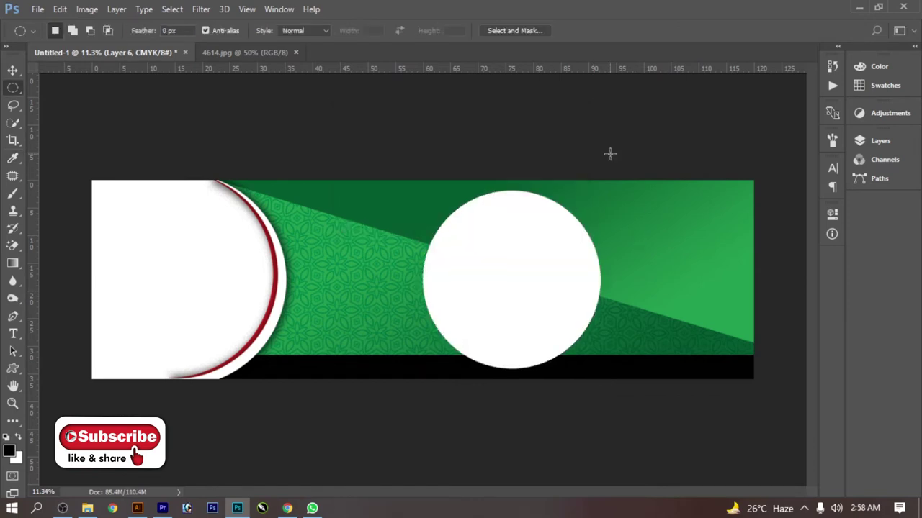
Shrink the reselected circle slightly and delete its inside, leaving a thin white ring.
key("ctrl+shift+d")
right_click(500, 360)
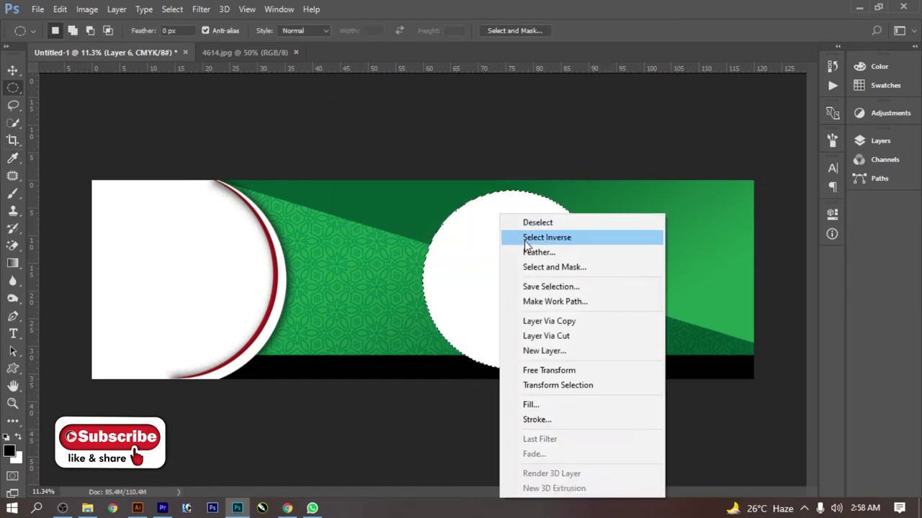
left_click(547, 385)
left_click_drag(591, 190, 585, 197)
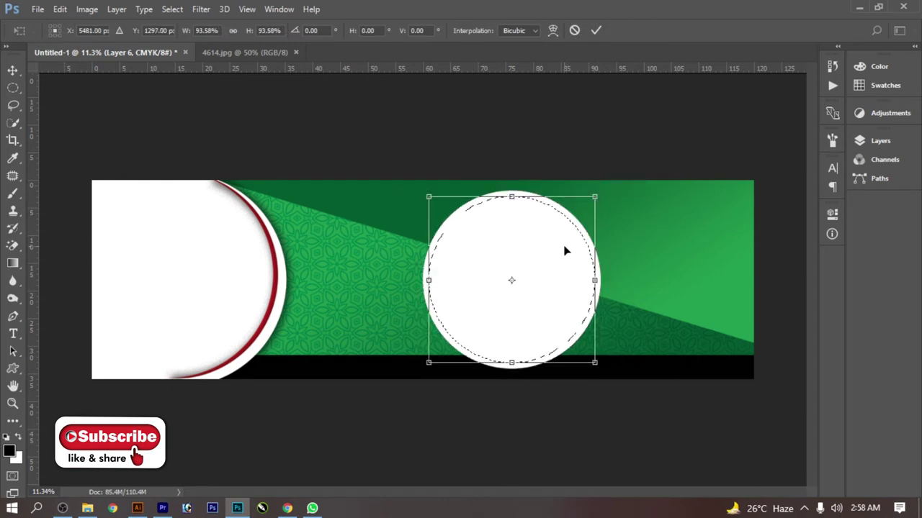
key("Return")
key("shift")
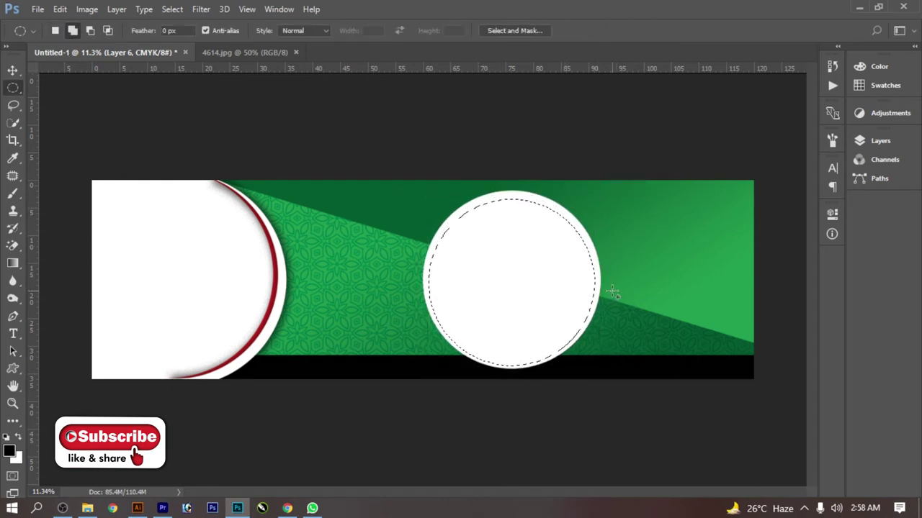
key("shift")
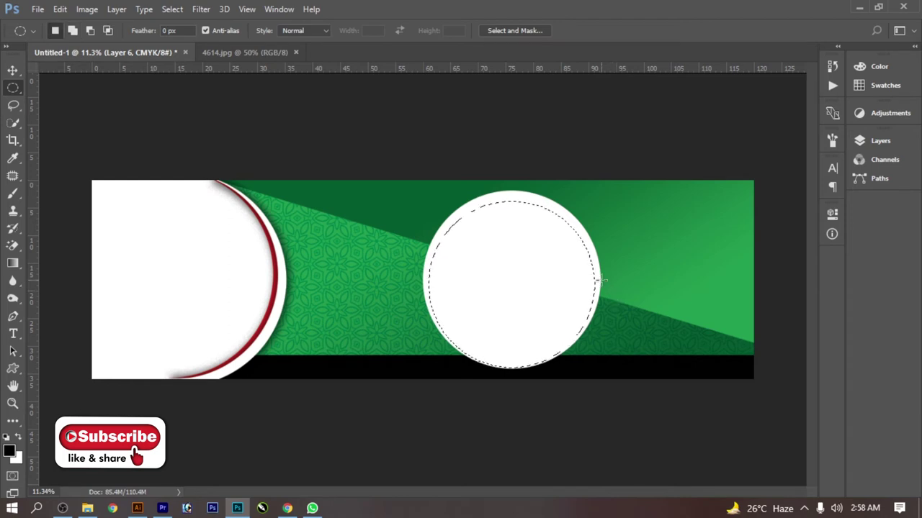
key("Delete")
key("ctrl+d")
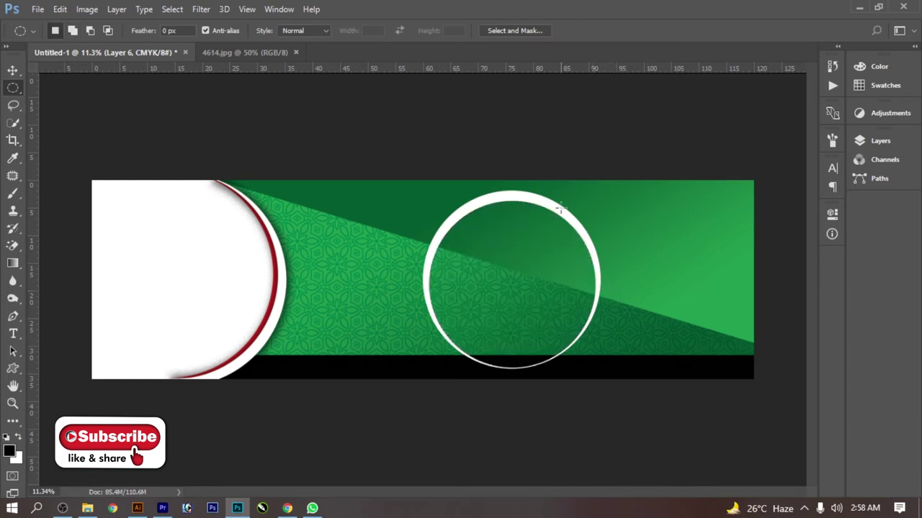
Rotate the white ring with Free Transform.
key("v")
key("ctrl+t")
left_click_drag(650, 350, 547, 305)
Commit the rotation and move the white ring to the banner's top-right corner.
key("Return")
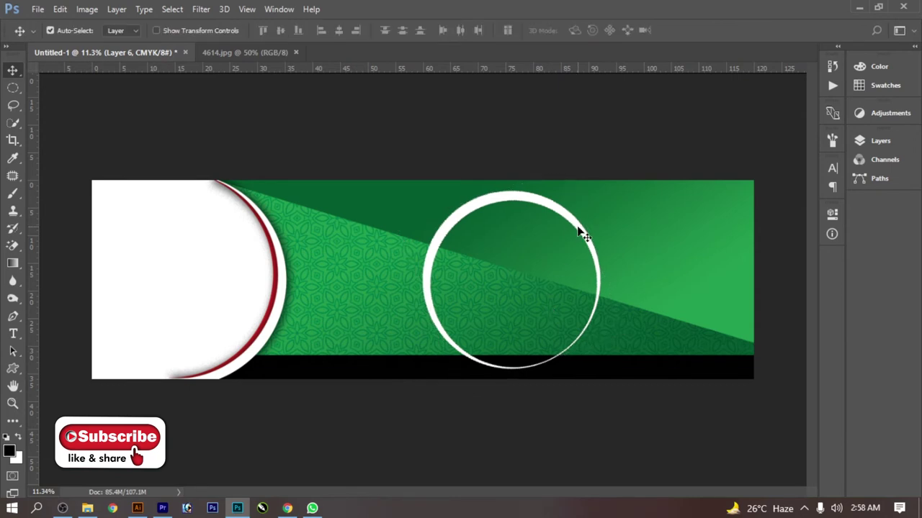
mouse_move(581, 232)
left_mouse_down()
mouse_move(814, 152)
mouse_move(808, 148)
left_mouse_up()
key("shift+Left")
key("shift+Left")
key("shift+Left")
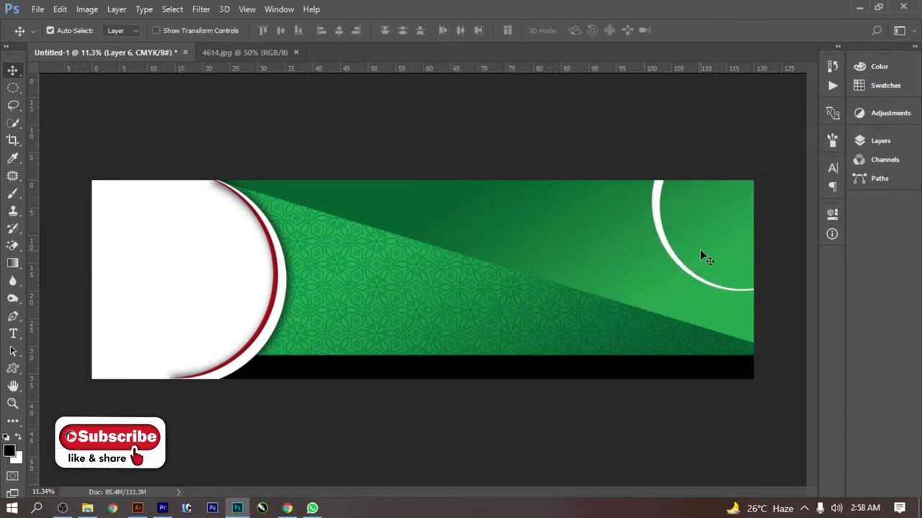
key("shift+Left")
key("shift+Left")
key("shift+Left")
key("shift+Up")
key("shift+Up")
Give the ring a faint drop shadow at 14% opacity and size 120.
left_click(116, 9)
mouse_move(163, 135)
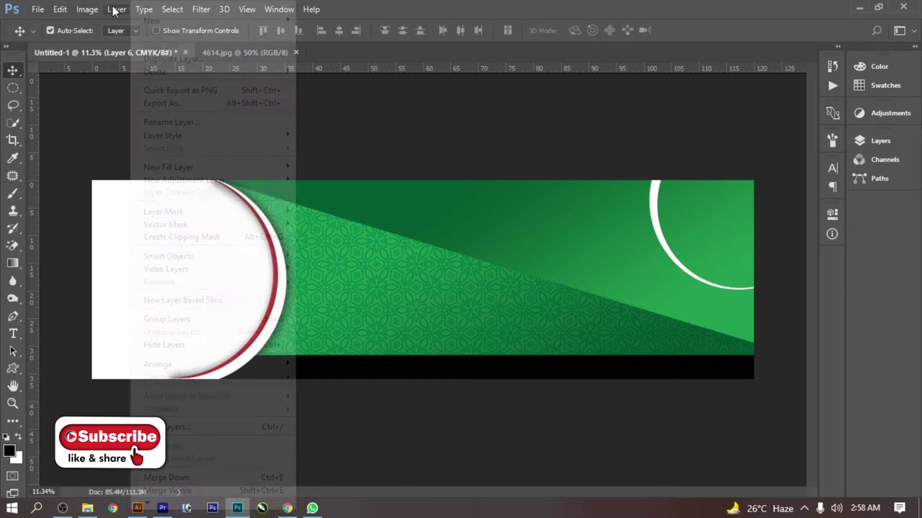
left_click(353, 275)
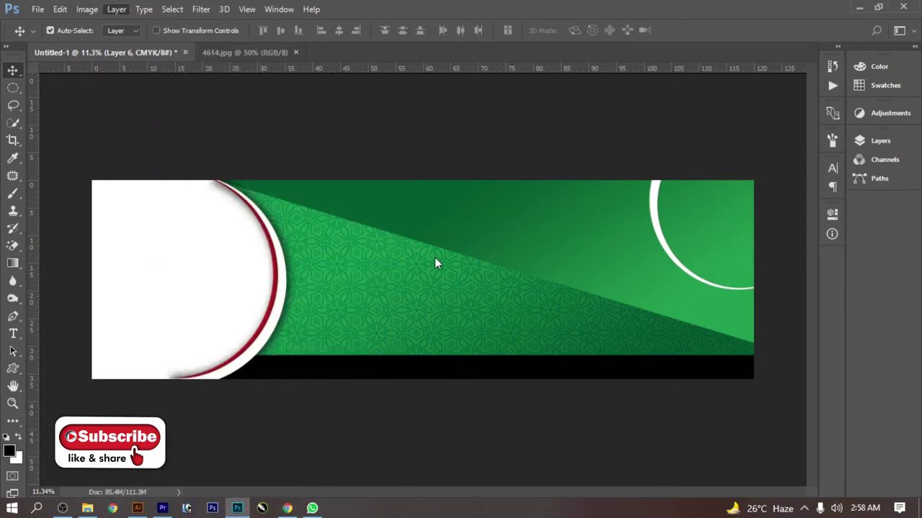
key("Return")
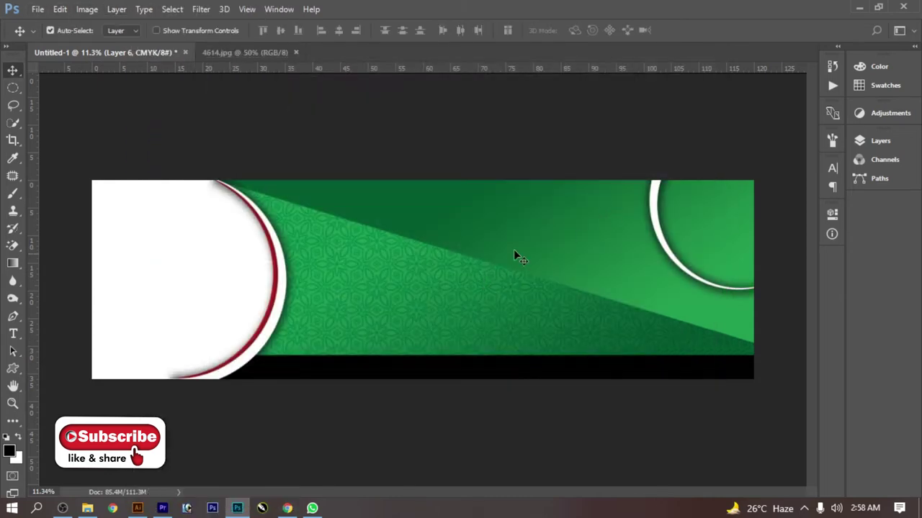
left_click(116, 9)
mouse_move(163, 135)
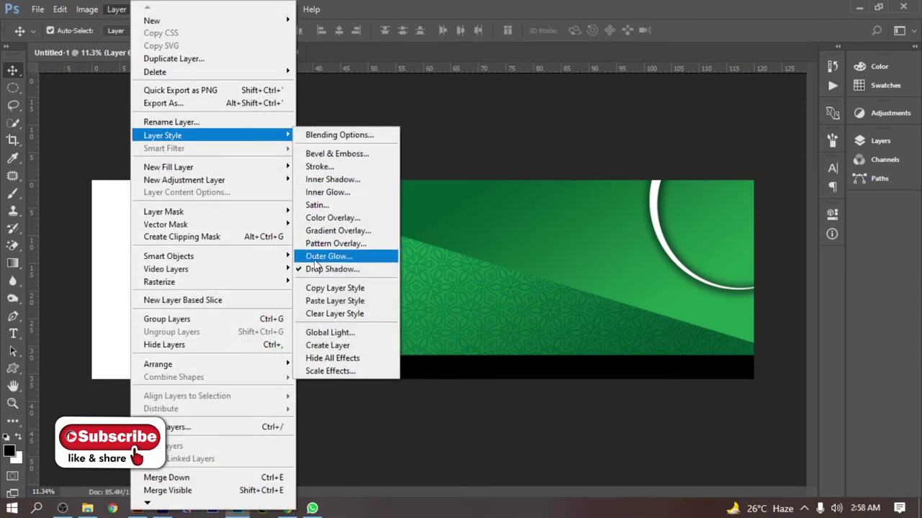
left_click(312, 270)
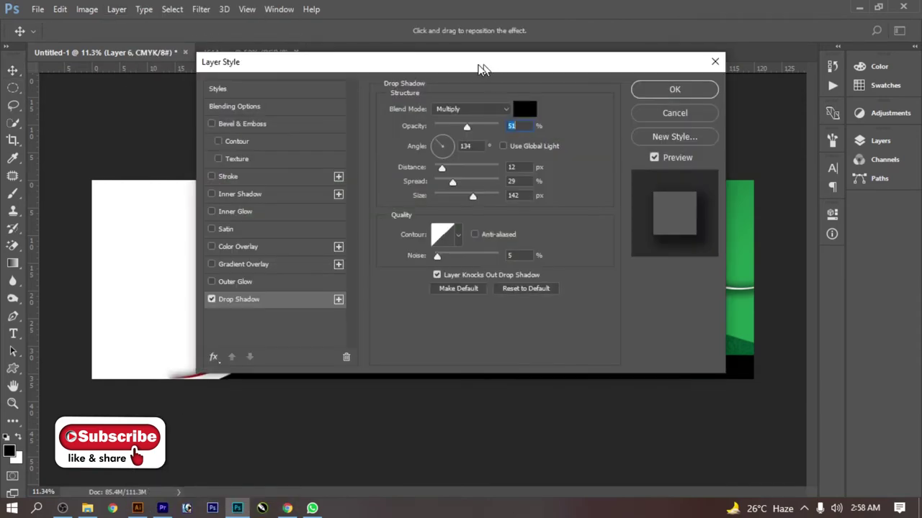
left_click_drag(479, 66, 334, 69)
left_click_drag(330, 134, 305, 134)
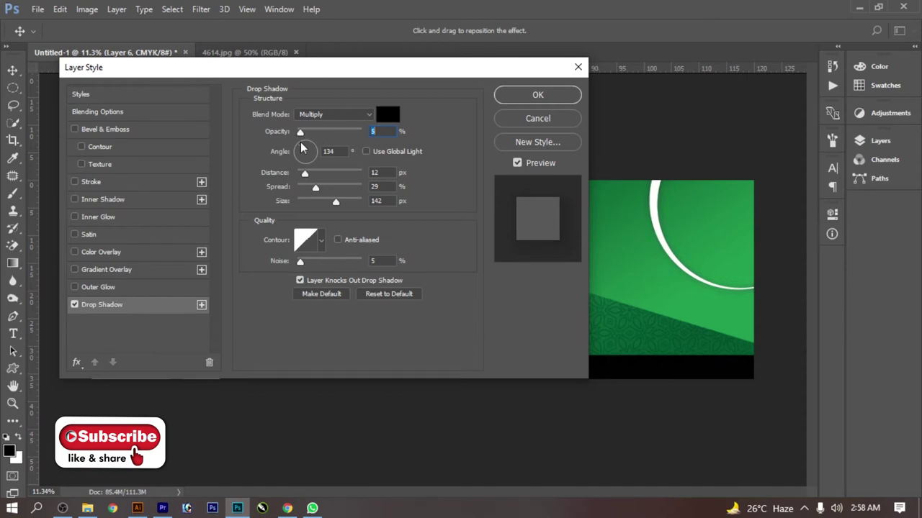
left_click_drag(336, 202, 330, 202)
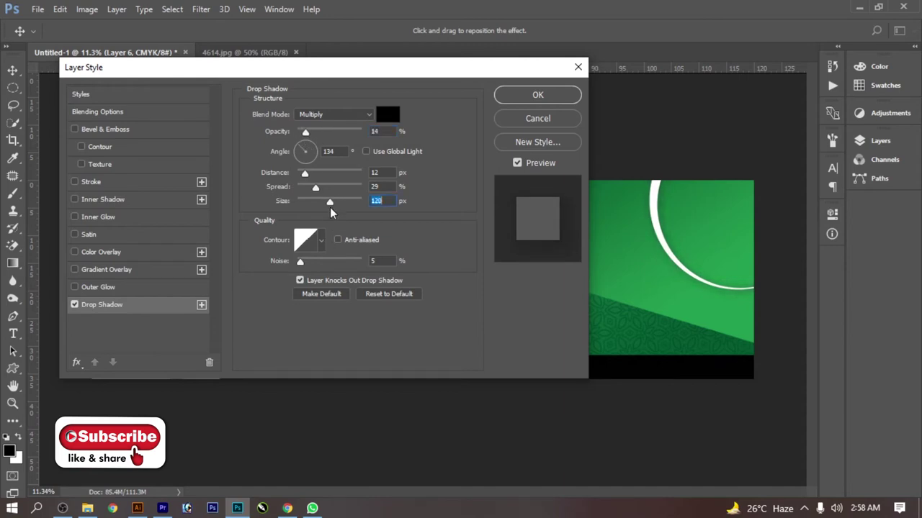
left_click(531, 118)
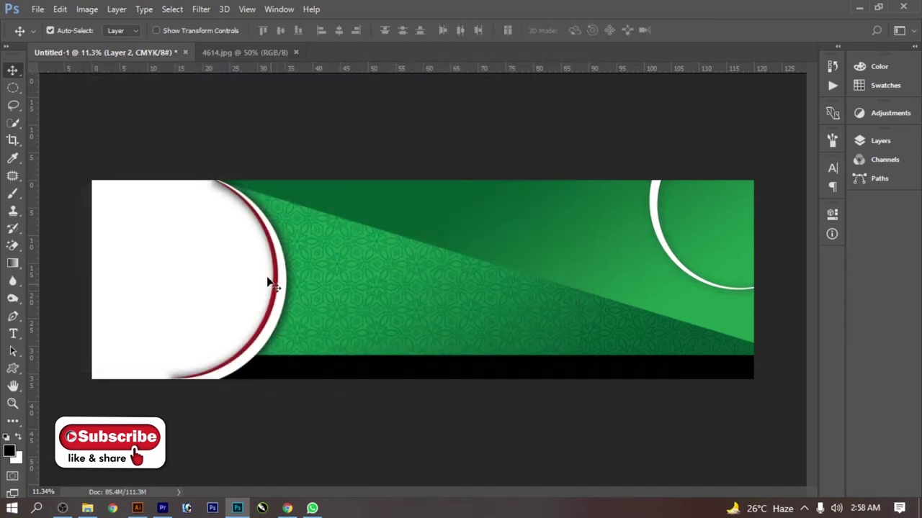
Lighten Layer 2's drop shadow to 38% opacity and 101 px, then view 4614.jpg.
left_click(116, 8)
mouse_move(163, 135)
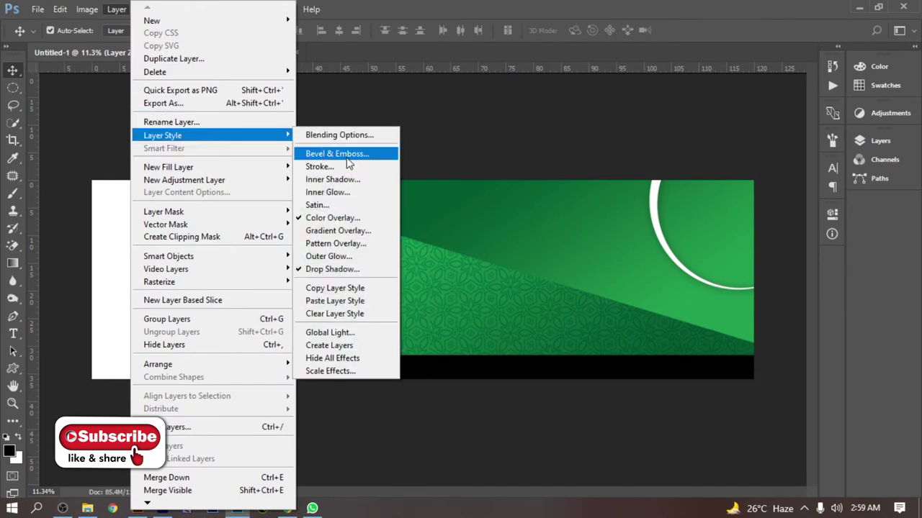
left_click(326, 273)
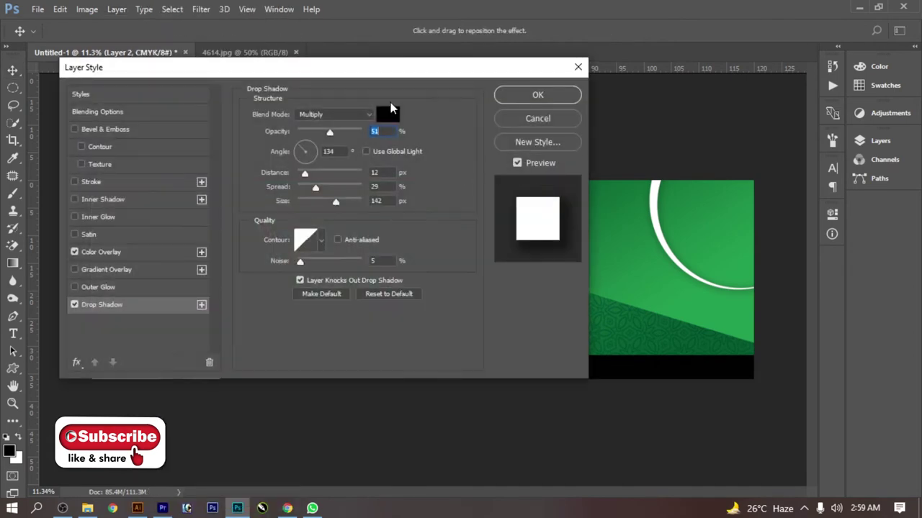
left_click_drag(499, 65, 747, 52)
left_click_drag(579, 120, 570, 119)
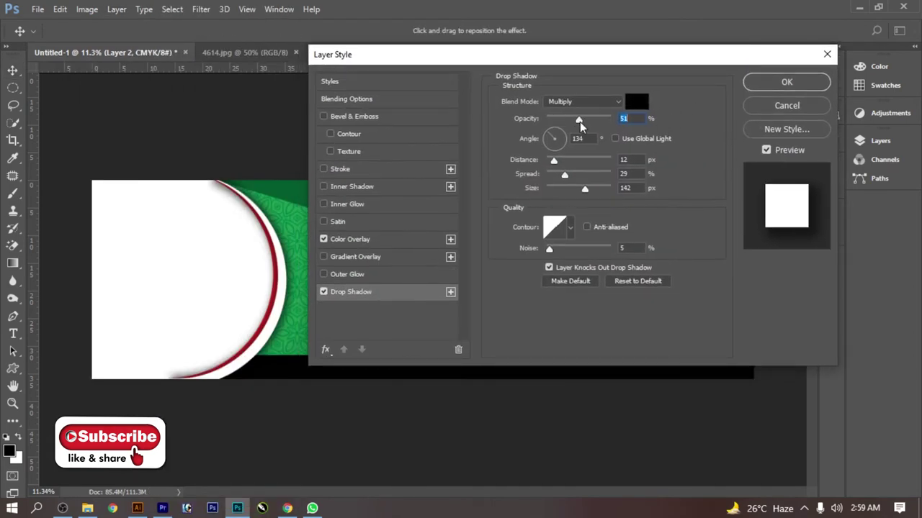
left_click_drag(584, 189, 574, 189)
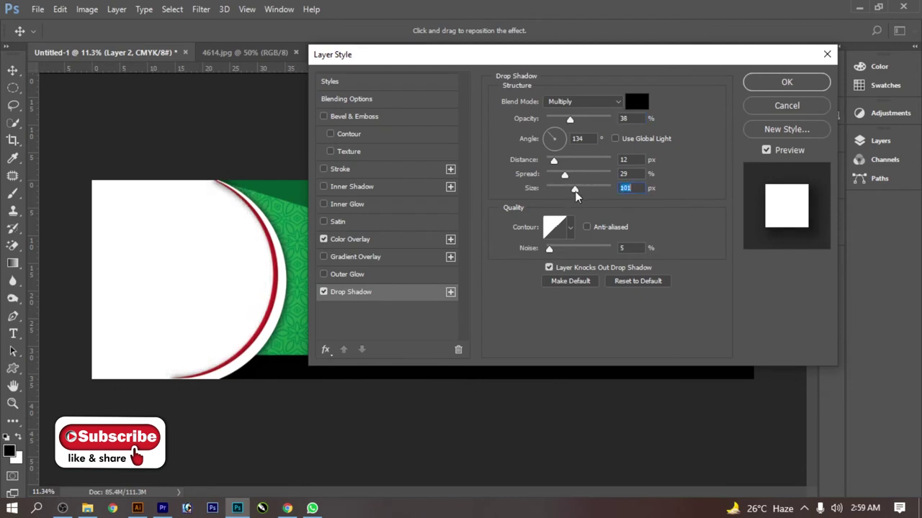
key("Return")
left_click(468, 147)
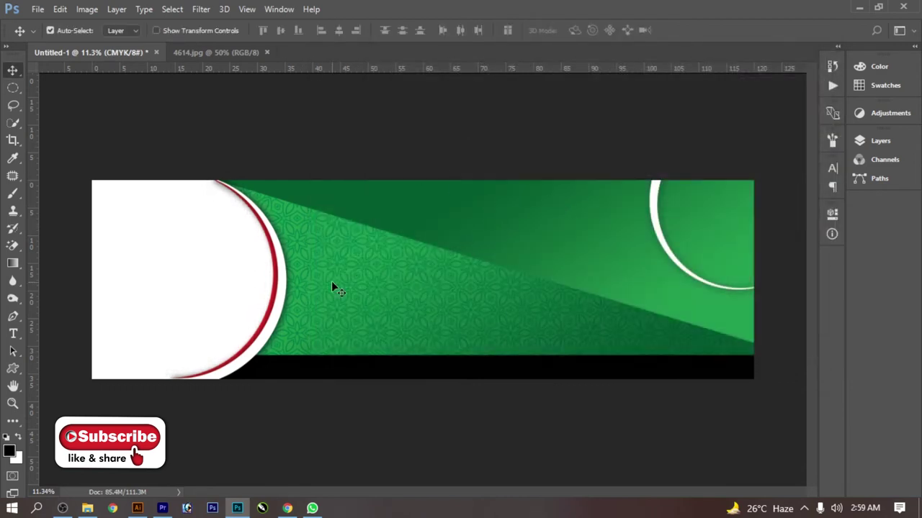
left_click(238, 53)
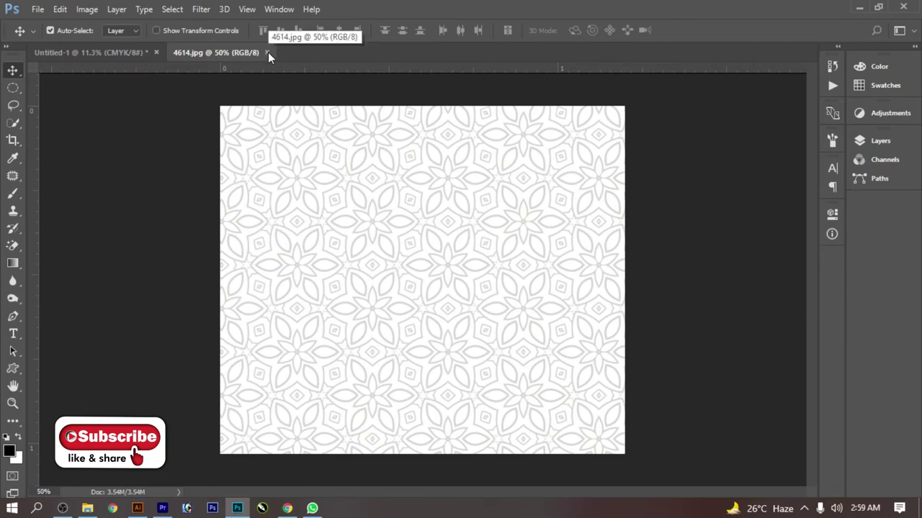
Close 4614.jpg and type a black 'APNA DHABA' heading on the green banner.
left_click(266, 53)
key("t")
left_click(401, 258)
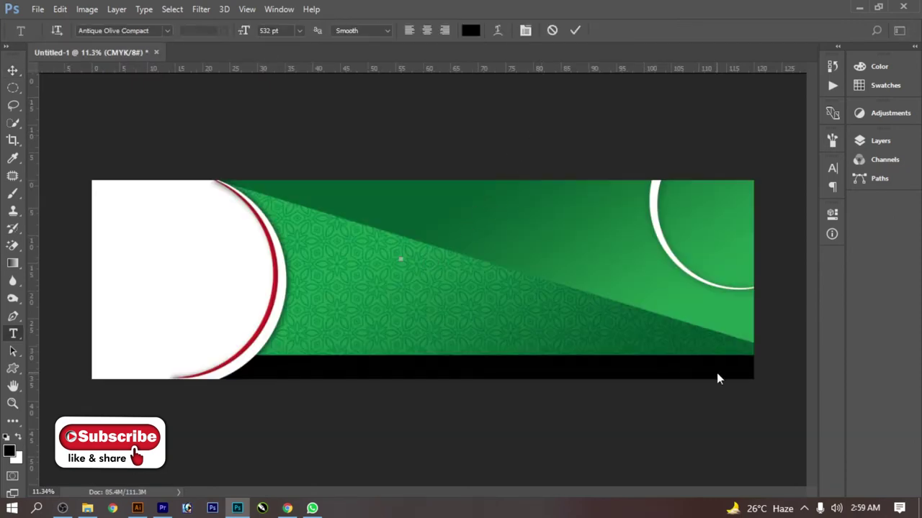
type("APNA")
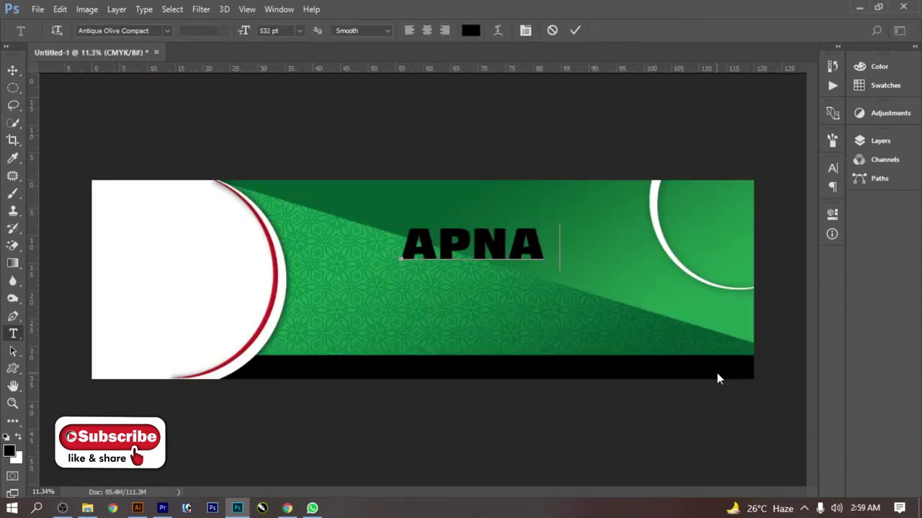
type(" DHA")
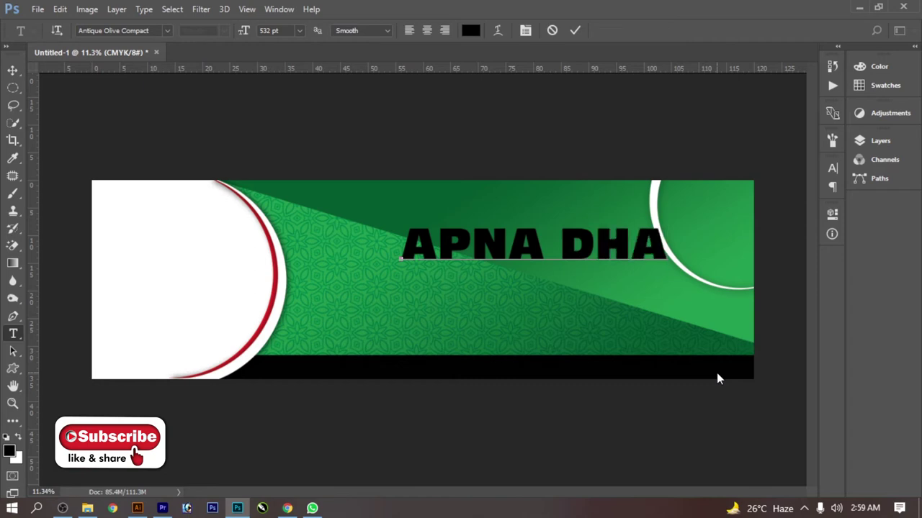
type("BA")
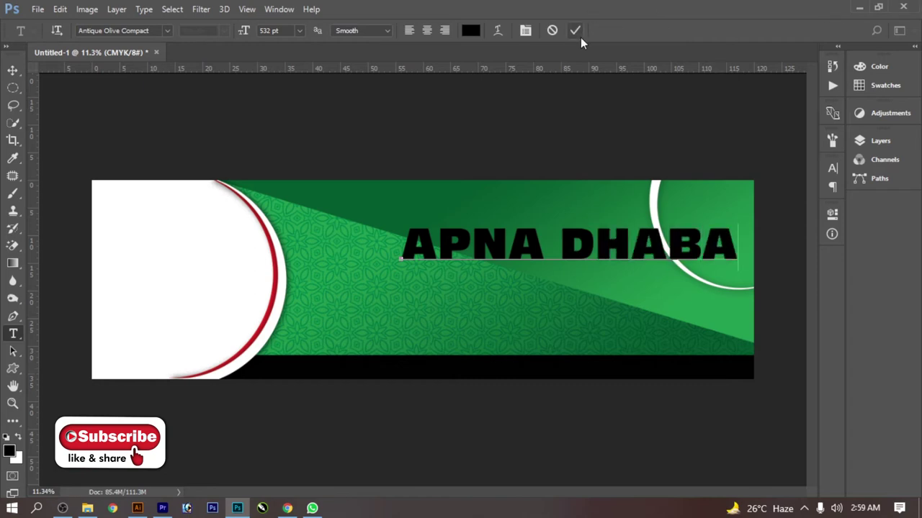
left_click(580, 38)
left_click(17, 75)
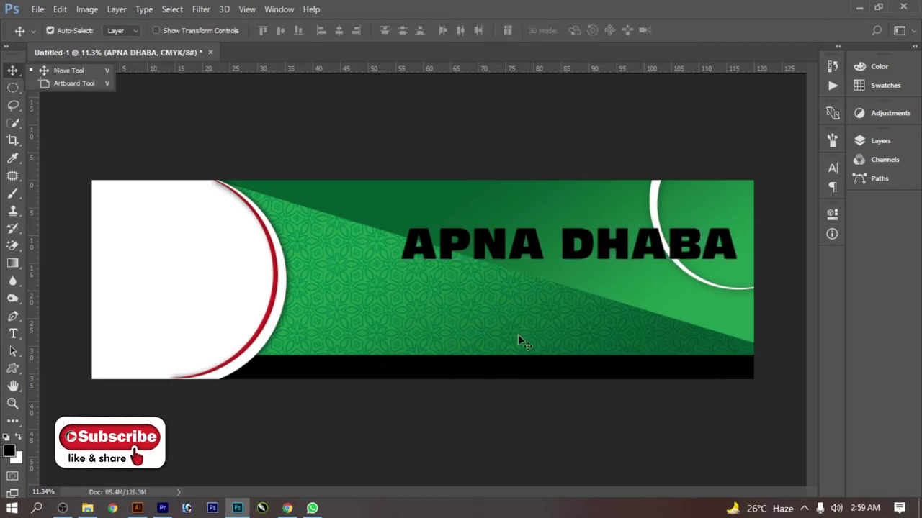
Move the APNA DHABA heading up-left and stretch it wider and taller.
left_click_drag(481, 246, 368, 218)
key("ctrl+t")
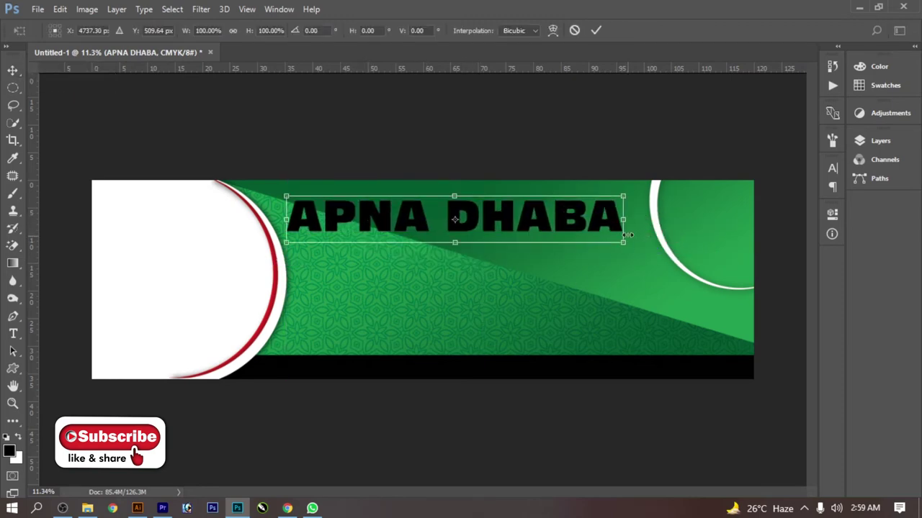
left_click_drag(625, 243, 652, 288)
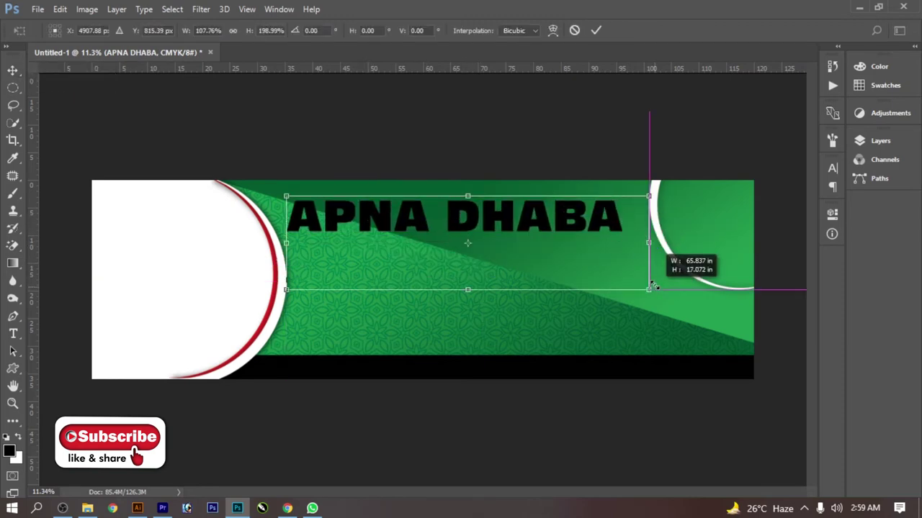
left_click(596, 30)
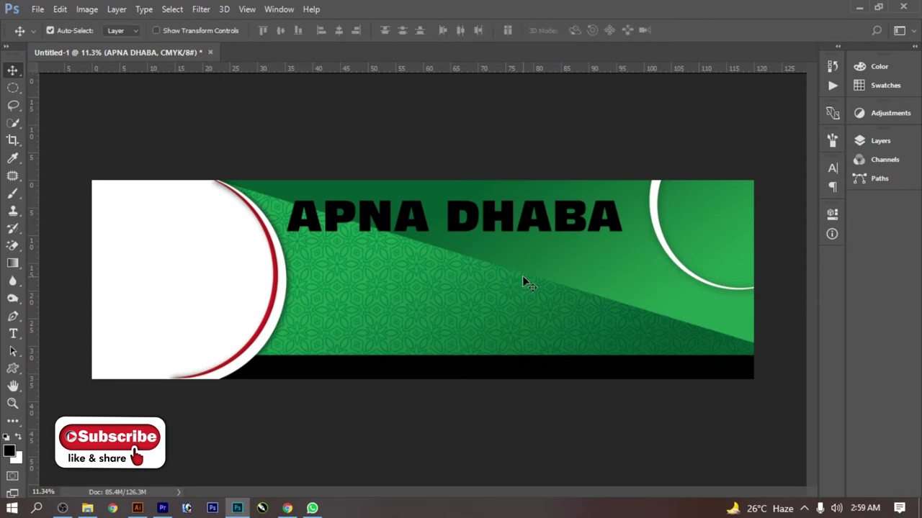
Narrow the title slightly, nudge it into its final spot, and deselect layers.
left_click_drag(521, 242, 517, 229)
key("ctrl+t")
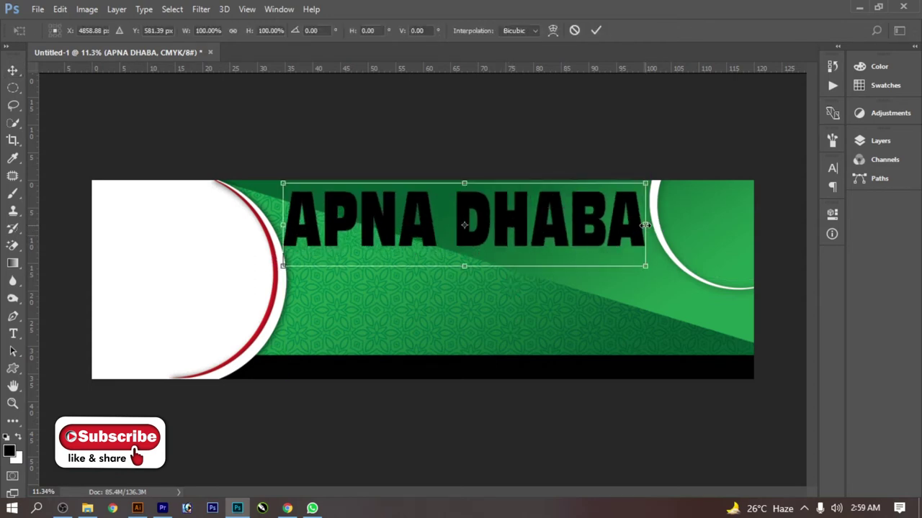
left_click_drag(645, 225, 643, 225)
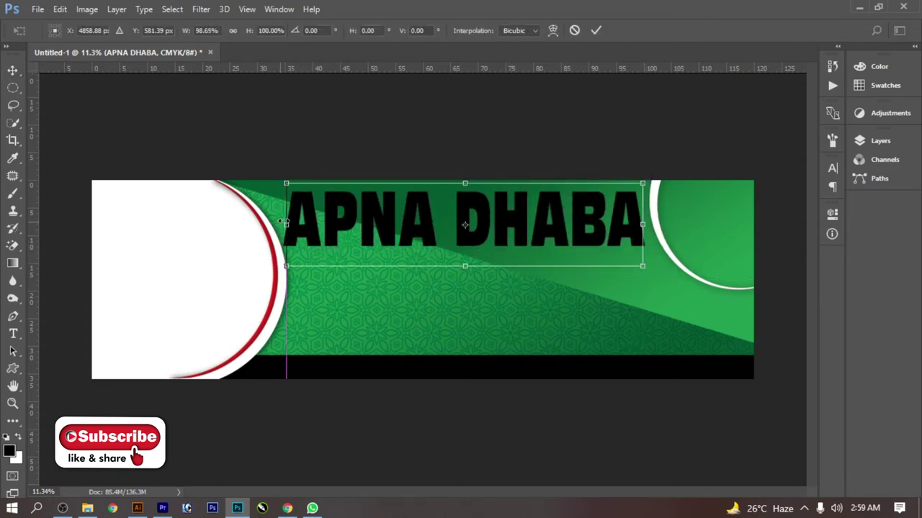
left_click_drag(282, 221, 290, 213)
left_click(600, 30)
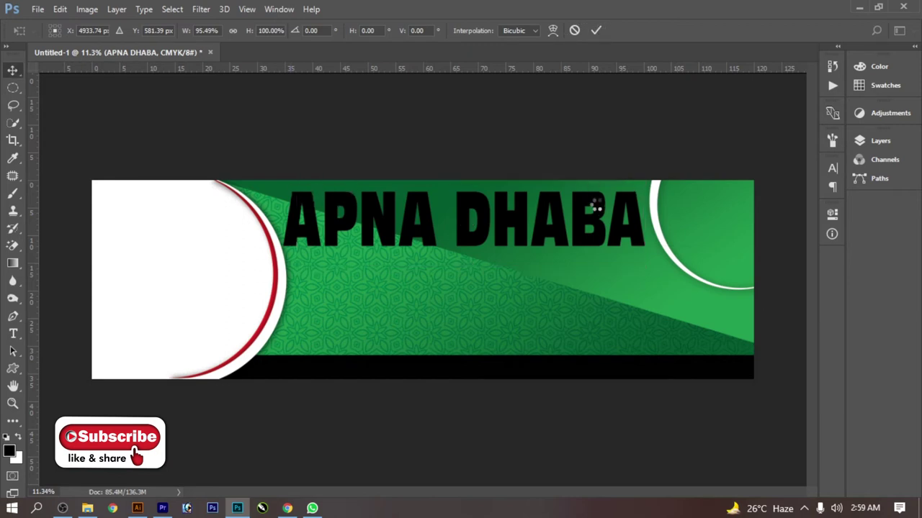
key("Escape")
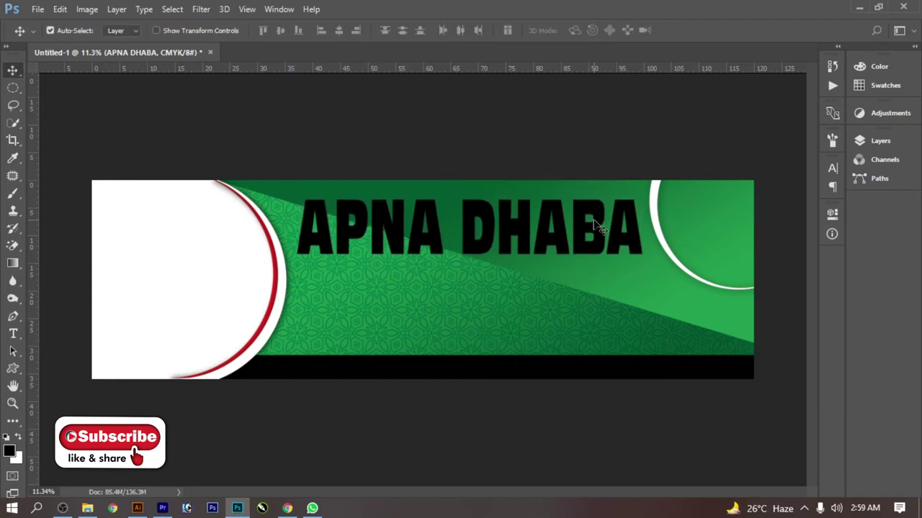
left_click(388, 103)
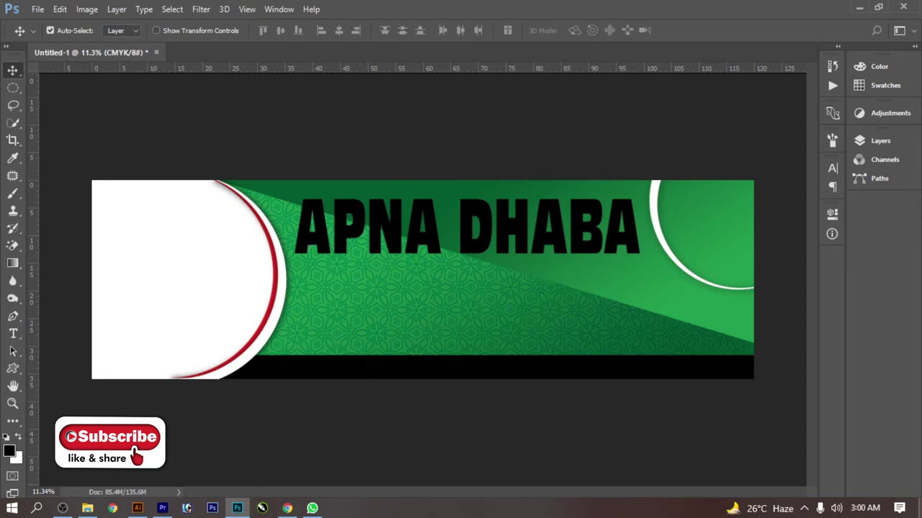
key("super+d")
Drag the biryani photo from the Fast food items folder into the banner document.
left_click(87, 508)
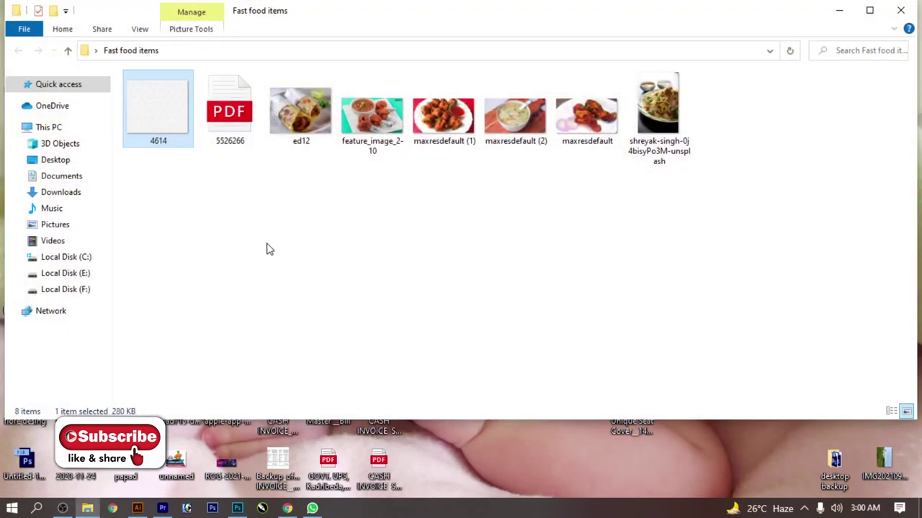
left_click(300, 112)
mouse_move(659, 108)
left_mouse_down()
mouse_move(355, 132)
mouse_move(384, 54)
left_mouse_up()
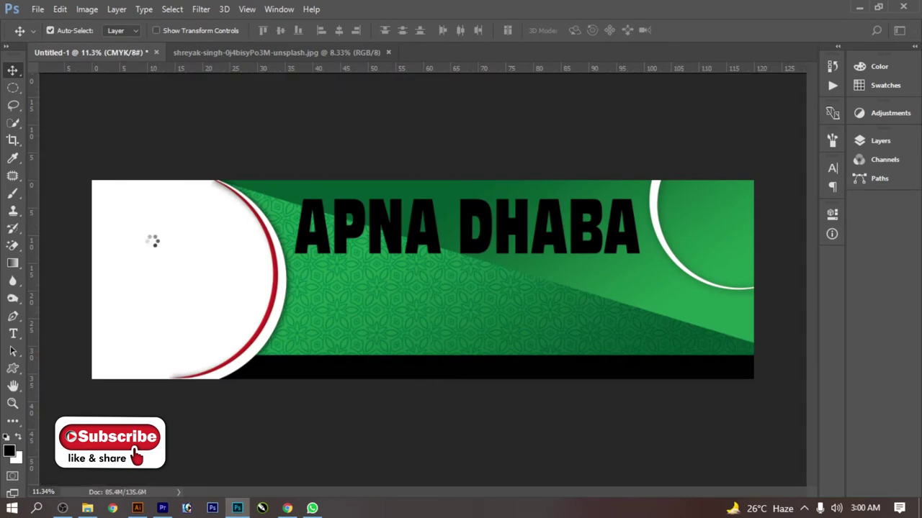
left_click_drag(328, 146, 220, 256)
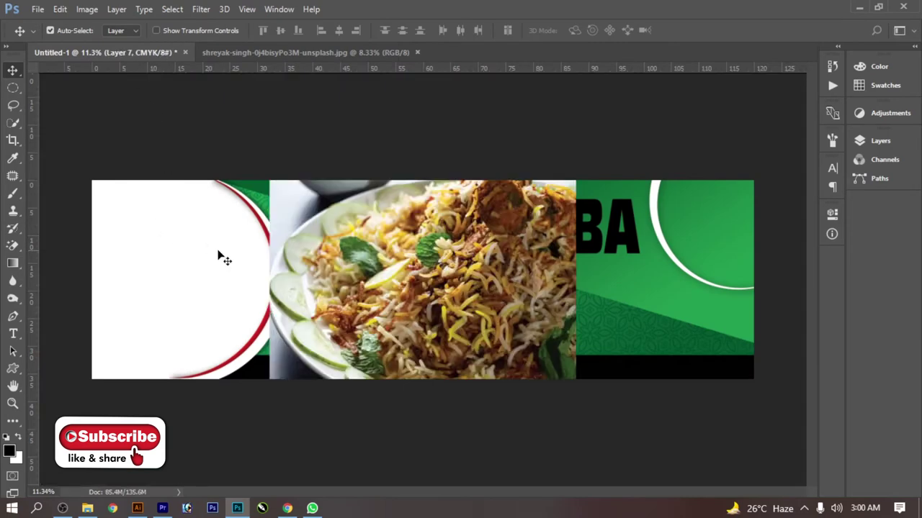
Flip the biryani photo horizontally and scale it to about 63% on the banner's left end.
key("ctrl+t")
right_click(444, 242)
left_click(490, 444)
left_click_drag(536, 189, 473, 230)
left_click_drag(514, 83, 437, 200)
mouse_move(391, 263)
left_mouse_down()
mouse_move(173, 283)
mouse_move(185, 283)
left_mouse_up()
left_click_drag(243, 167, 288, 115)
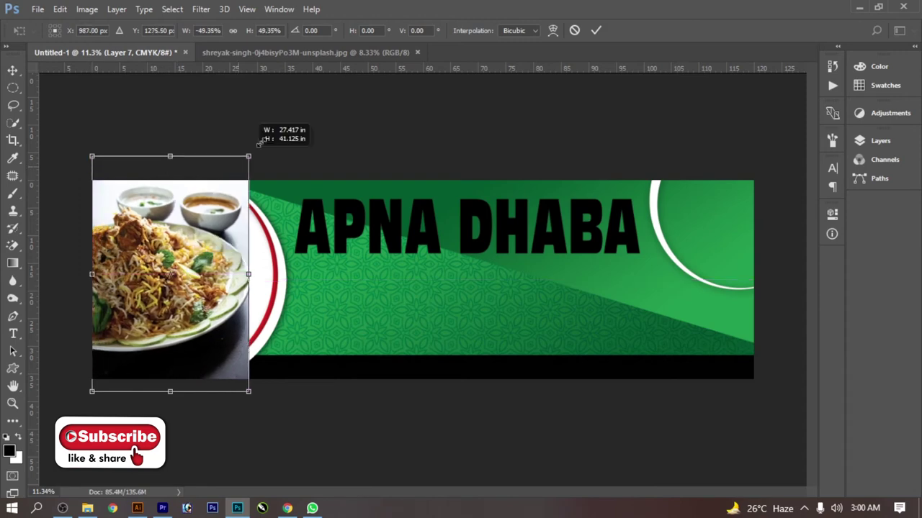
left_click_drag(231, 213, 232, 248)
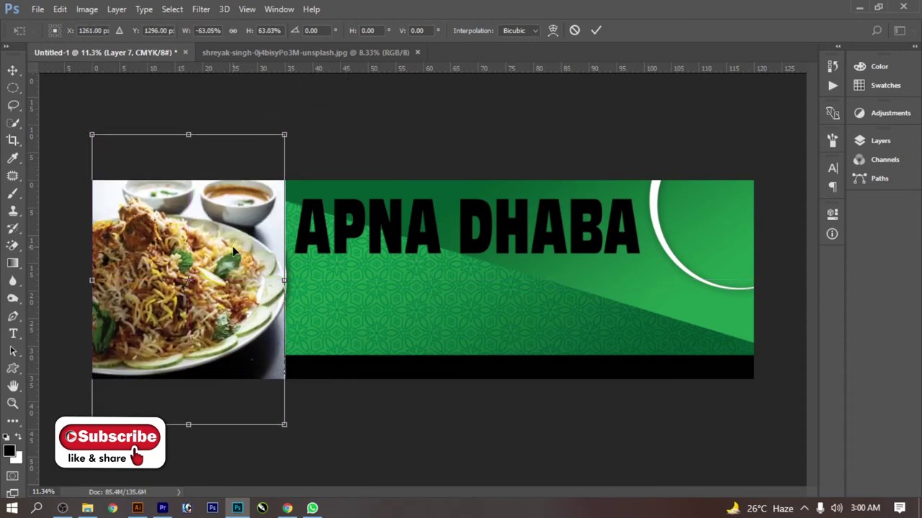
key("Return")
Move the biryani photo layer down to just above Background so the white circle frames it.
left_click(874, 141)
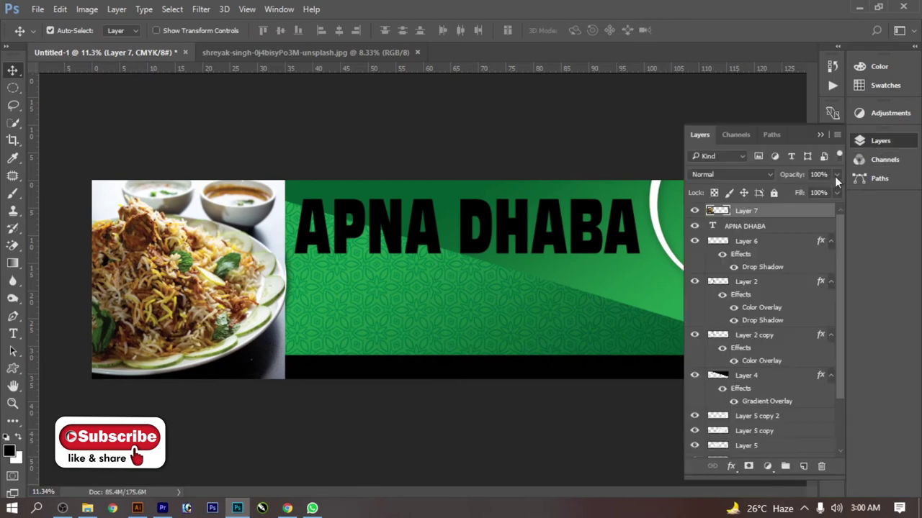
left_click_drag(731, 213, 739, 401)
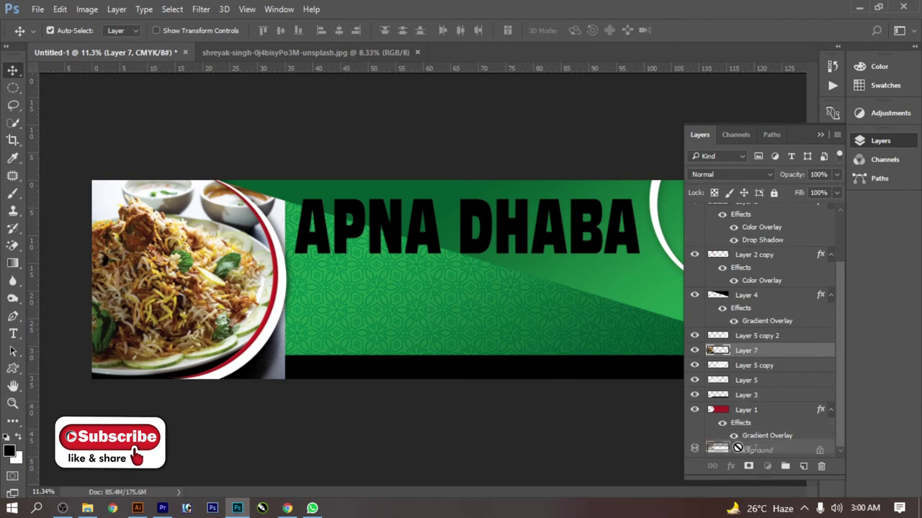
left_click_drag(738, 352, 732, 442)
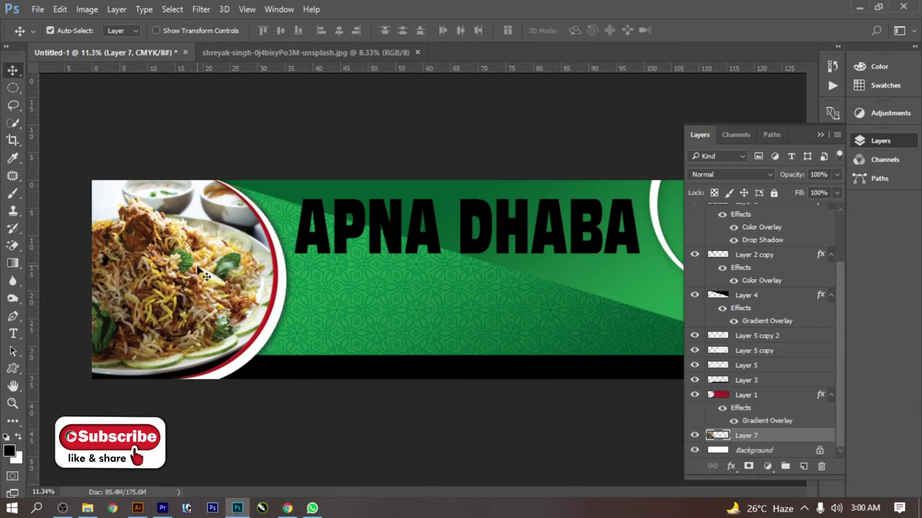
Try a Hue/Saturation boost on the biryani photo, then cancel it.
left_click(87, 9)
mouse_move(107, 42)
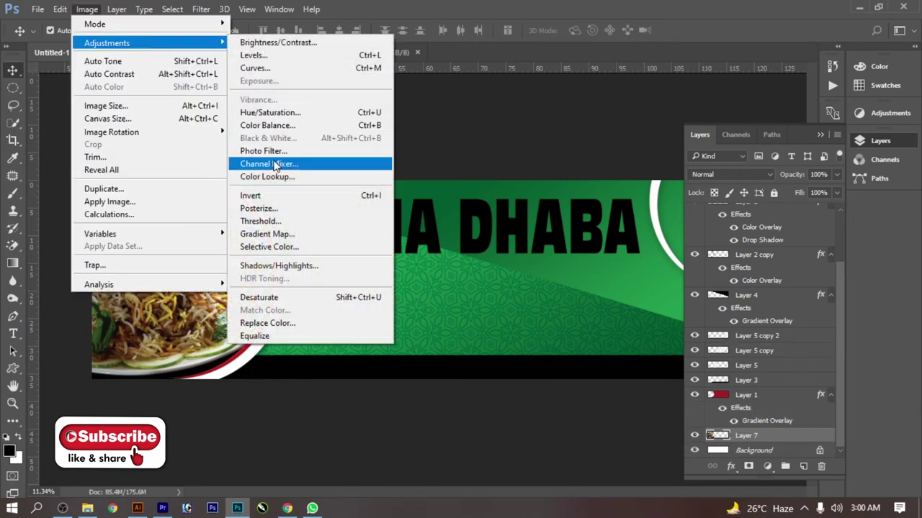
left_click(279, 113)
left_click_drag(623, 231, 651, 235)
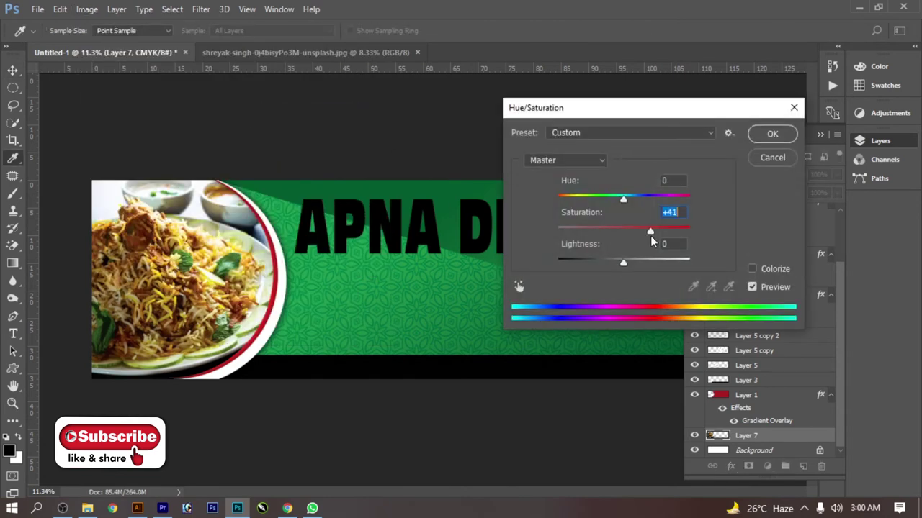
key("Escape")
Select and zoom in on the APNA DHABA title, then close the biryani source document.
left_click(698, 136)
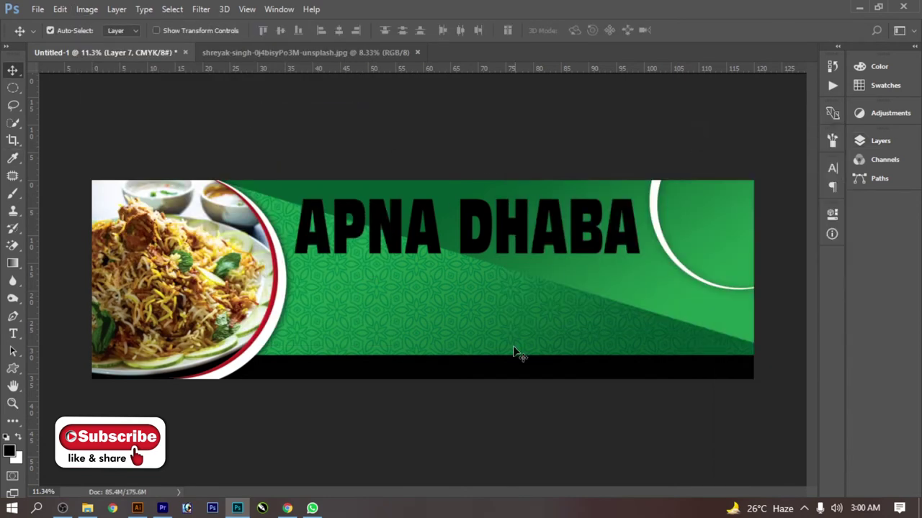
left_click(471, 222, "ctrl")
left_click(486, 221)
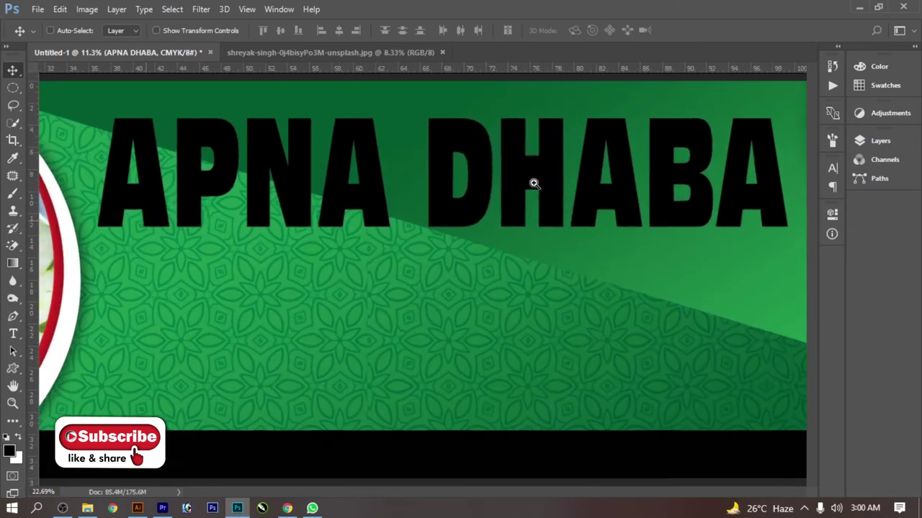
left_click_drag(532, 180, 377, 195)
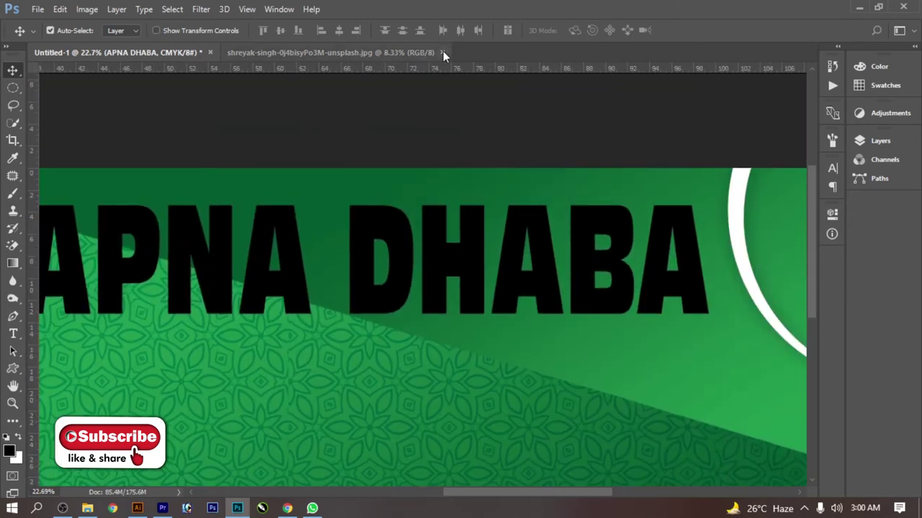
left_click(442, 53)
Import the chef clipart PDF (5526266.pdf) from the Fast food items folder.
right_click(463, 253)
left_click(487, 265)
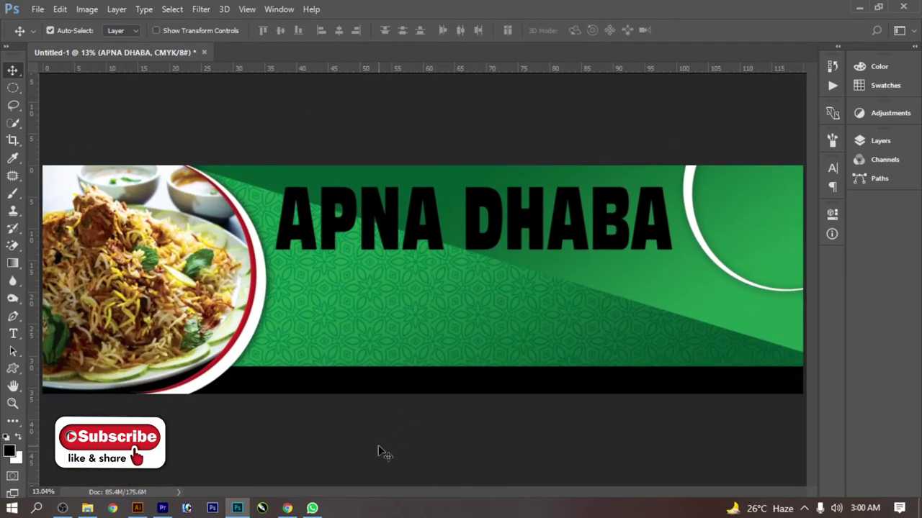
left_click(87, 508)
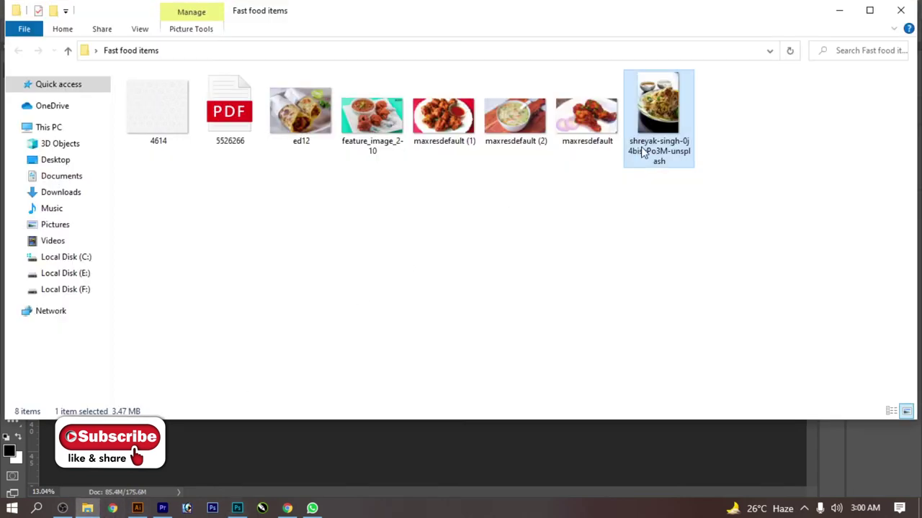
mouse_move(230, 115)
left_mouse_down()
mouse_move(216, 502)
mouse_move(399, 66)
left_mouse_up()
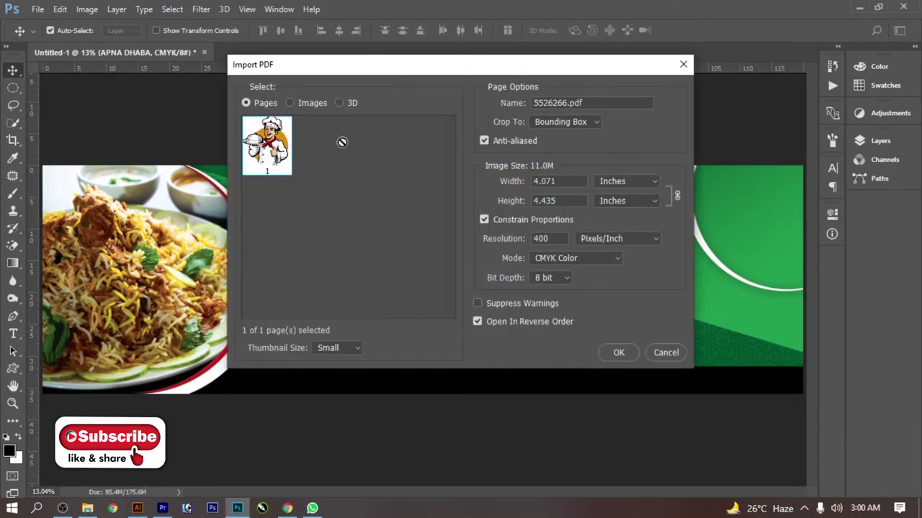
left_click(618, 353)
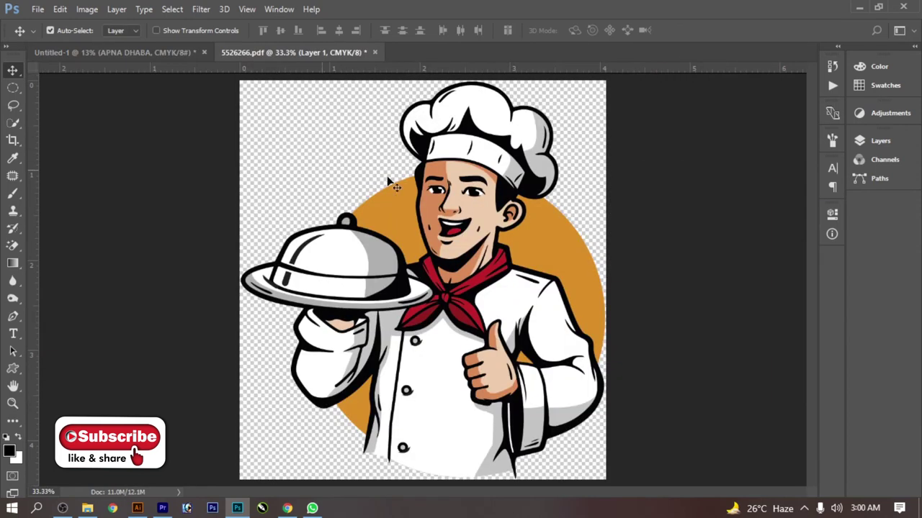
Place the chef clipart on the banner, scaled to about 66% inside the right white circle.
mouse_move(450, 207)
left_mouse_down()
mouse_move(191, 50)
mouse_move(488, 337)
mouse_move(511, 266)
left_mouse_up()
key("ctrl+t")
left_click_drag(581, 252, 774, 248)
mouse_move(709, 262)
left_mouse_down()
mouse_move(697, 285)
mouse_move(708, 280)
left_mouse_up()
Commit the chef's placement and give the APNA DHABA title a red colour overlay.
key("Return")
left_click(116, 9)
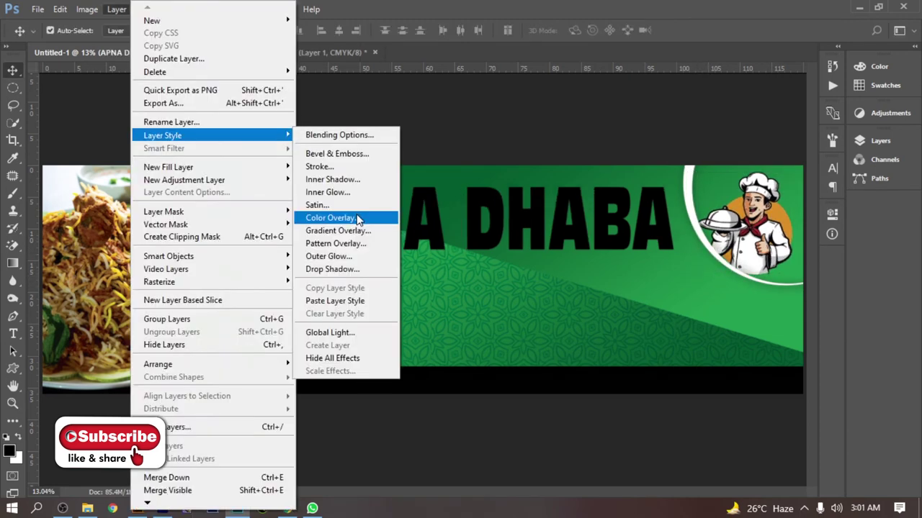
left_click(410, 205)
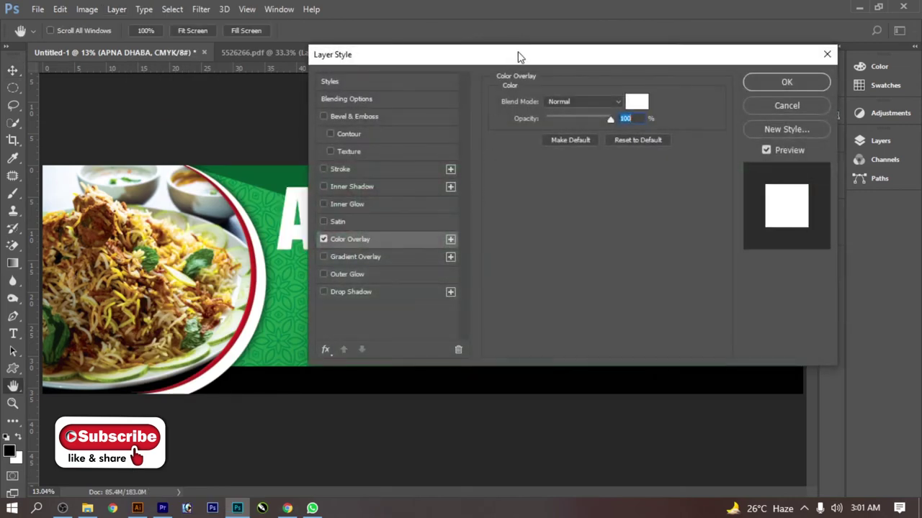
left_click_drag(516, 56, 644, 101)
left_click(757, 146)
left_click(734, 137)
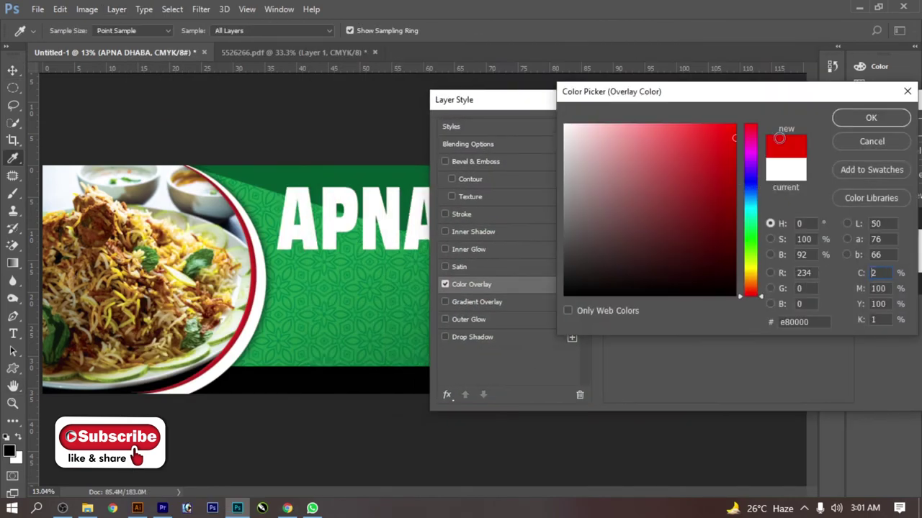
key("h")
key("Return")
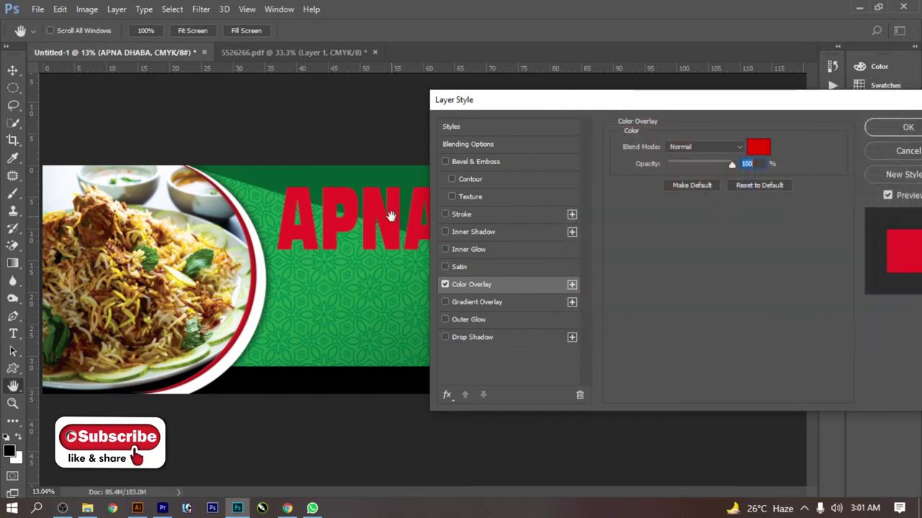
right_click(392, 217)
left_click(412, 247)
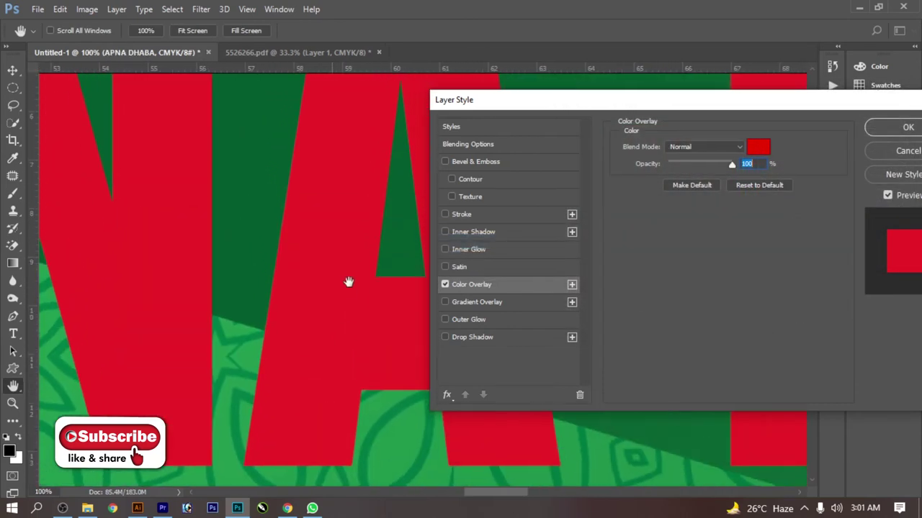
Add an 18 px white stroke and a bevel with depth 1000, size 18, shadow opacity 43.
left_click(475, 214)
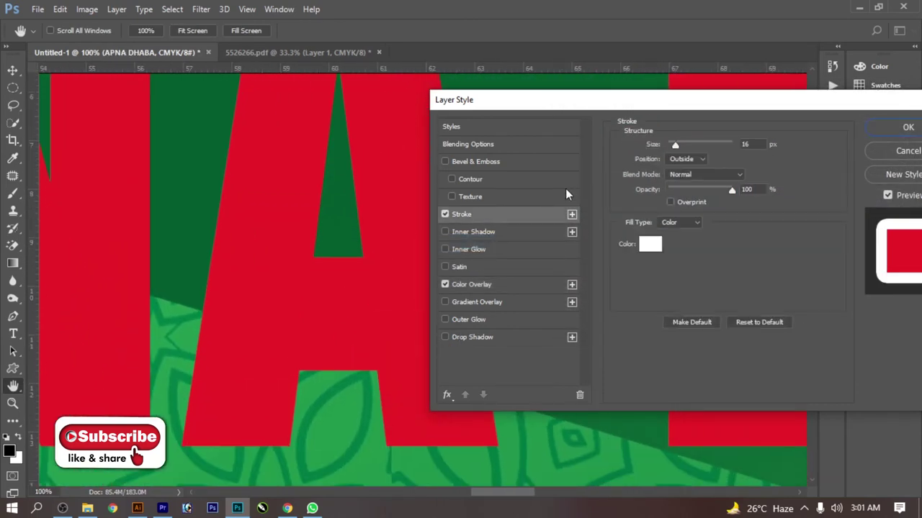
key("Up")
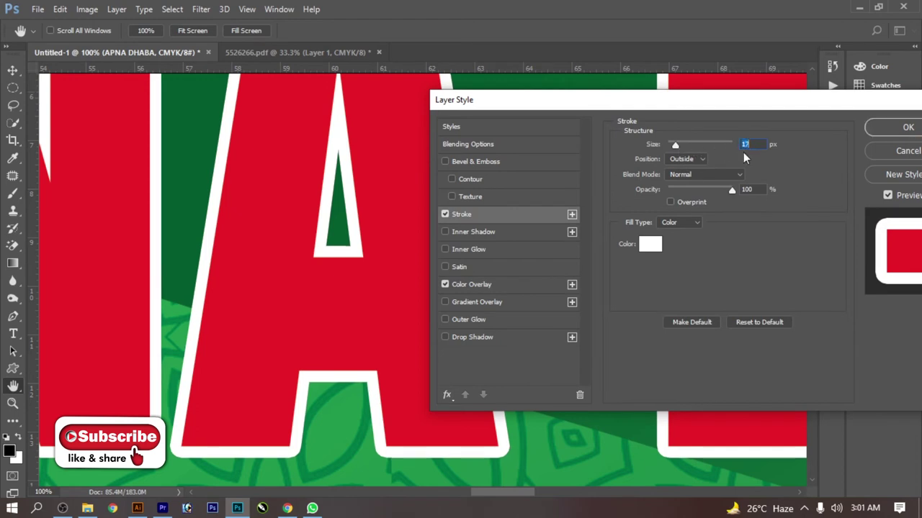
key("Up")
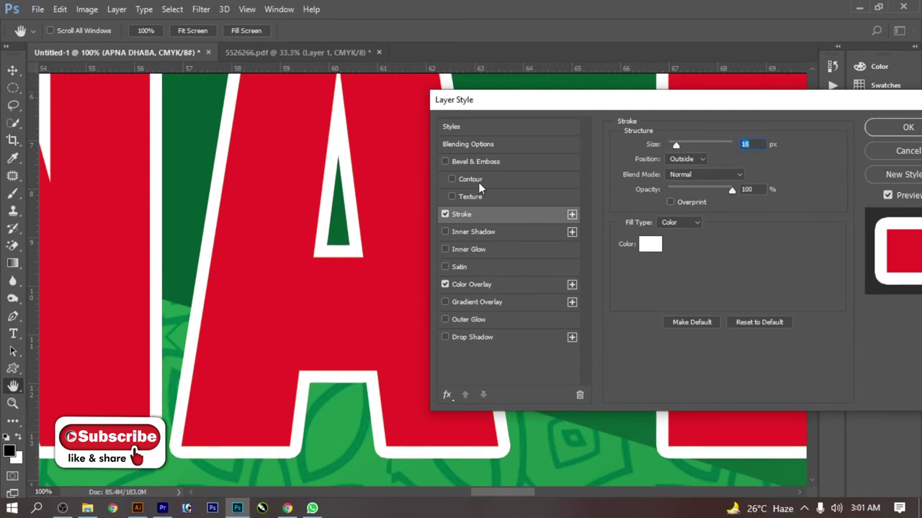
left_click(486, 163)
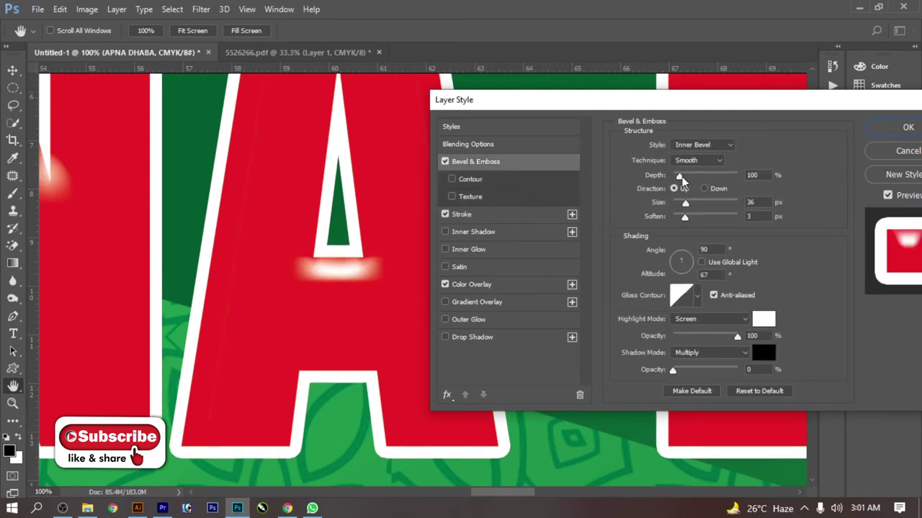
left_click_drag(681, 178, 742, 177)
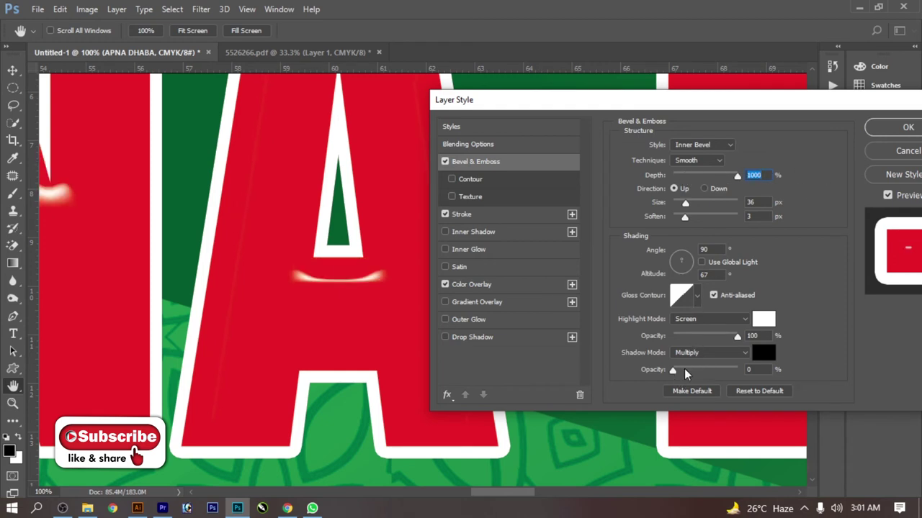
left_click_drag(684, 373, 702, 374)
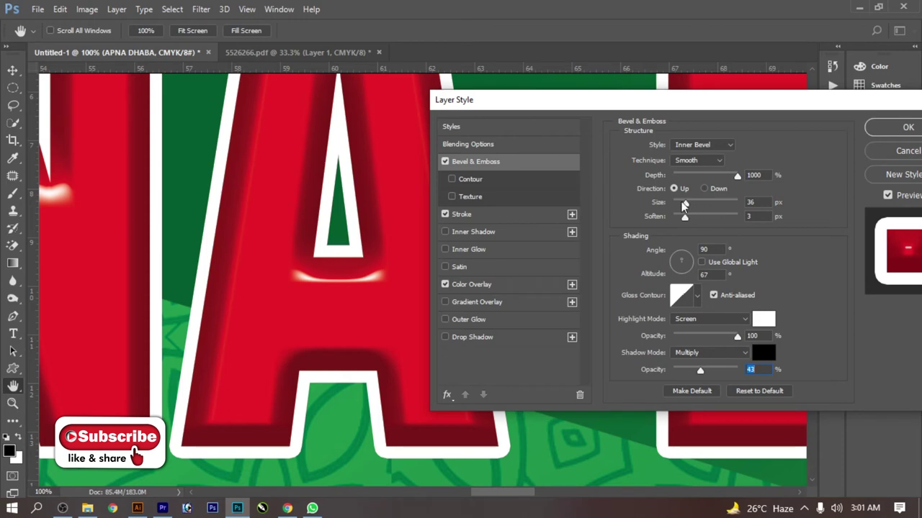
left_click_drag(682, 204, 643, 215)
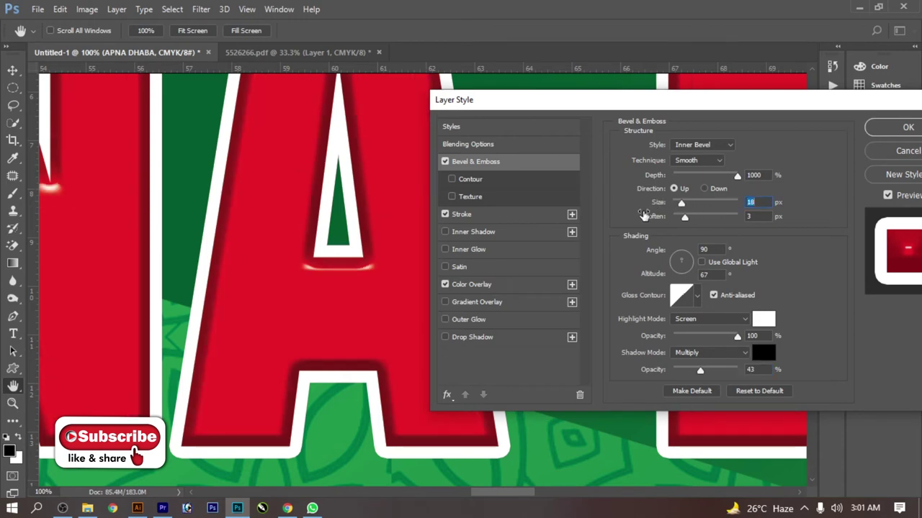
Add a drop shadow with opacity 57, distance 0, spread 59, size 59, and apply the styles.
left_click(497, 337)
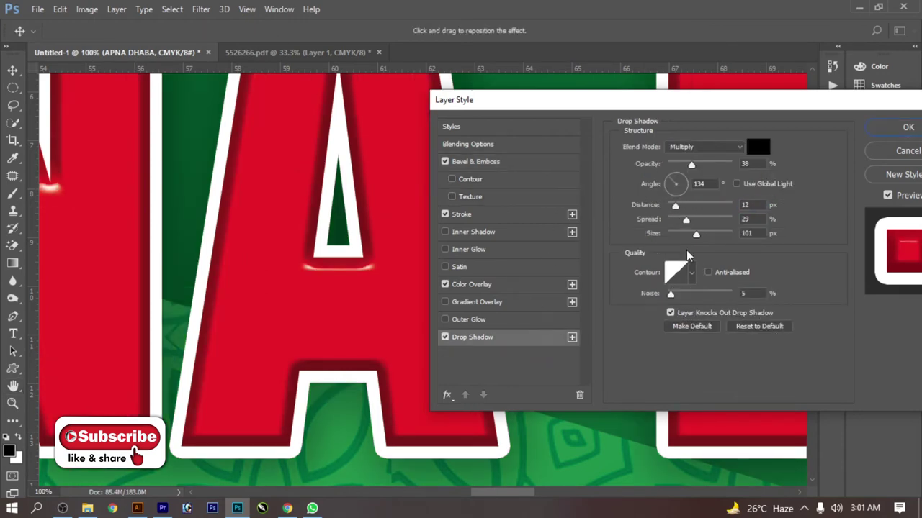
mouse_move(674, 206)
left_mouse_down()
mouse_move(641, 216)
mouse_move(706, 220)
left_mouse_up()
left_click_drag(691, 164, 710, 167)
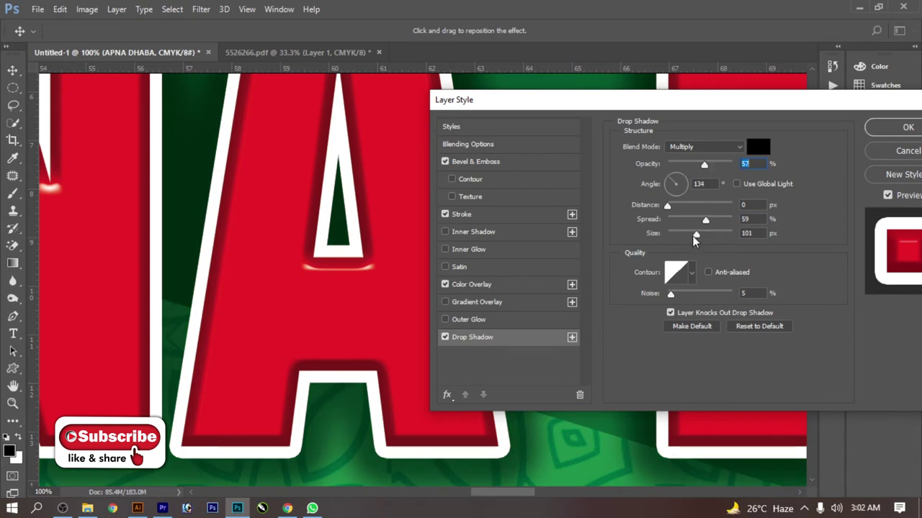
left_click_drag(695, 236, 687, 236)
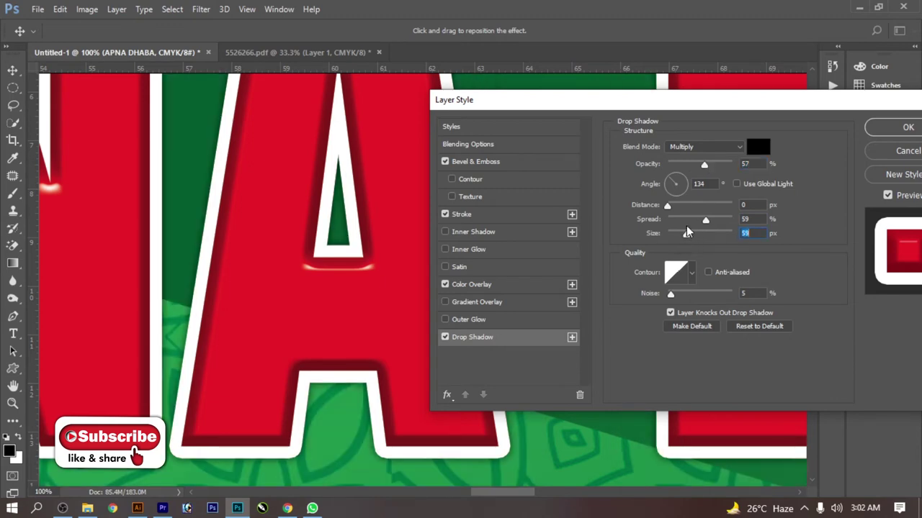
left_click(866, 142)
right_click(477, 240)
Type the contact line 'cELL :00000' below the APNA DHABA title.
left_click(519, 249)
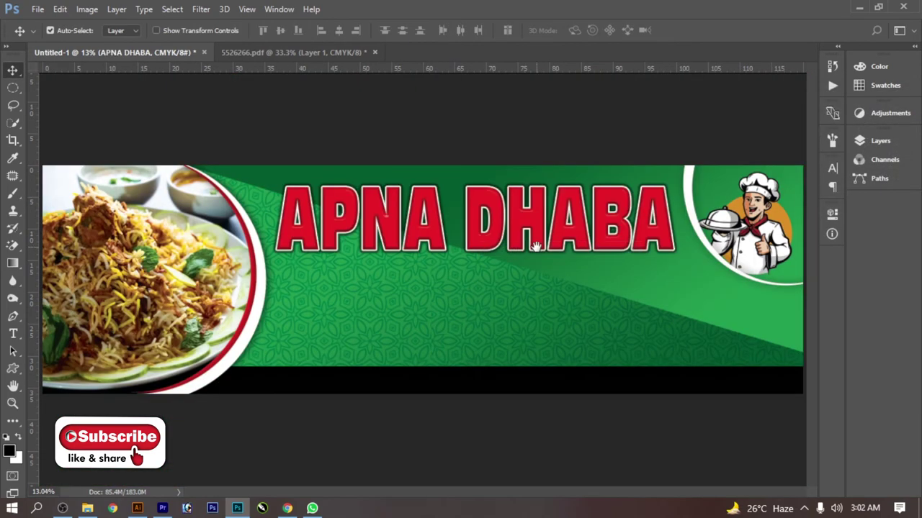
key("ctrl+0")
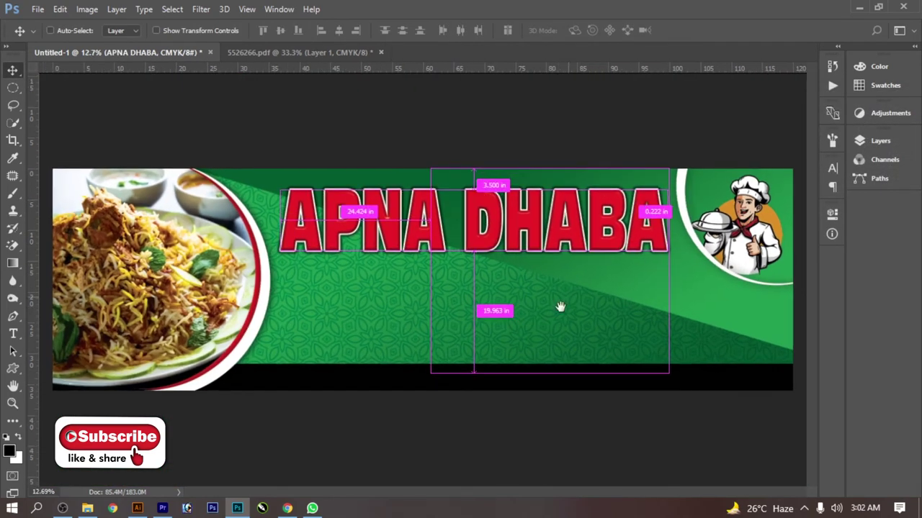
key("t")
left_click(444, 326)
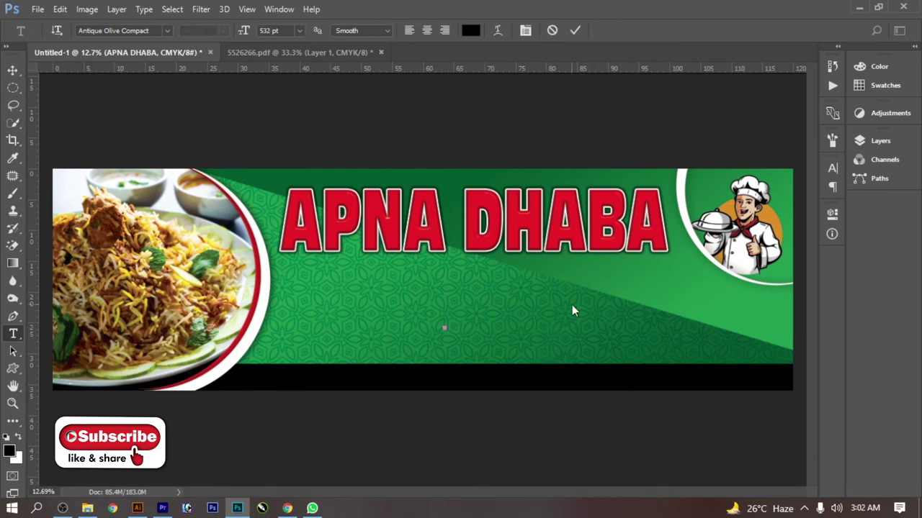
type("cELL :")
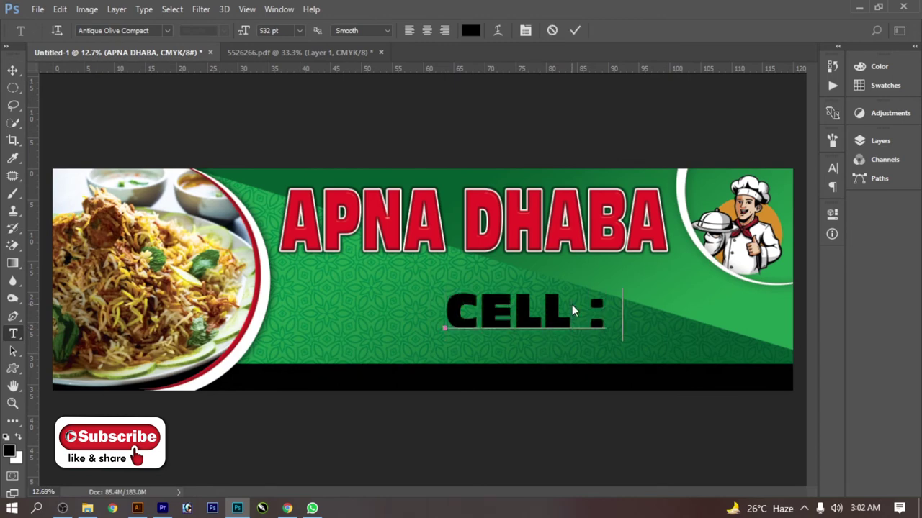
type("0000")
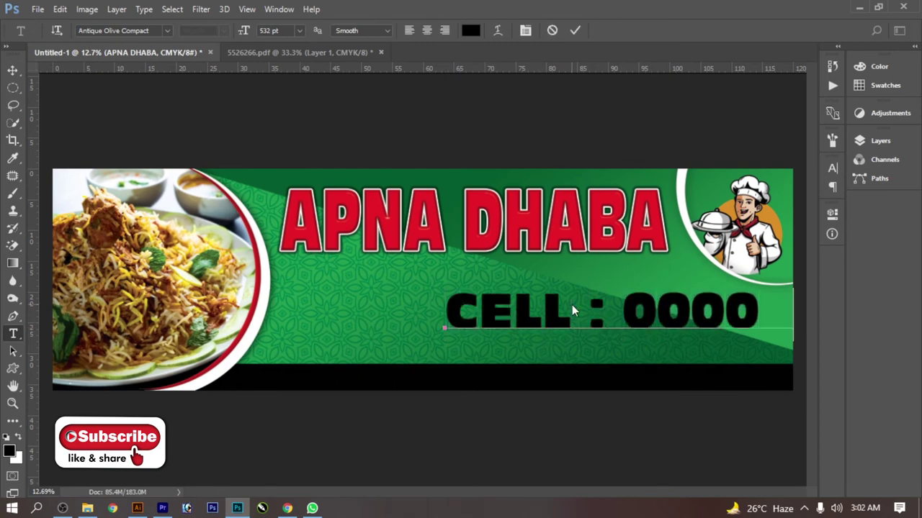
type("0")
Set the contact text font to Arial Bold.
key("ctrl+a")
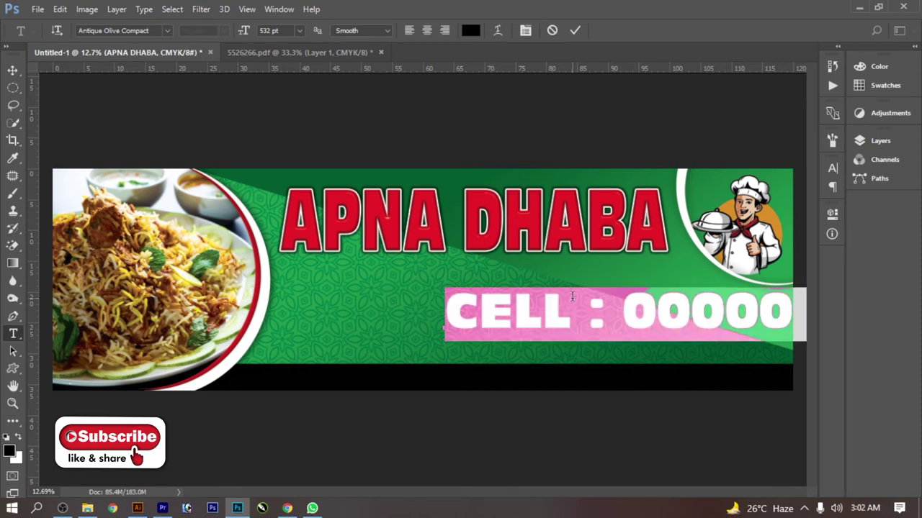
left_click(147, 30)
type("a")
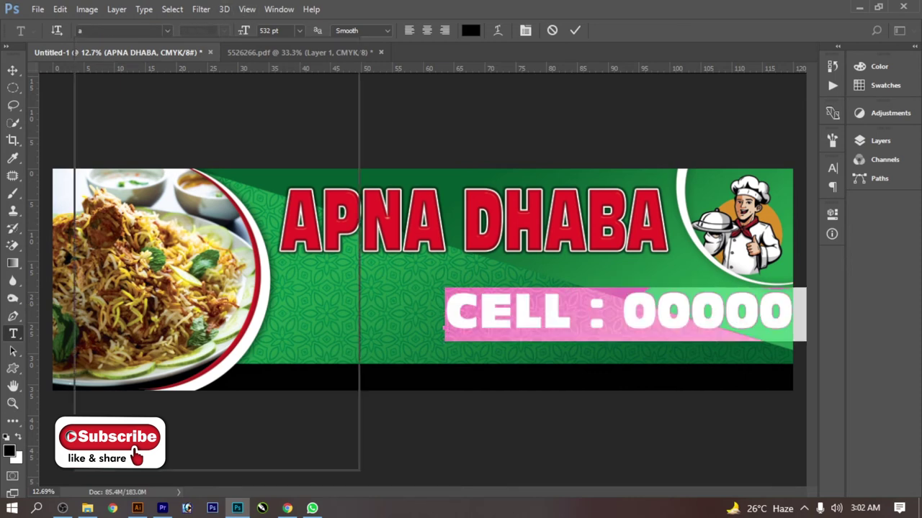
type("rial")
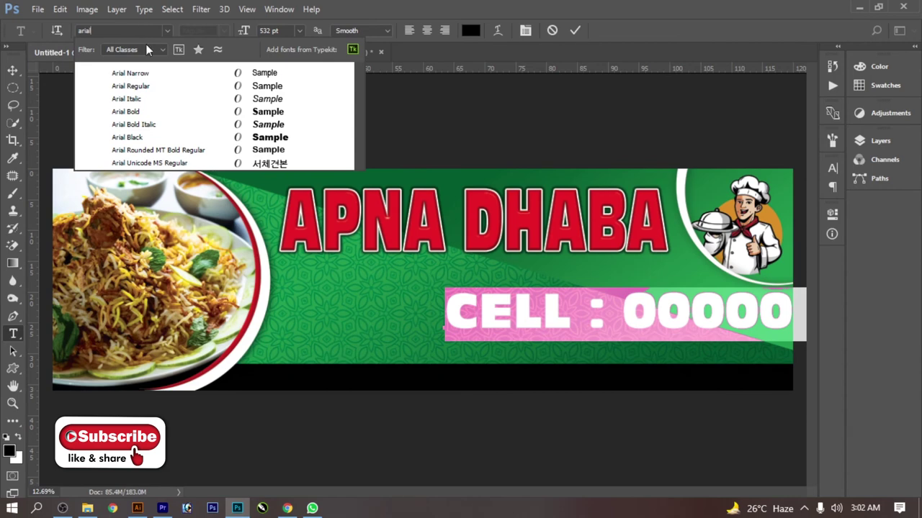
left_click(254, 86)
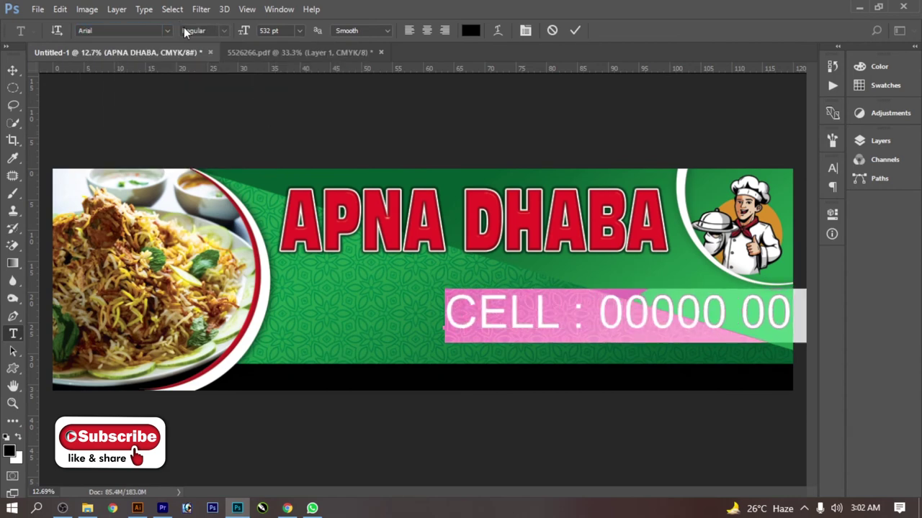
left_click(220, 31)
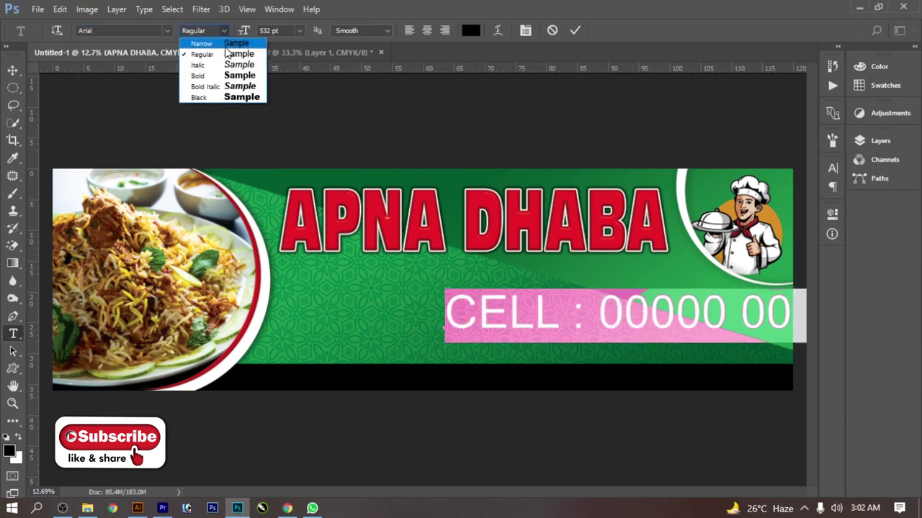
left_click(221, 75)
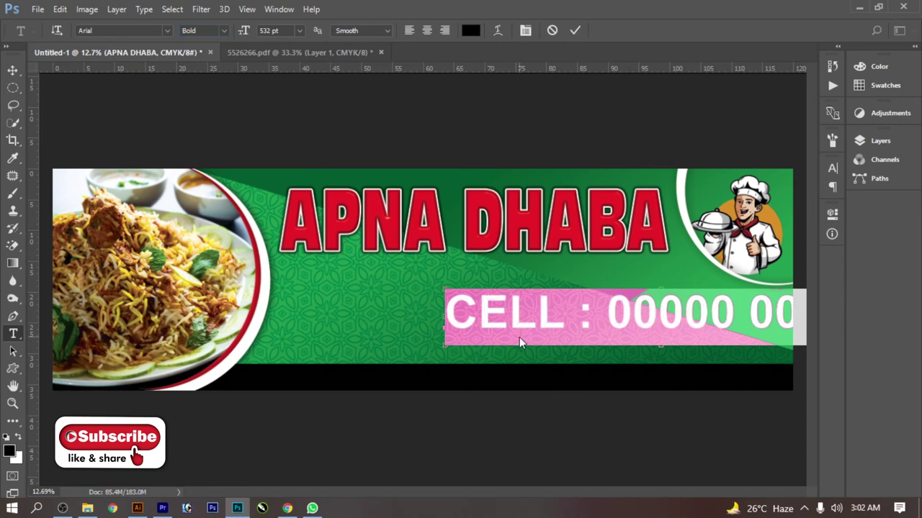
Turn off All Caps, reduce the contact text's font size, and commit it.
left_click(524, 30)
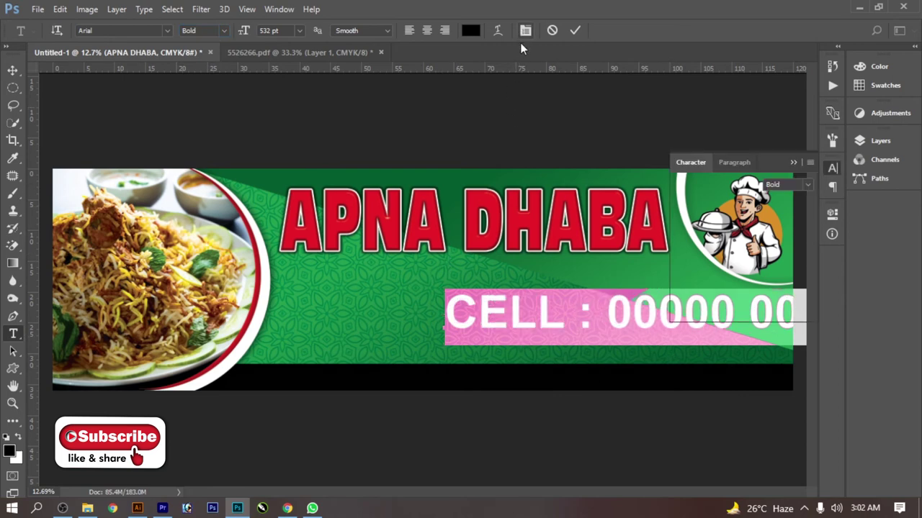
left_click(718, 271)
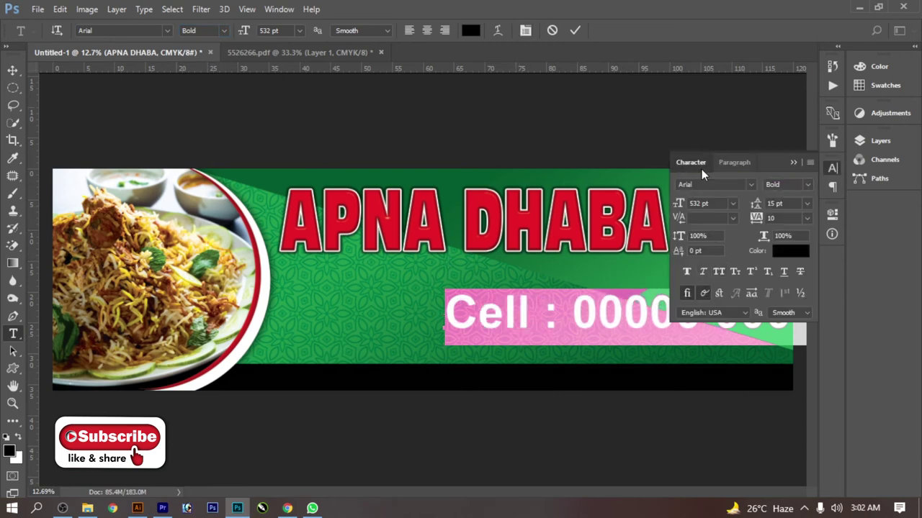
left_click(702, 170)
left_click_drag(245, 29, 48, 135)
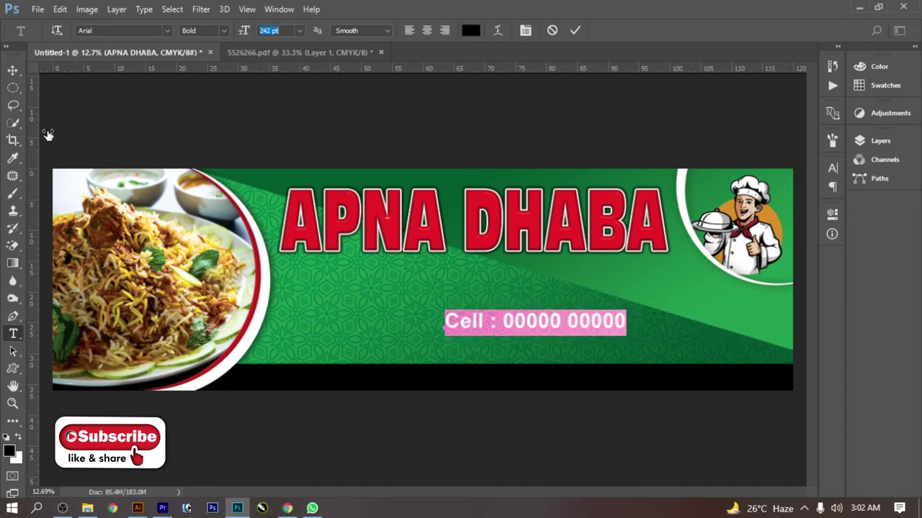
left_click(574, 32)
Make the contact line white, move it onto the bottom black bar, and scale it down slightly.
key("v")
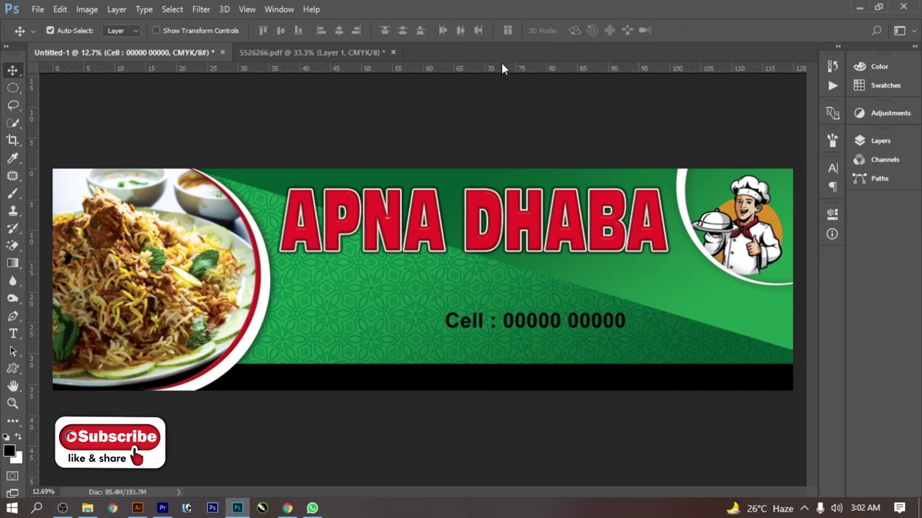
key("ctrl+BackSpace")
left_click_drag(532, 320, 394, 387)
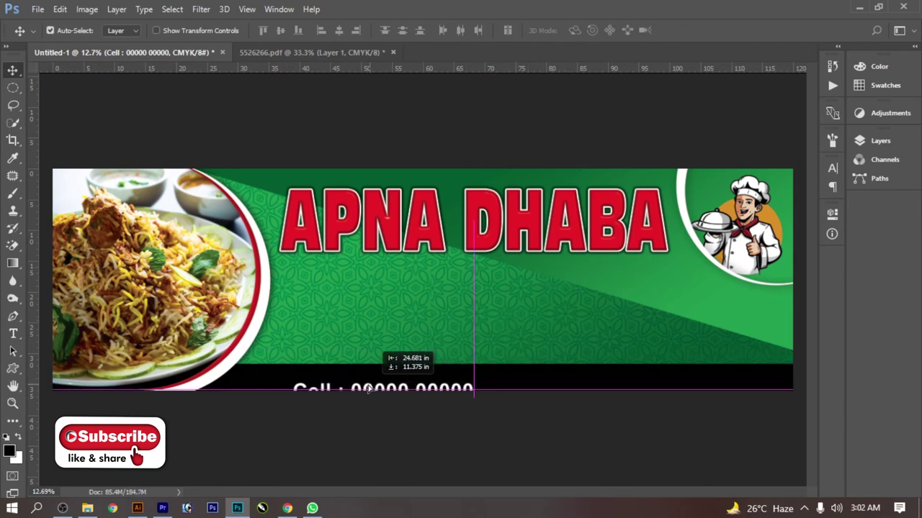
key("ctrl+t")
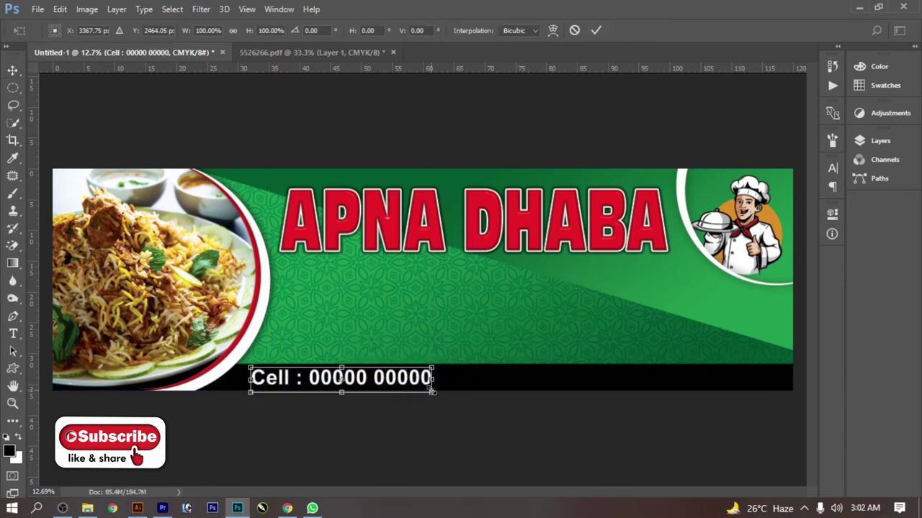
left_click_drag(432, 389, 427, 393)
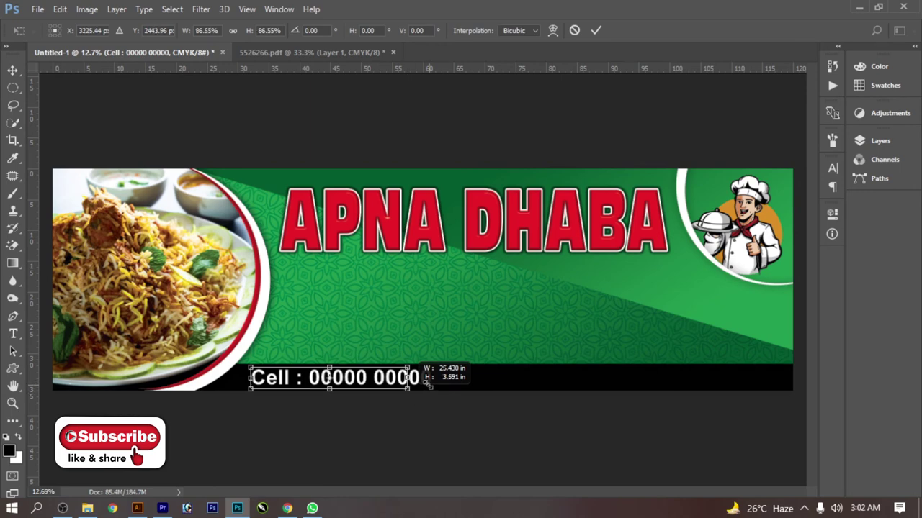
key("Return")
key("Return")
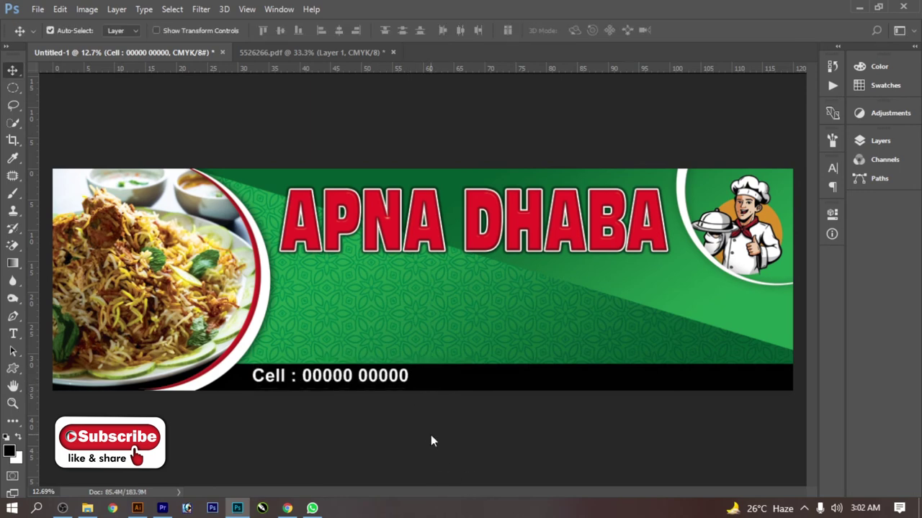
Duplicate the contact line to the bar's right end and retype it as the Main Road, Chatiguda address.
left_click_drag(444, 385, 764, 384)
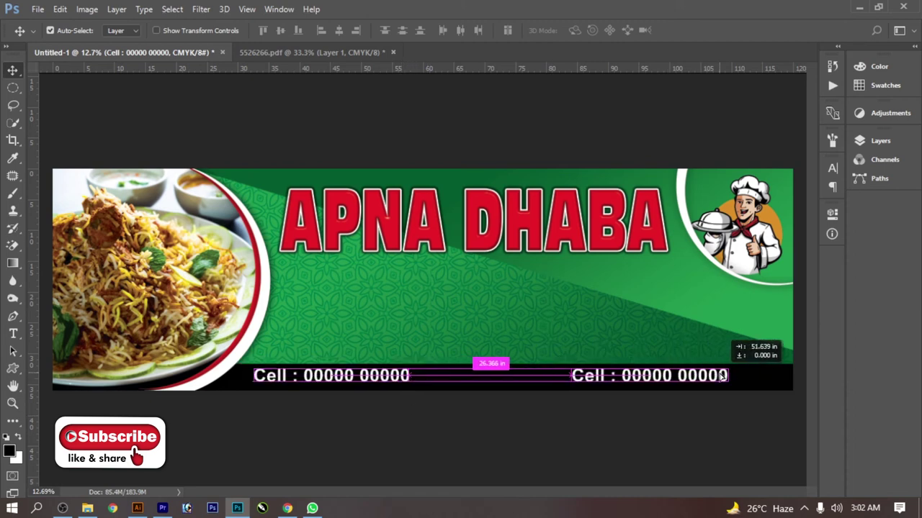
left_click(13, 335)
left_click(584, 376)
key("ctrl+a")
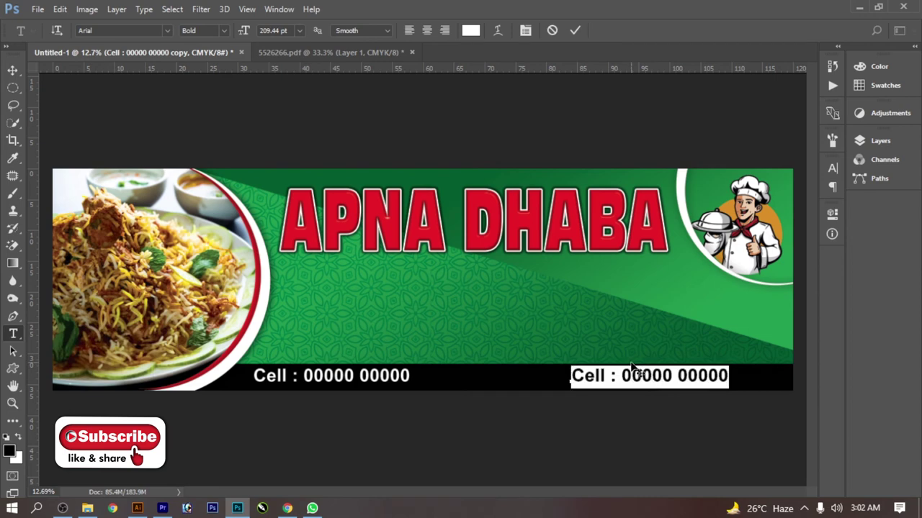
type("Main Road,")
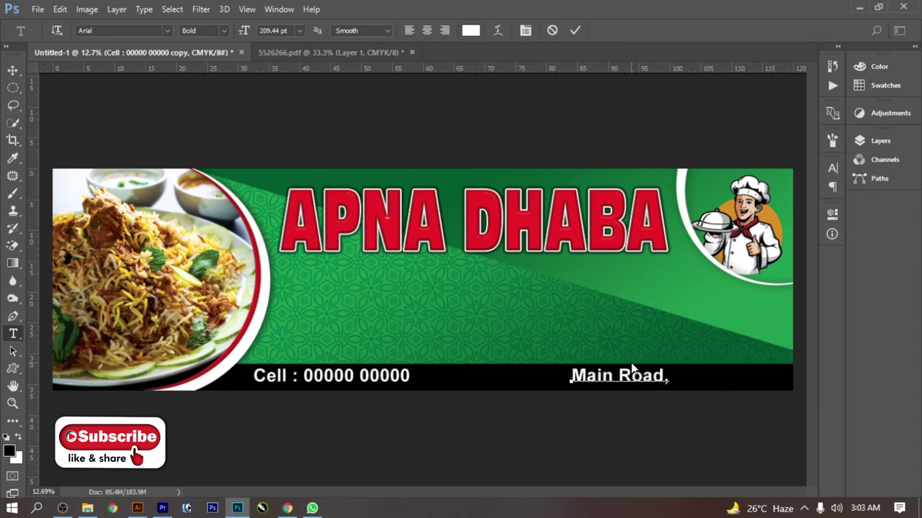
type(" Chatiguda")
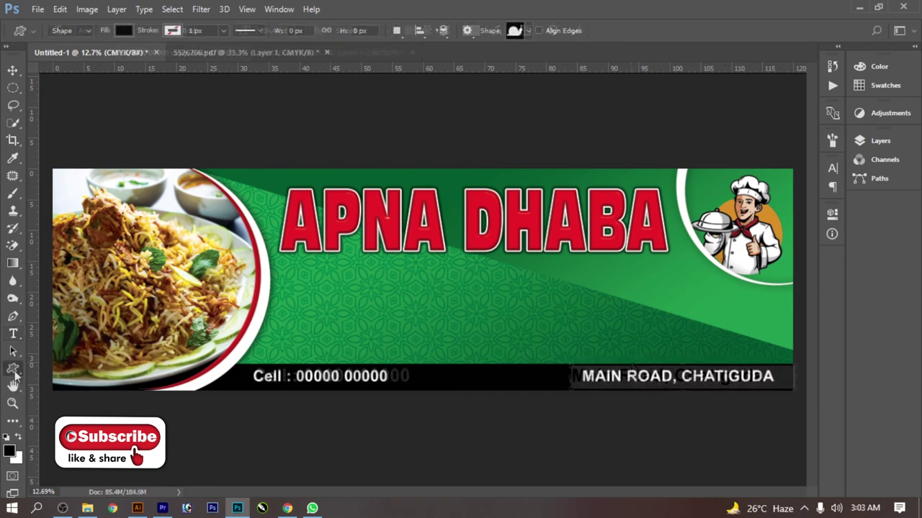
Choose the Custom Shape tool with the ornate oval frame preset.
right_click(15, 372)
left_click(47, 366)
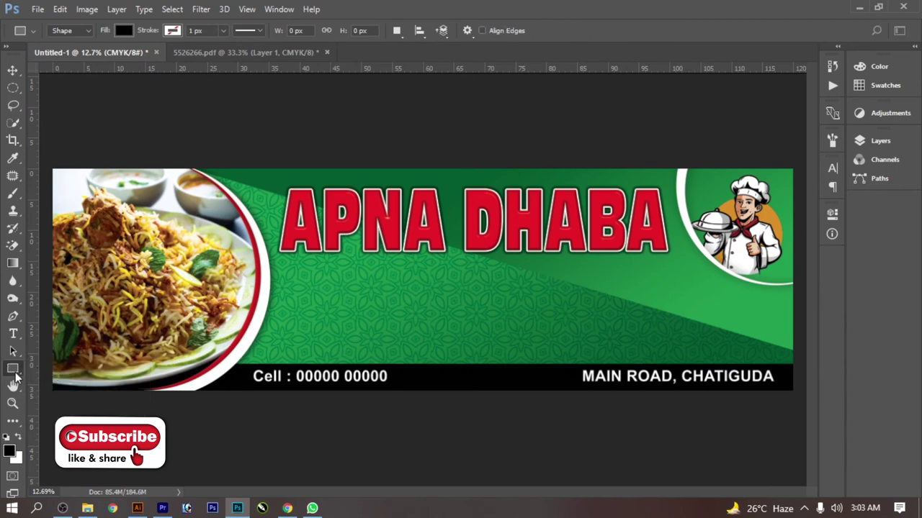
right_click(15, 372)
left_click(50, 432)
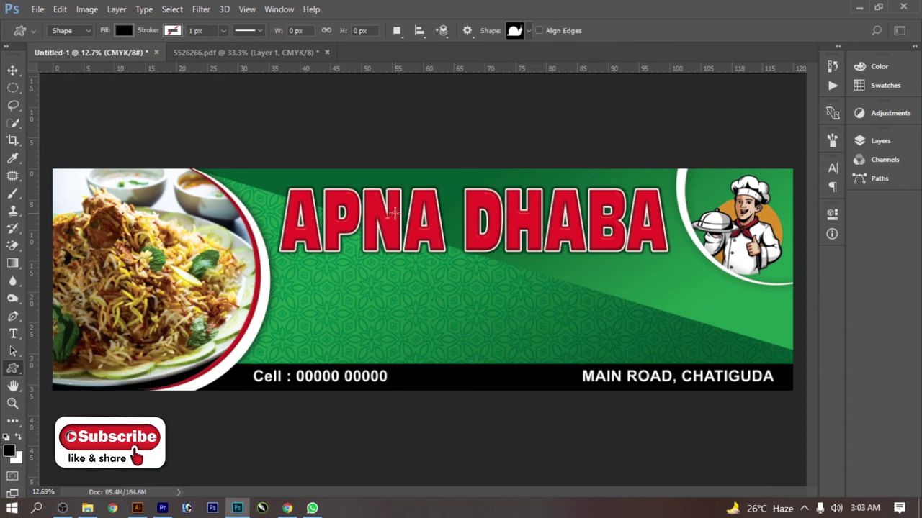
right_click(395, 212)
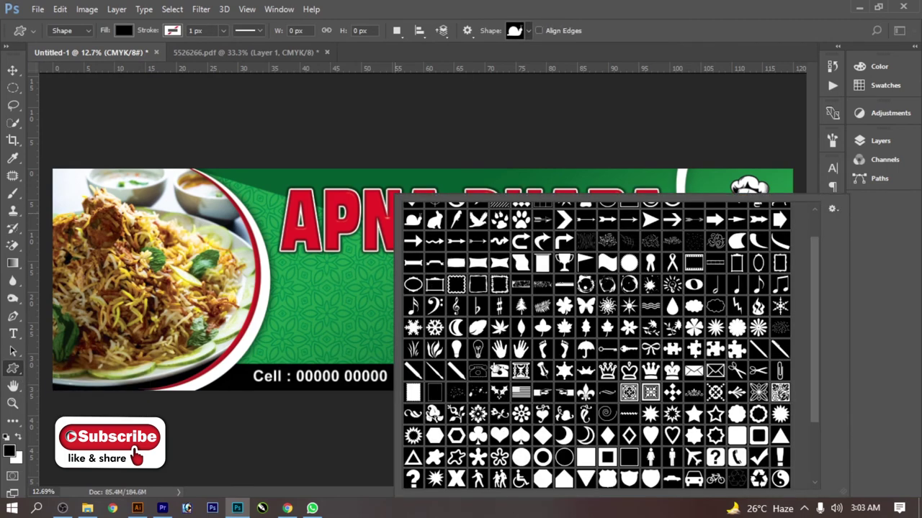
left_click(411, 284)
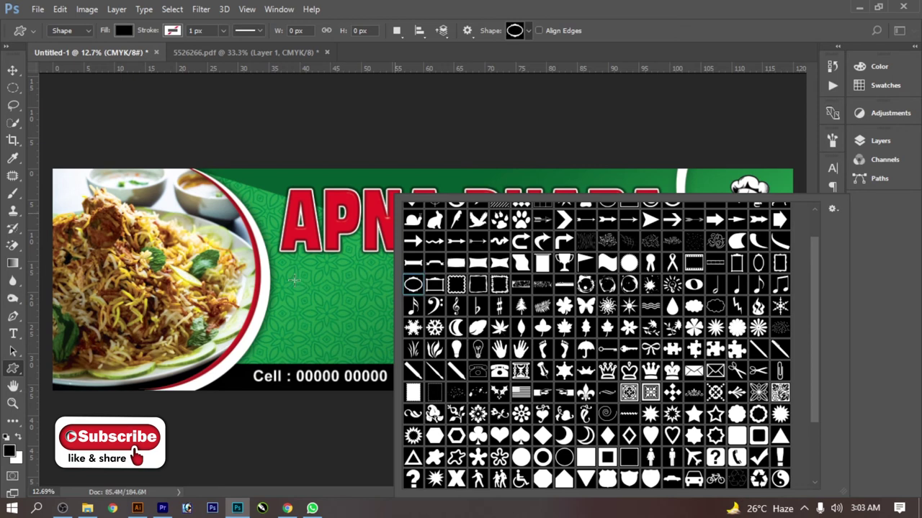
Draw the black ornate oval frame (Shape 1) on the green area below the title.
left_click_drag(293, 279, 375, 377)
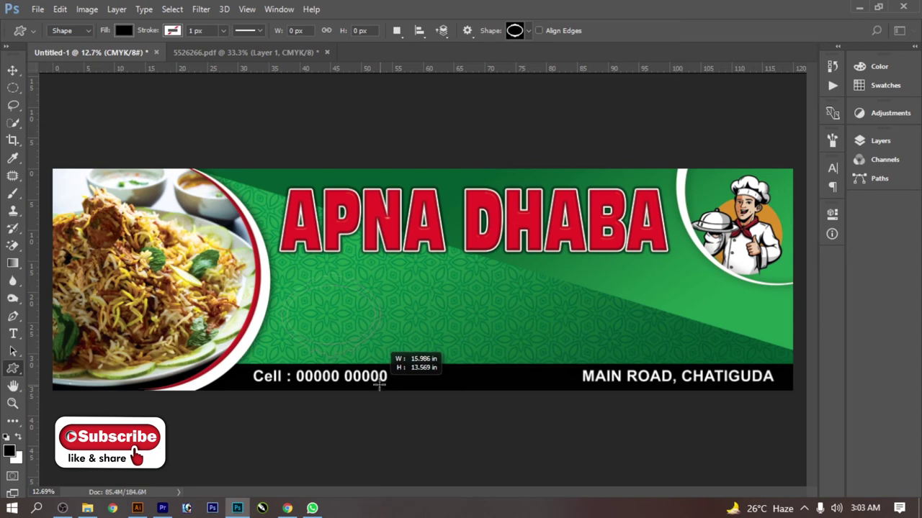
left_click_drag(374, 377, 379, 382)
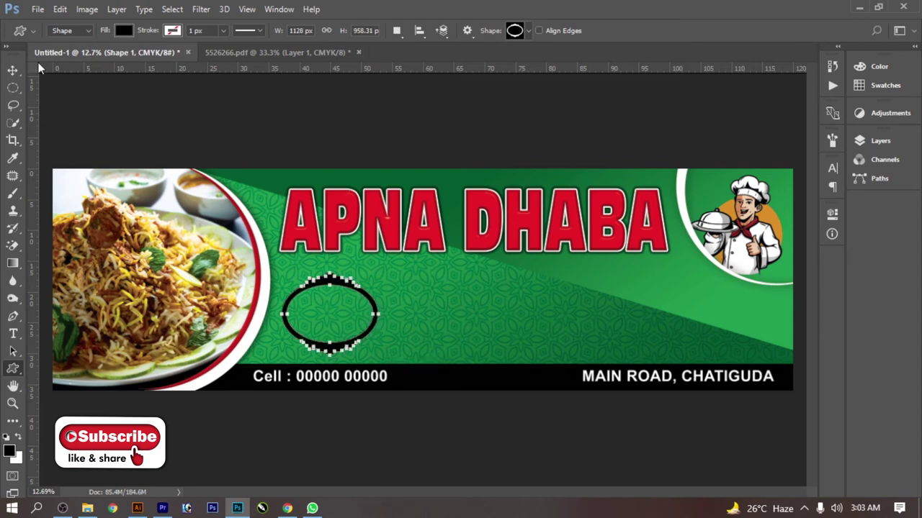
left_click(15, 72)
left_click(117, 8)
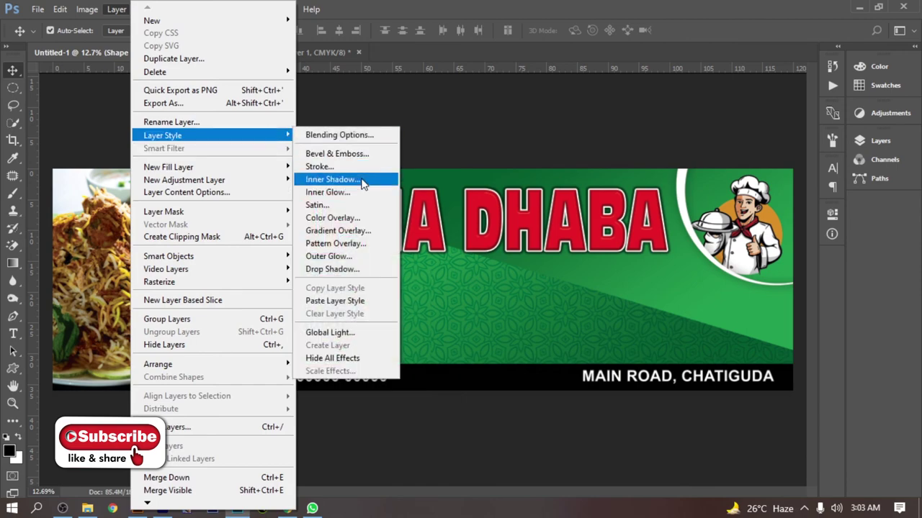
left_click(367, 227)
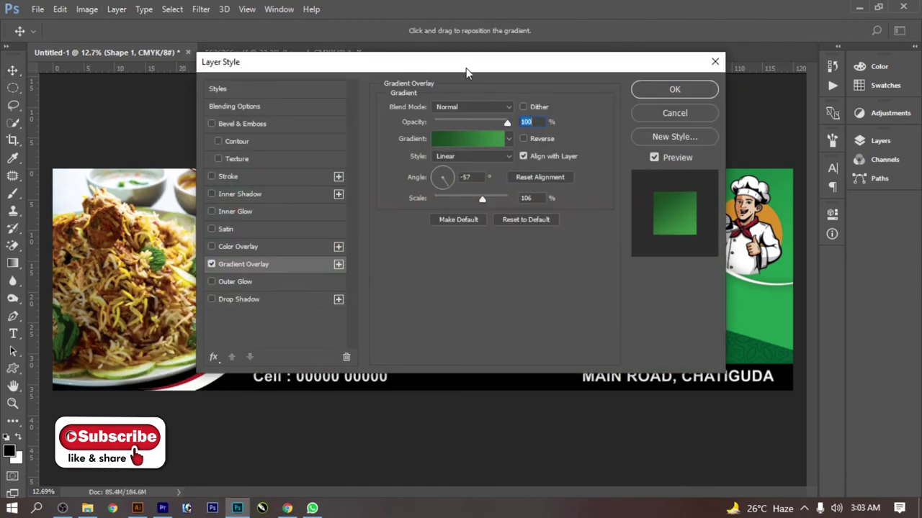
Apply an orange preset Gradient Overlay to the oval frame.
left_click_drag(467, 67, 675, 58)
left_click(679, 131)
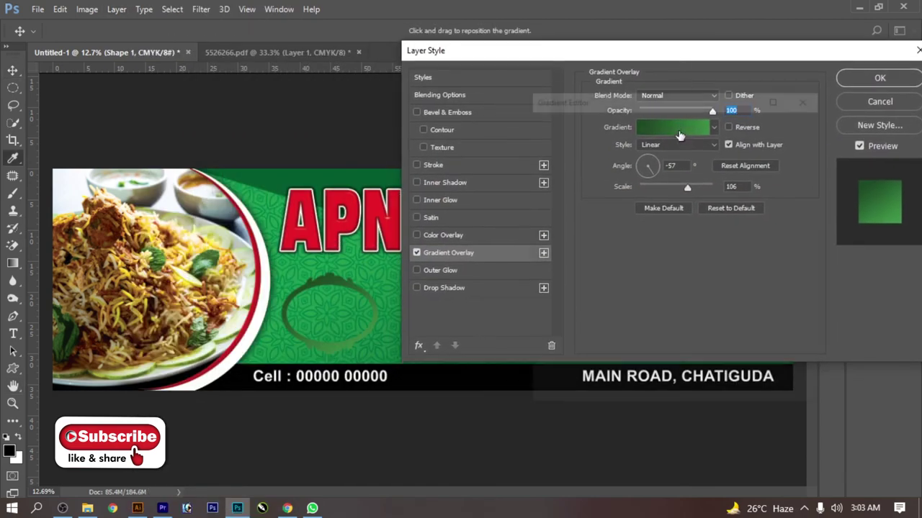
left_click(696, 168)
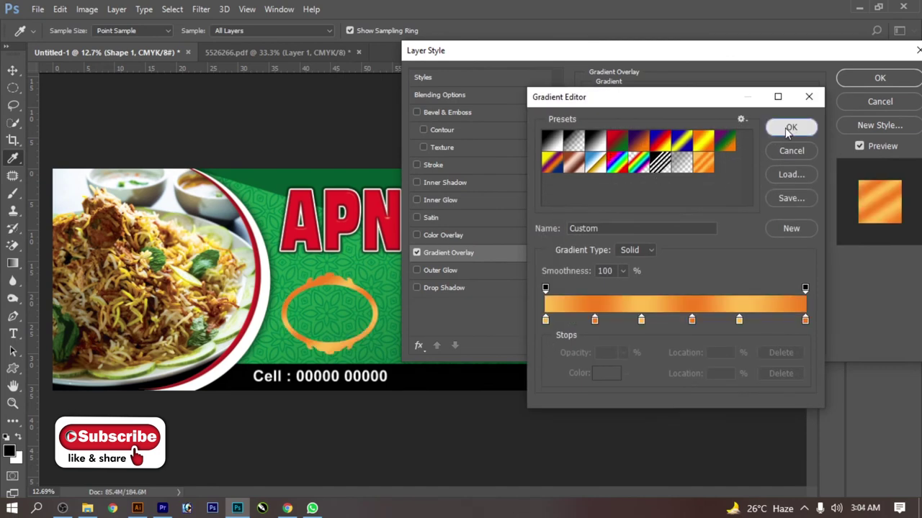
left_click(790, 126)
right_click(250, 283)
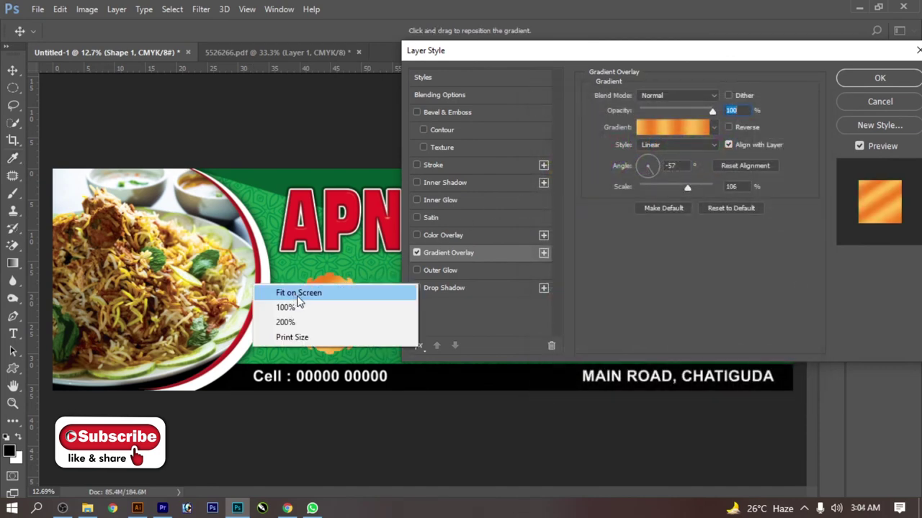
left_click(229, 309)
scroll(295, 317, "up", 3)
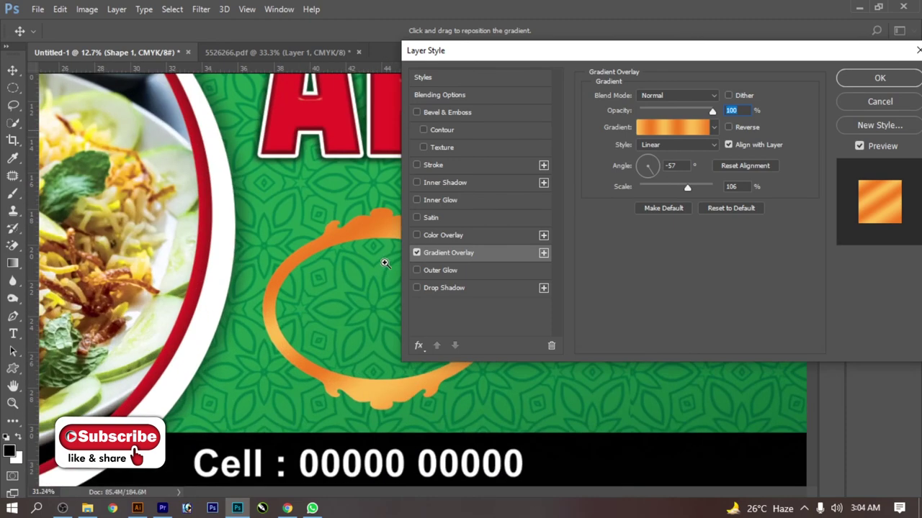
scroll(305, 267, "up", 3)
scroll(189, 261, "up", 2)
scroll(188, 261, "right", 1)
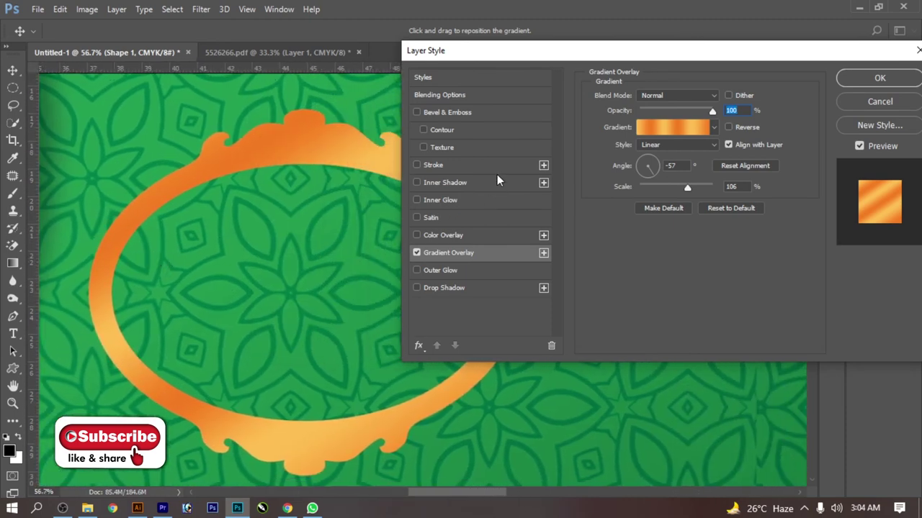
Add a Bevel & Emboss to the frame, size 18 px with strengthened shadow shading.
left_click(469, 114)
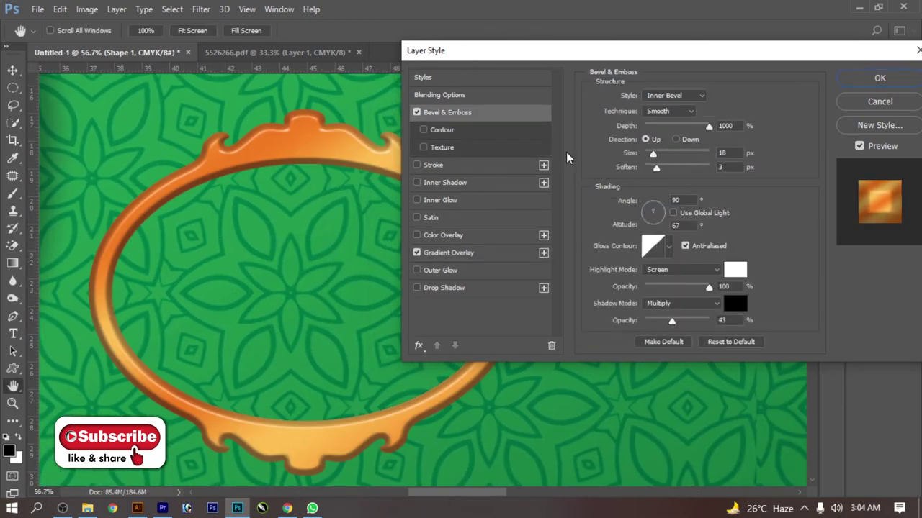
mouse_move(672, 321)
left_mouse_down()
mouse_move(612, 341)
mouse_move(653, 321)
left_mouse_up()
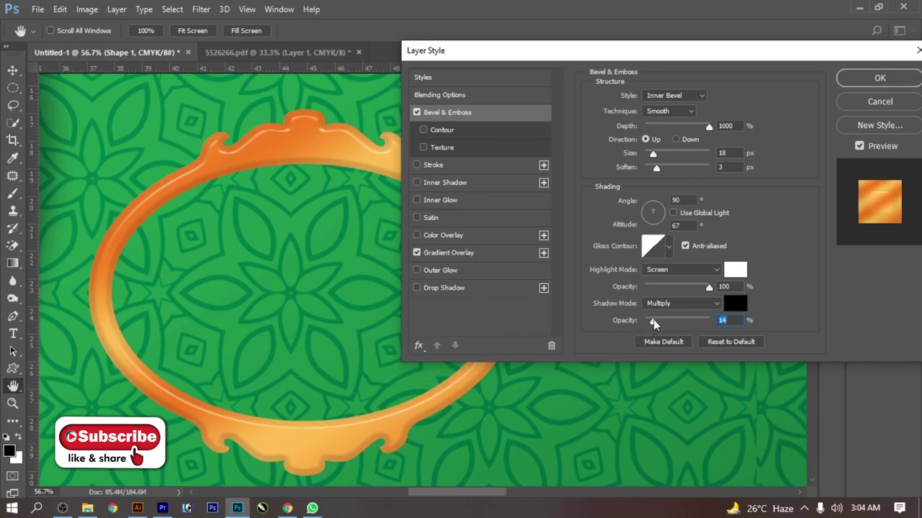
mouse_move(606, 157)
left_mouse_down()
mouse_move(633, 154)
mouse_move(594, 147)
mouse_move(624, 159)
mouse_move(612, 159)
left_mouse_up()
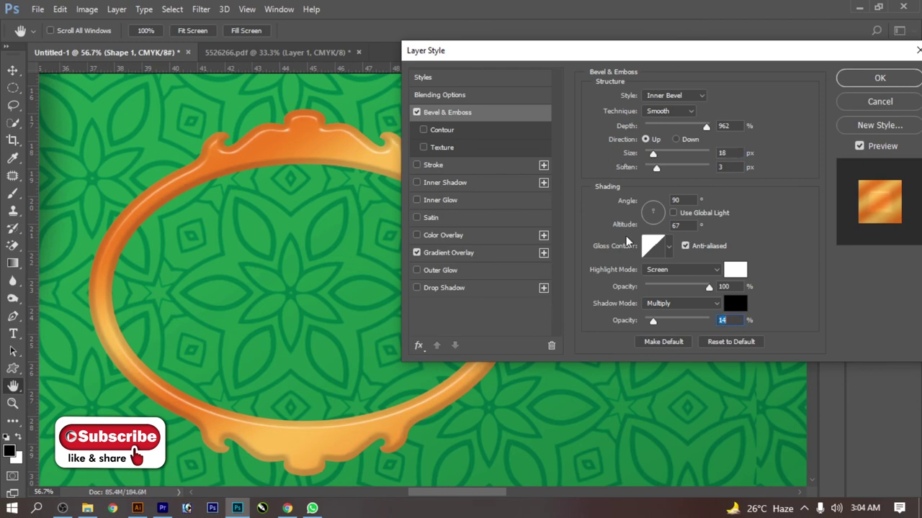
left_click(630, 322)
left_click_drag(630, 321, 649, 327)
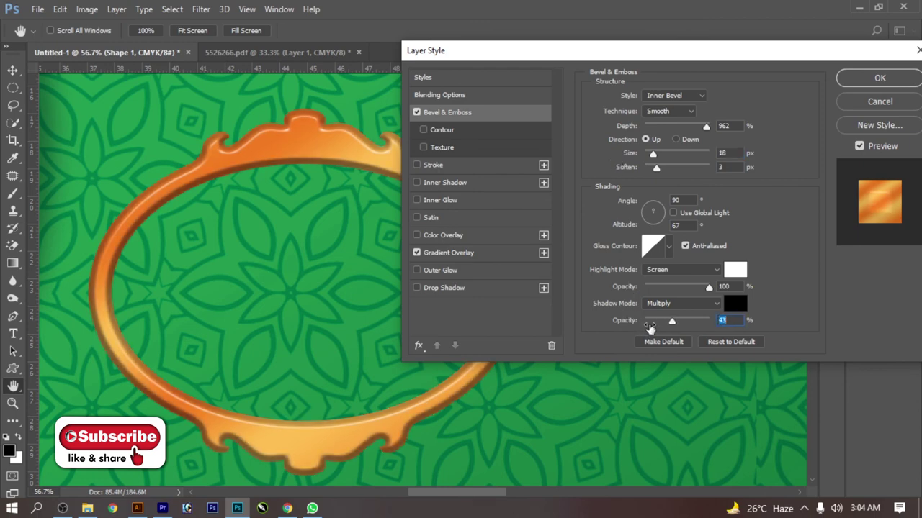
Add a soft size-39 drop shadow to the frame and apply the effects.
left_click(476, 288)
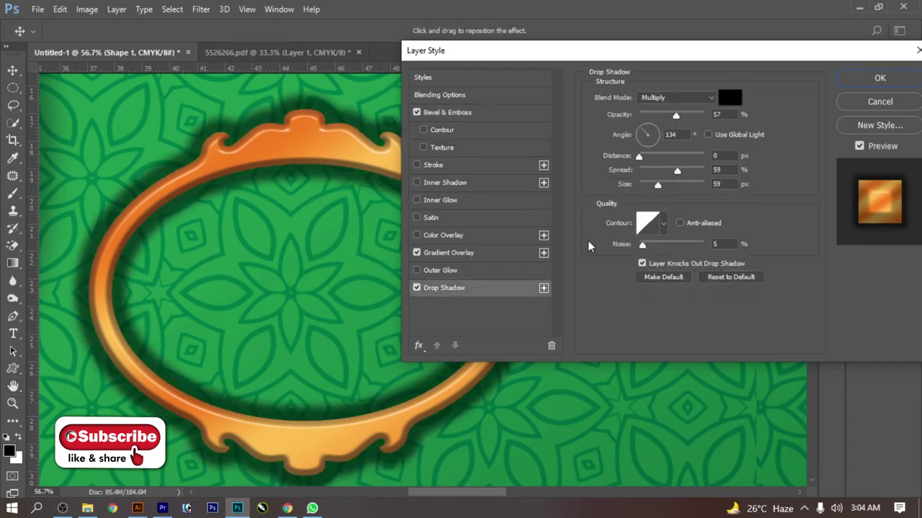
mouse_move(625, 174)
left_mouse_down()
mouse_move(593, 188)
mouse_move(610, 198)
left_mouse_up()
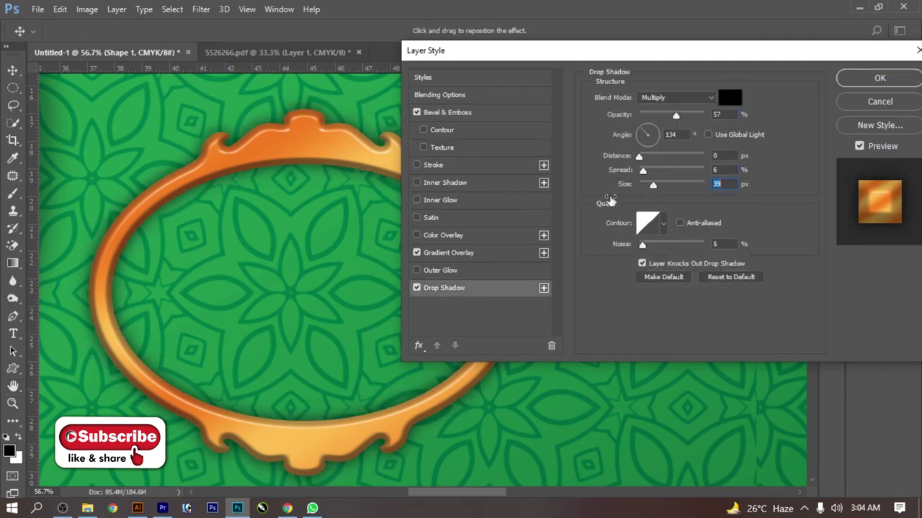
key("Return")
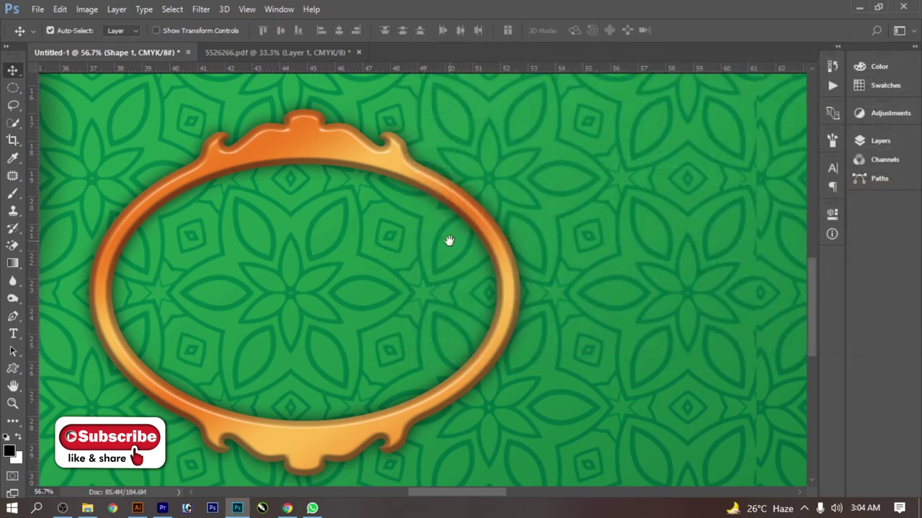
Enlarge the oval frame slightly and duplicate it to the right along the green band.
right_click(448, 241)
left_click(475, 248)
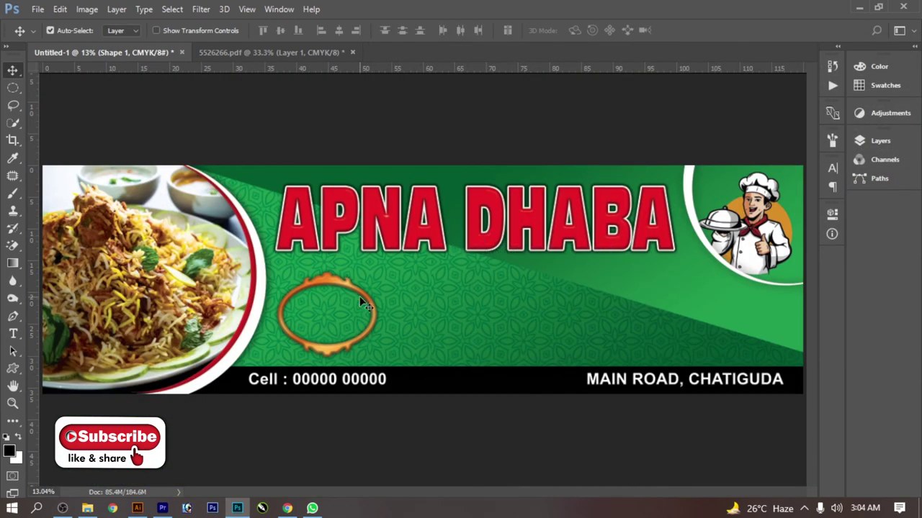
key("ctrl+t")
left_click_drag(377, 273, 387, 274)
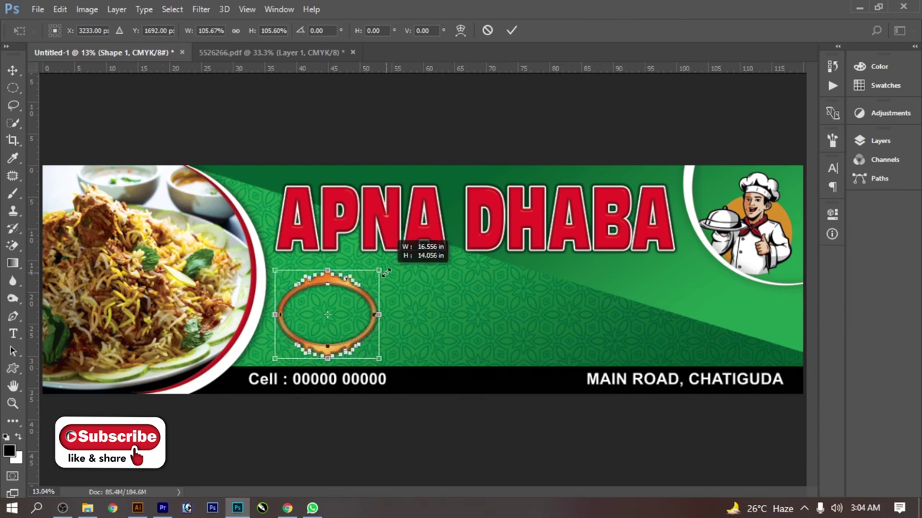
key("Return")
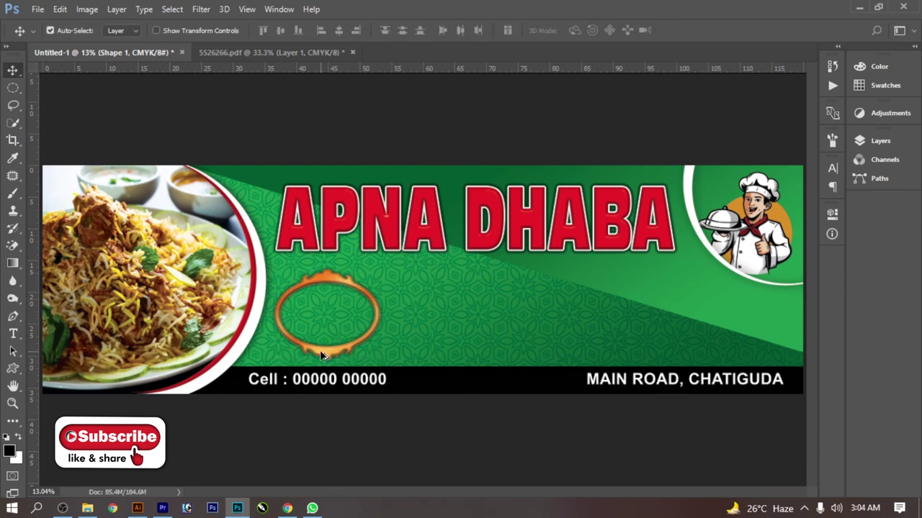
mouse_move(319, 350)
left_mouse_down()
mouse_move(436, 365)
mouse_move(574, 338)
mouse_move(749, 346)
left_mouse_up()
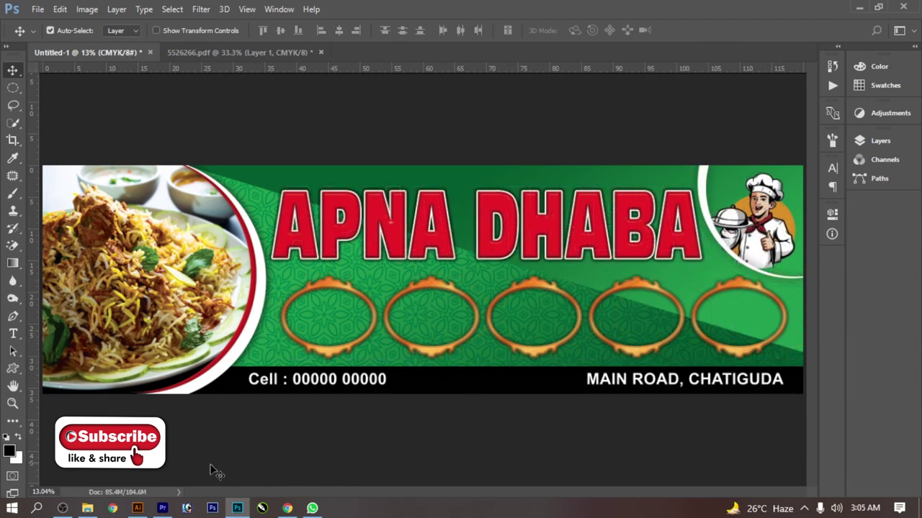
Open the five food photos from the food folder in Photoshop.
left_click(88, 509)
left_click(301, 112)
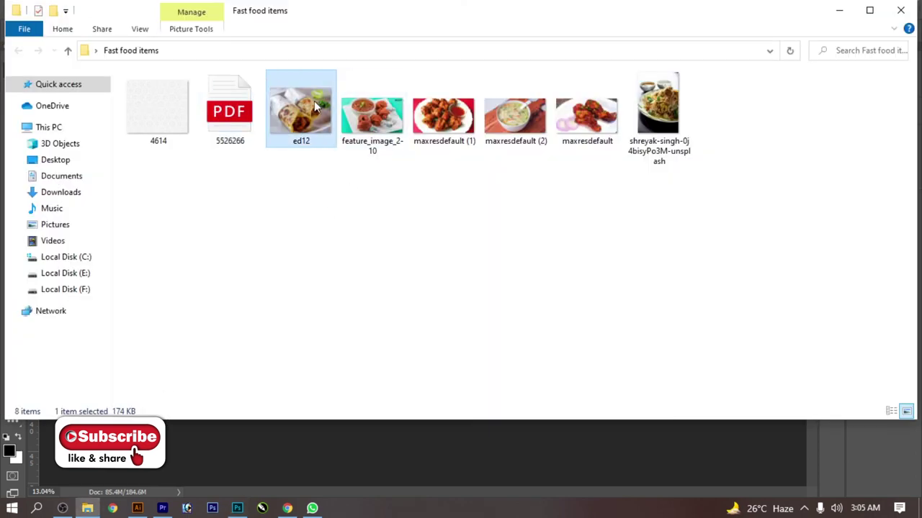
left_click(587, 111, "shift")
mouse_move(586, 112)
left_mouse_down()
mouse_move(241, 444)
mouse_move(424, 51)
left_mouse_up()
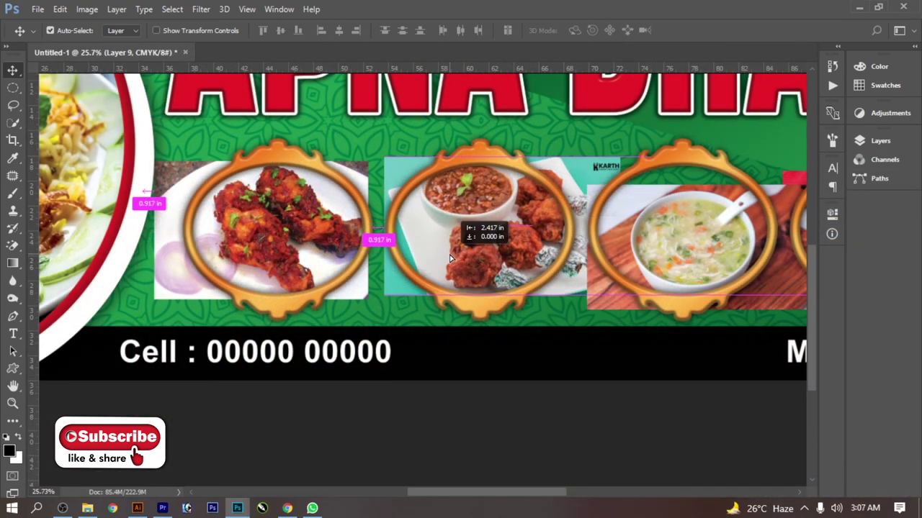
Move the fried snack photo into the second frame and shrink it to fit.
left_click_drag(451, 261, 436, 262)
key("ctrl+t")
left_click_drag(587, 298, 574, 291)
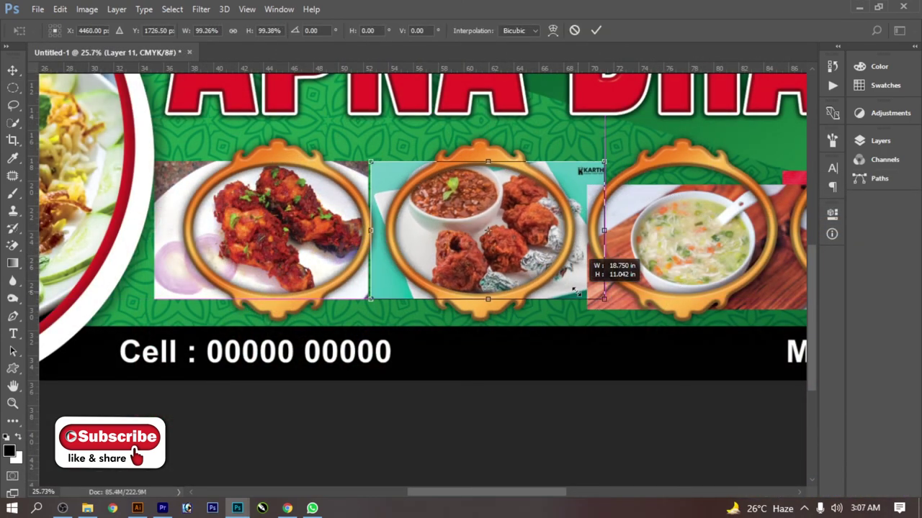
key("Return")
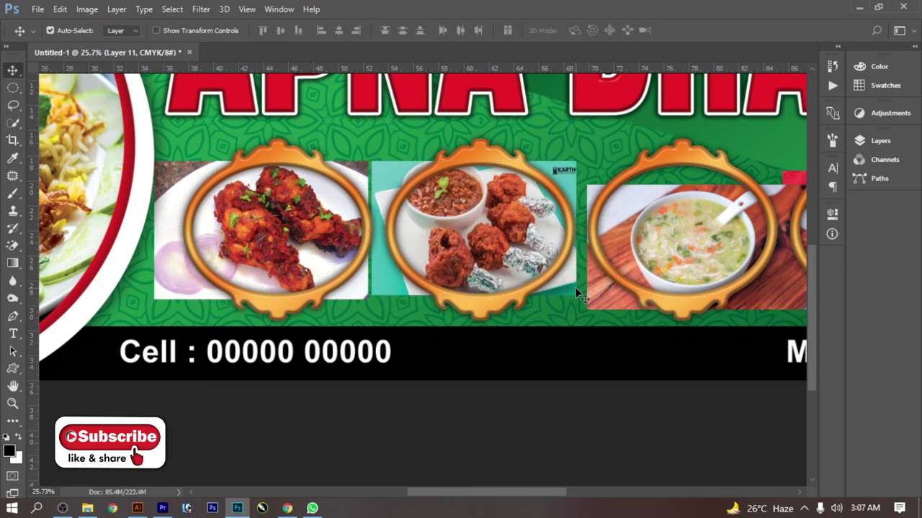
mouse_move(655, 243)
left_mouse_down()
mouse_move(457, 242)
mouse_move(437, 229)
left_mouse_up()
Stretch the soup and pakora photos taller so each fills its frame.
key("ctrl+t")
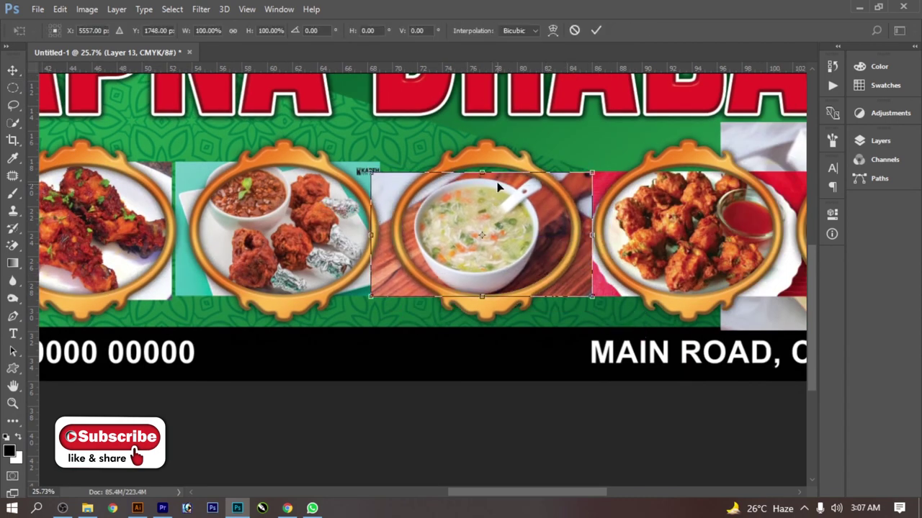
left_click_drag(524, 165, 523, 156)
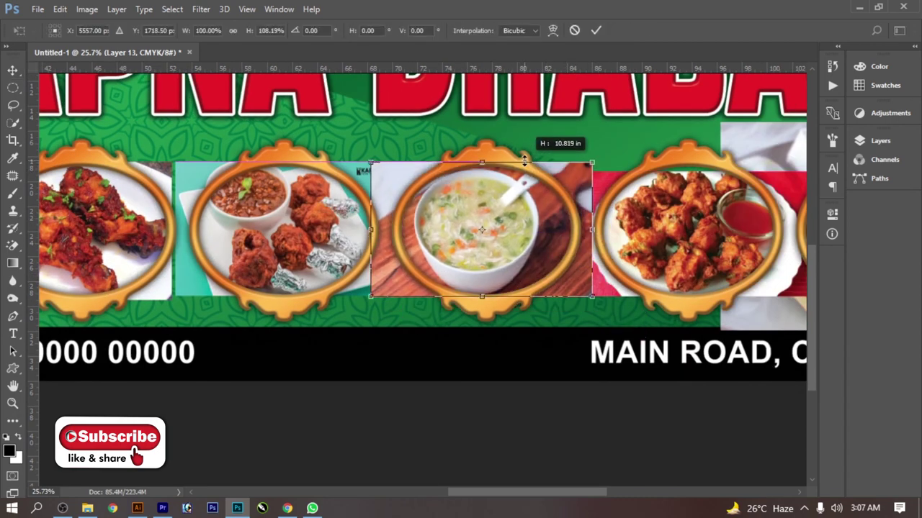
key("Return")
left_click_drag(513, 260, 315, 260)
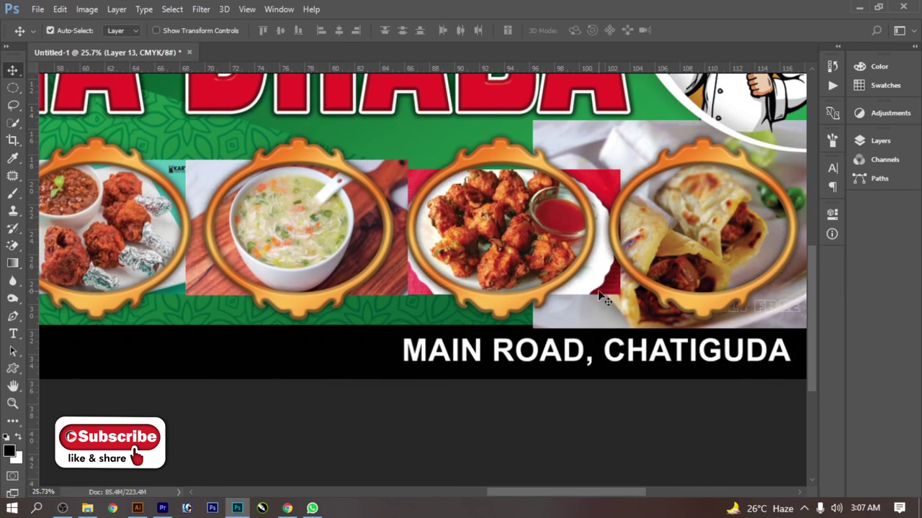
left_click(607, 276)
key("ctrl+t")
left_click_drag(533, 170, 532, 160)
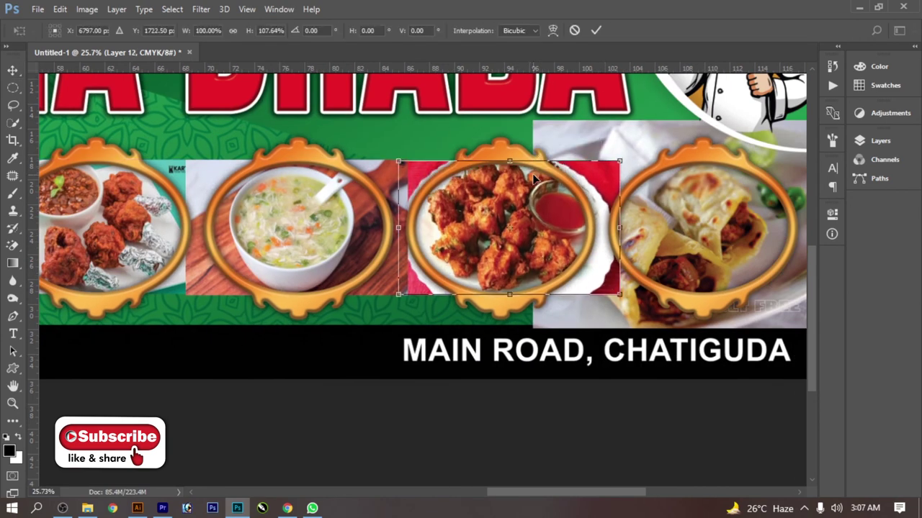
key("Return")
Shrink the roti photo to about 69% to fit the last frame.
mouse_move(791, 317)
left_mouse_down()
mouse_move(611, 318)
mouse_move(547, 276)
left_mouse_up()
left_click(611, 318, "ctrl")
key("ctrl+t")
mouse_move(512, 250)
left_mouse_down()
mouse_move(596, 267)
mouse_move(592, 279)
left_mouse_up()
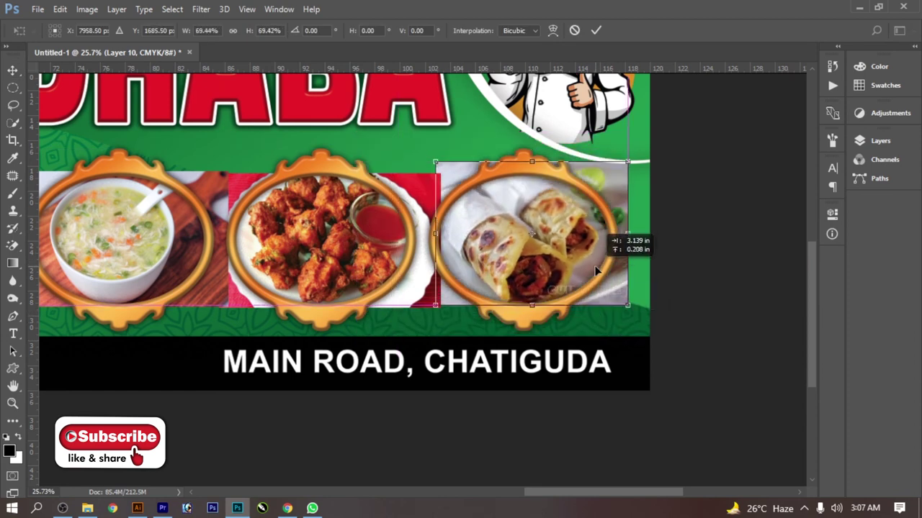
key("Return")
Copy an oval of the roti photo to its own layer and delete the rectangular original.
right_click(13, 87)
left_click(79, 101)
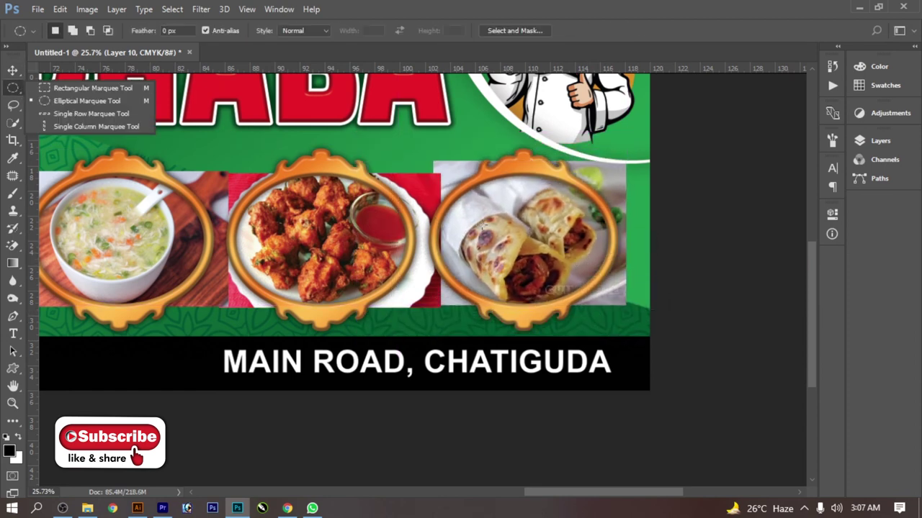
left_click_drag(438, 163, 612, 311)
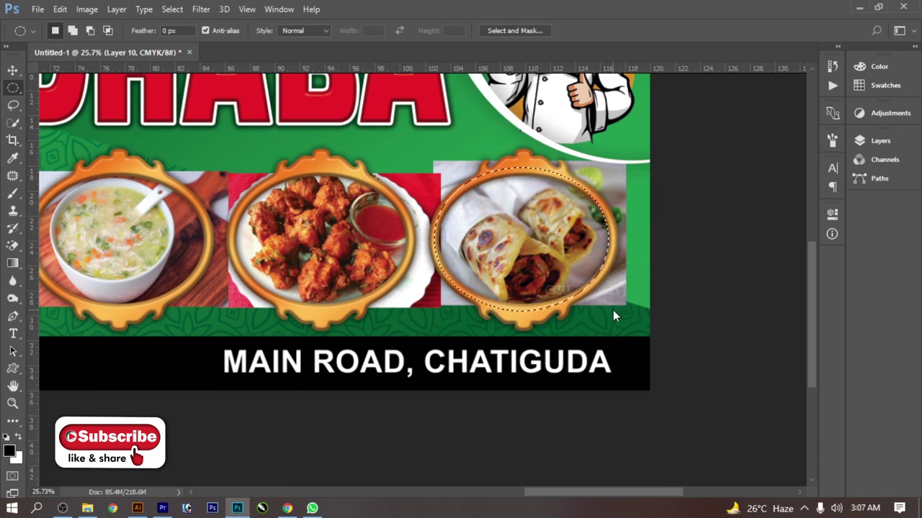
right_click(619, 188)
key("ctrl+j")
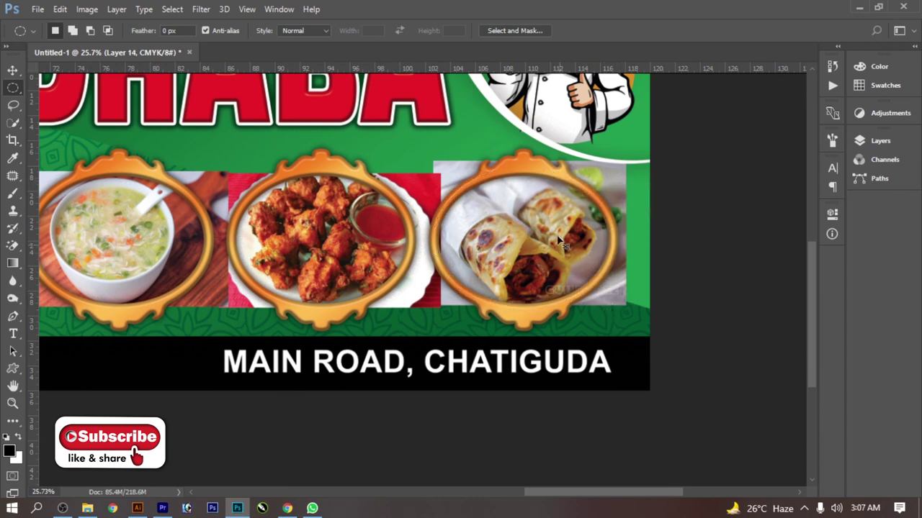
left_click(875, 142)
left_click(820, 466)
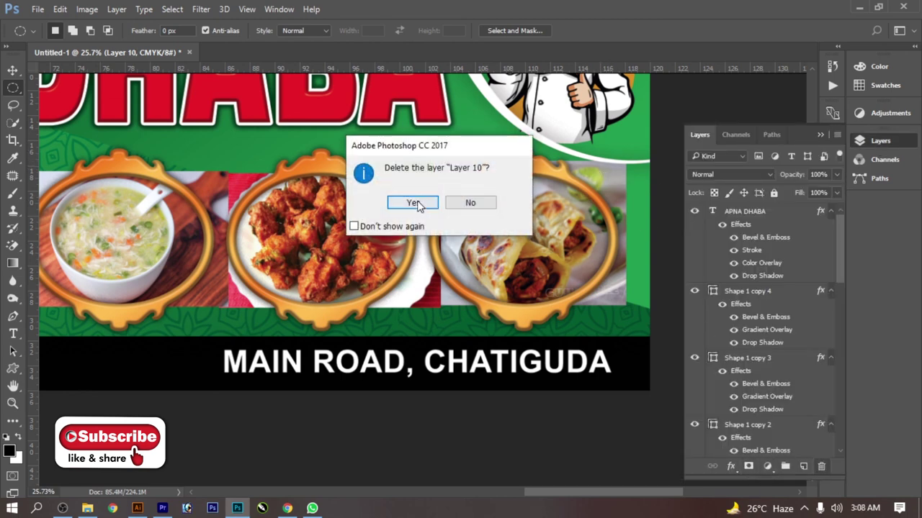
key("Return")
Draw an oval selection inside the pakora frame and make the pakora photo layer active.
key("v")
scroll(52, 283, "left", 3)
right_click(13, 87)
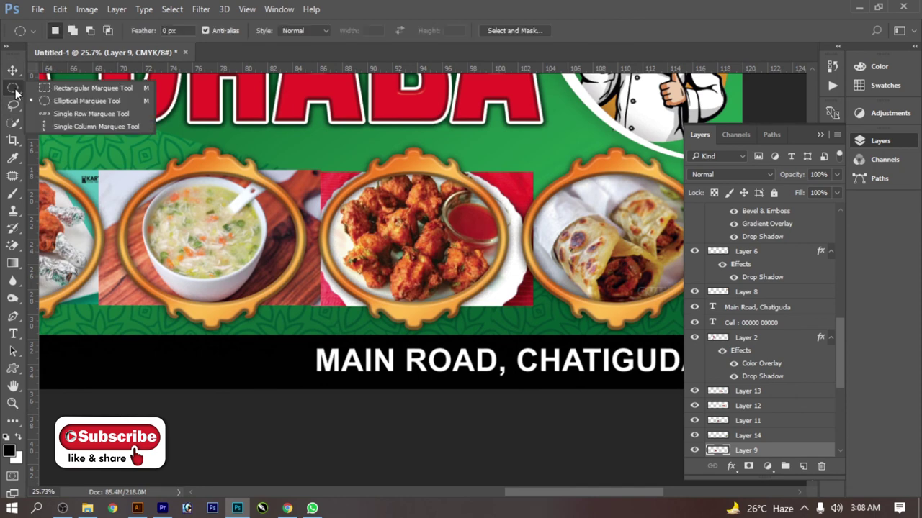
left_click(65, 99)
left_click_drag(321, 172, 506, 309)
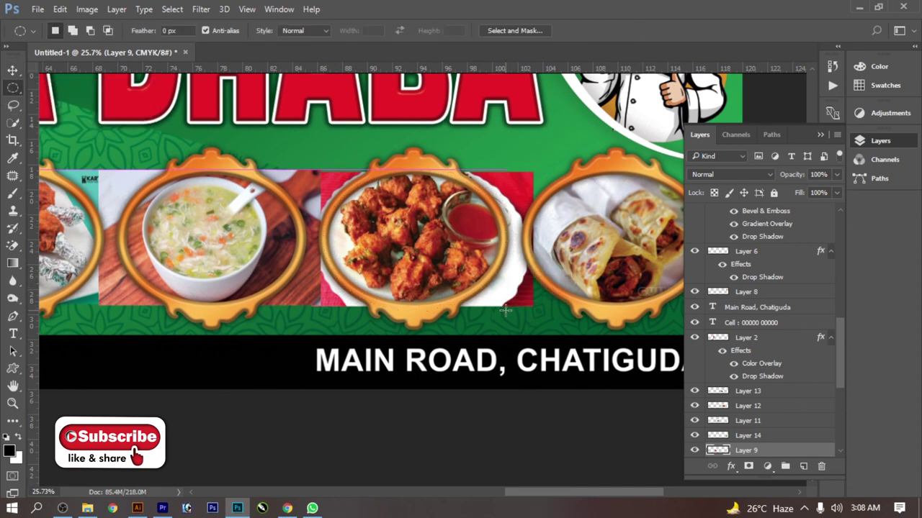
right_click(514, 175, "ctrl")
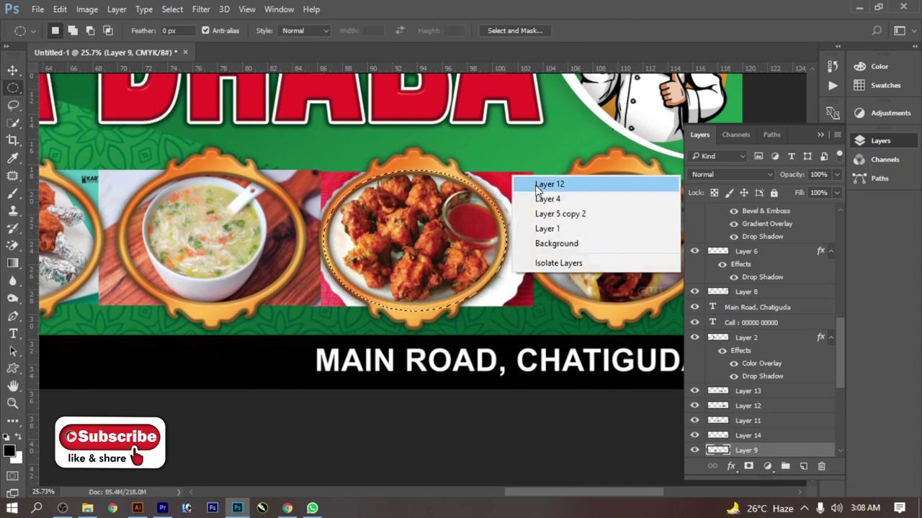
left_click(536, 183)
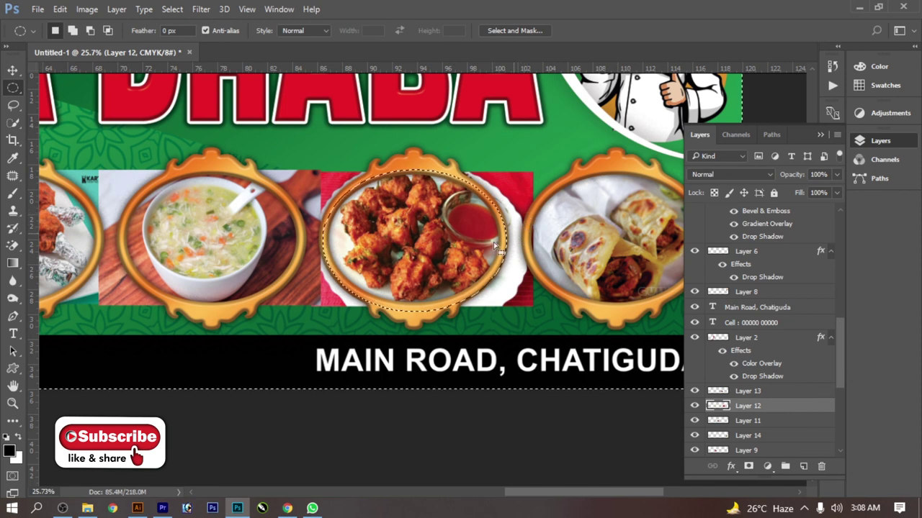
Draw an oval selection inside the chicken frame, nudging its top and left edge to fit.
key("alt+bracketleft")
scroll(225, 173, "left", 5)
left_click_drag(225, 173, 414, 302)
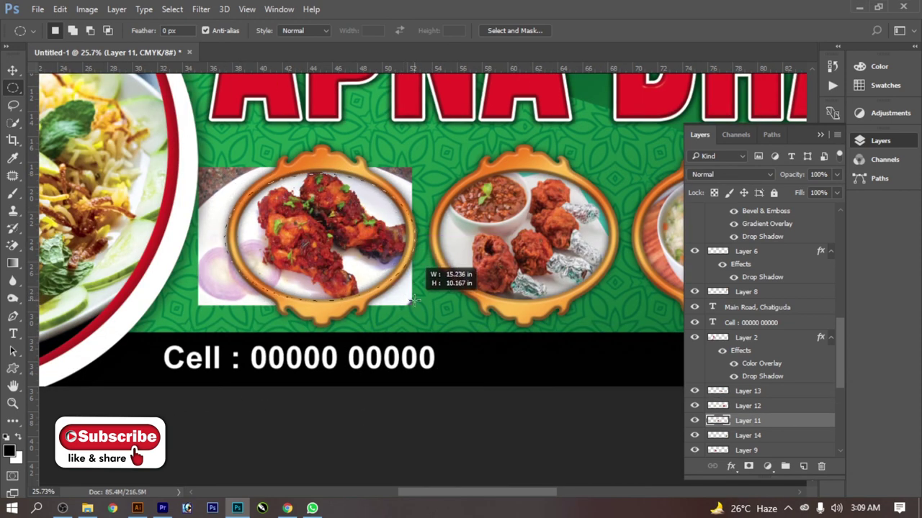
left_click_drag(414, 303, 412, 305)
right_click(388, 281)
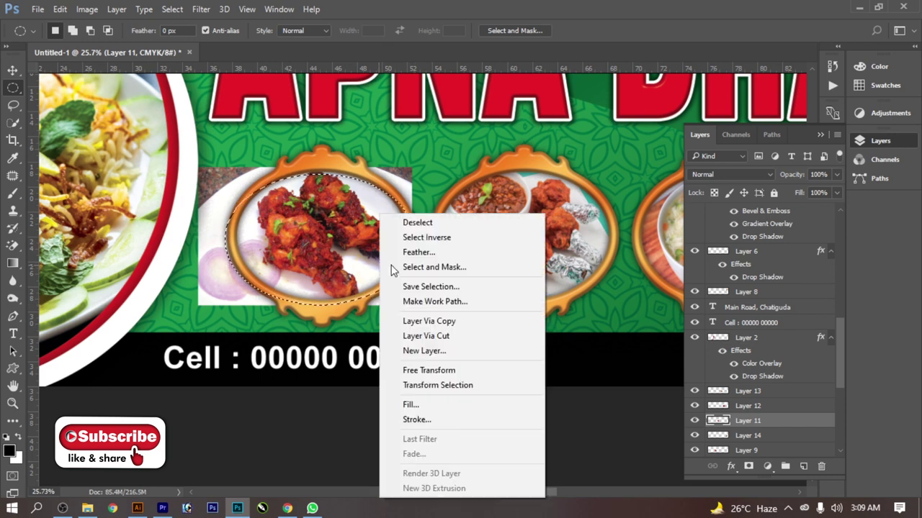
left_click(428, 382)
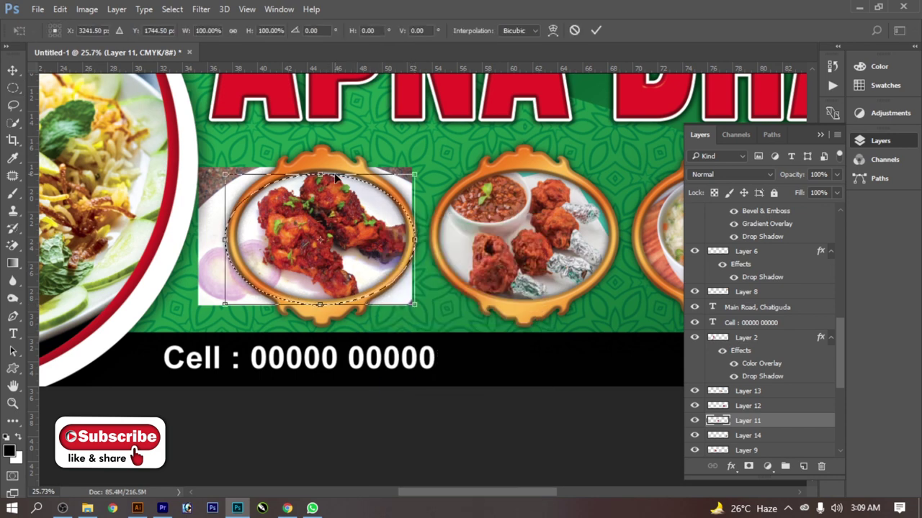
left_click_drag(340, 167, 339, 164)
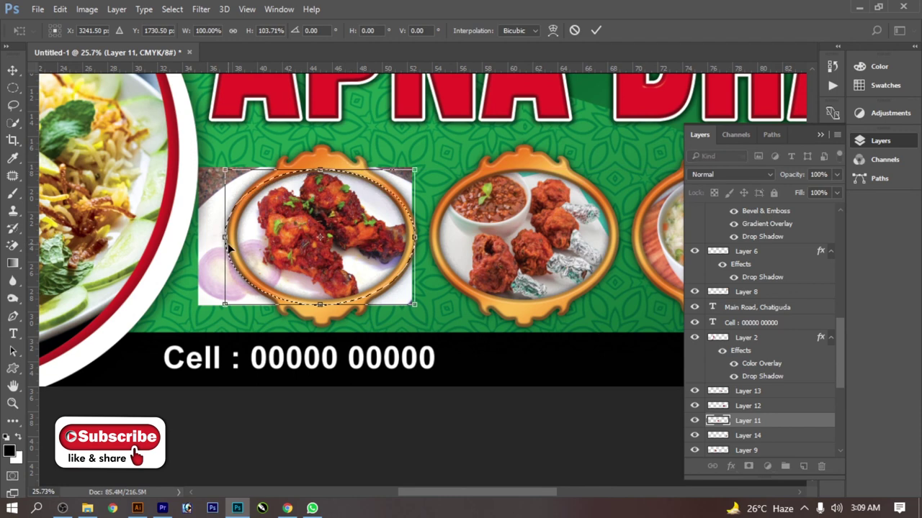
left_click_drag(225, 235, 229, 224)
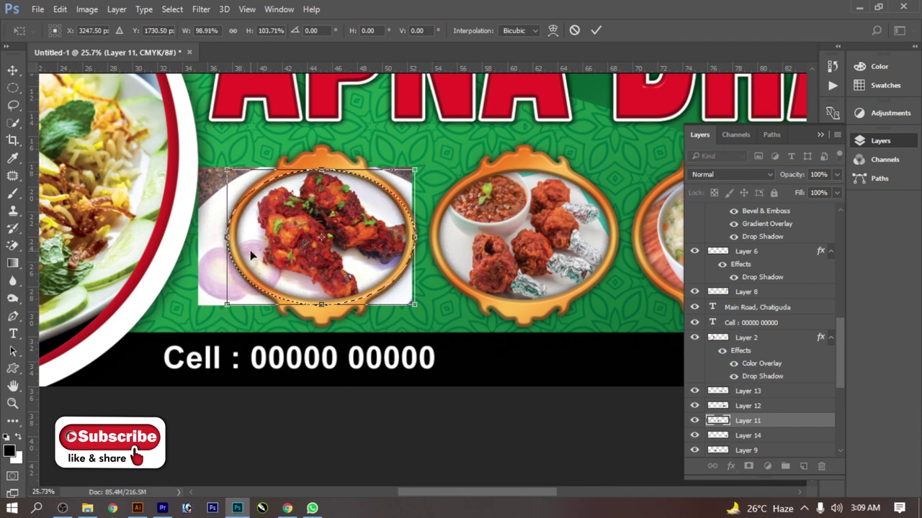
key("Return")
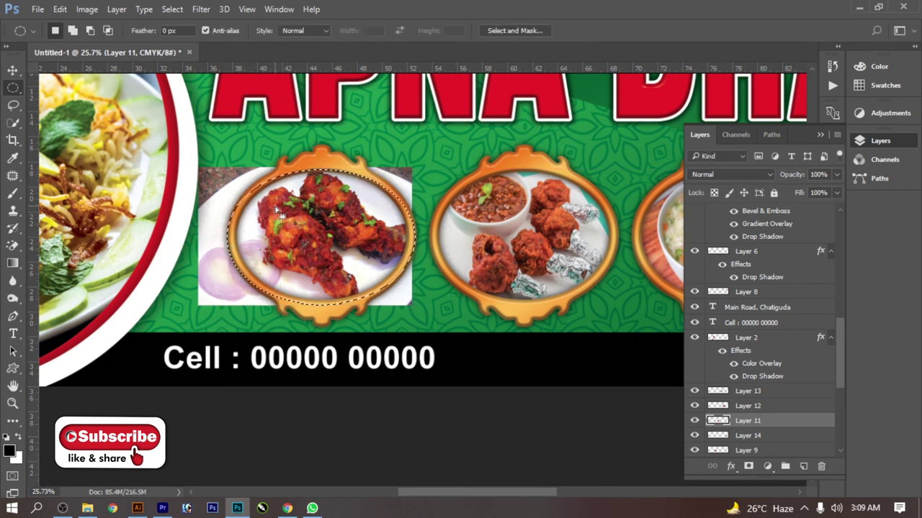
Invert the selection and delete the chicken photo's corners outside the oval on Layer 11.
right_click(277, 210)
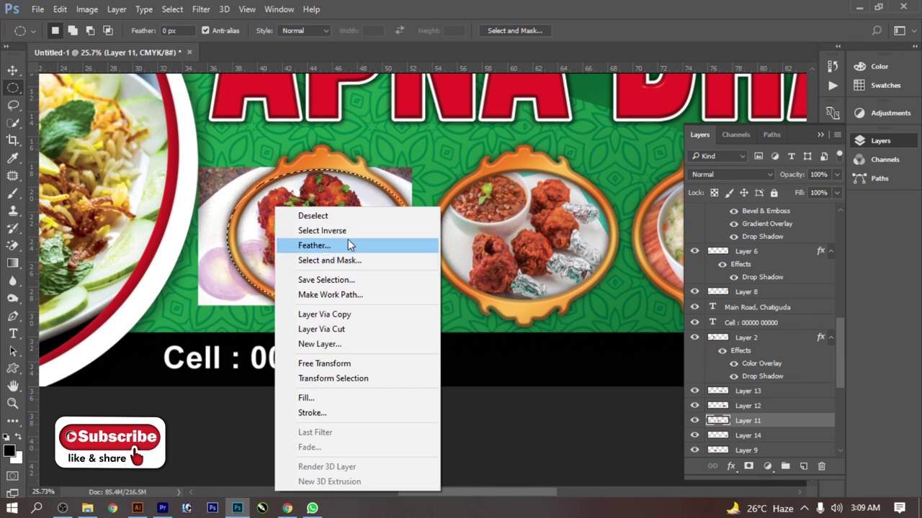
left_click(345, 230)
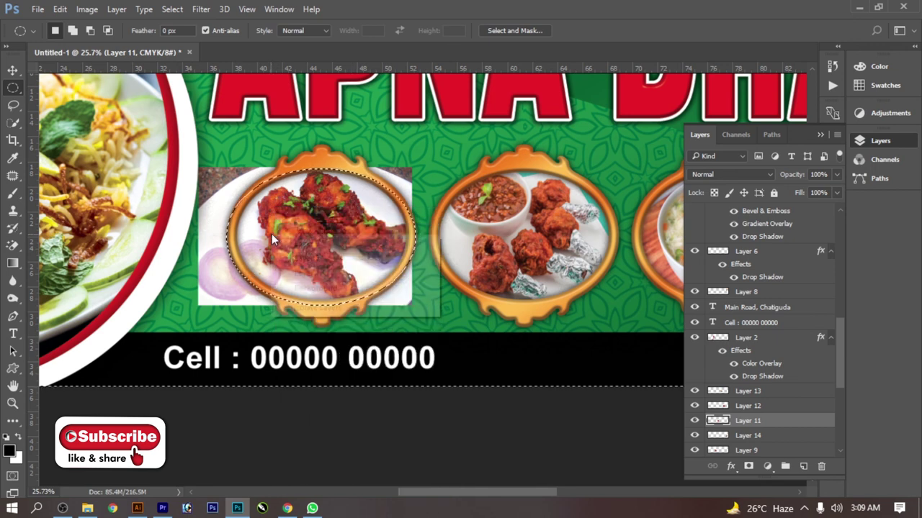
left_click(746, 450)
key("Delete")
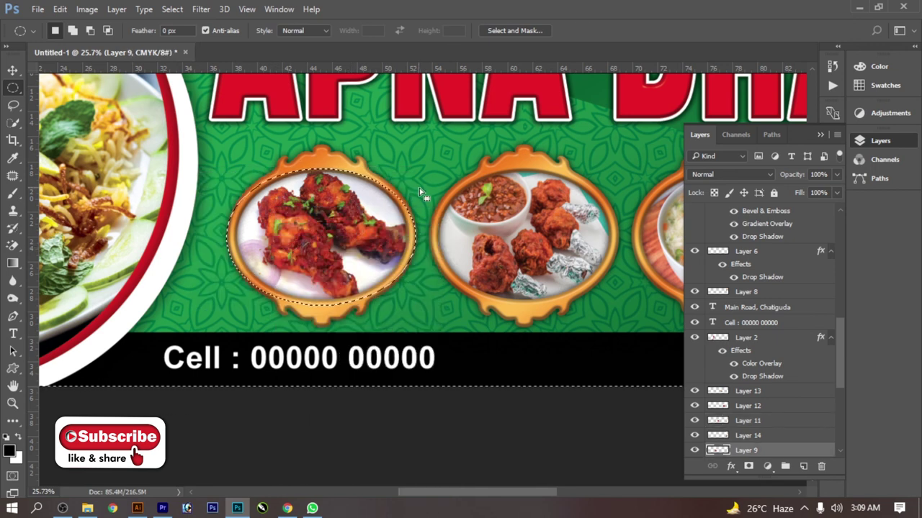
key("v")
scroll(471, 230, "down", 5)
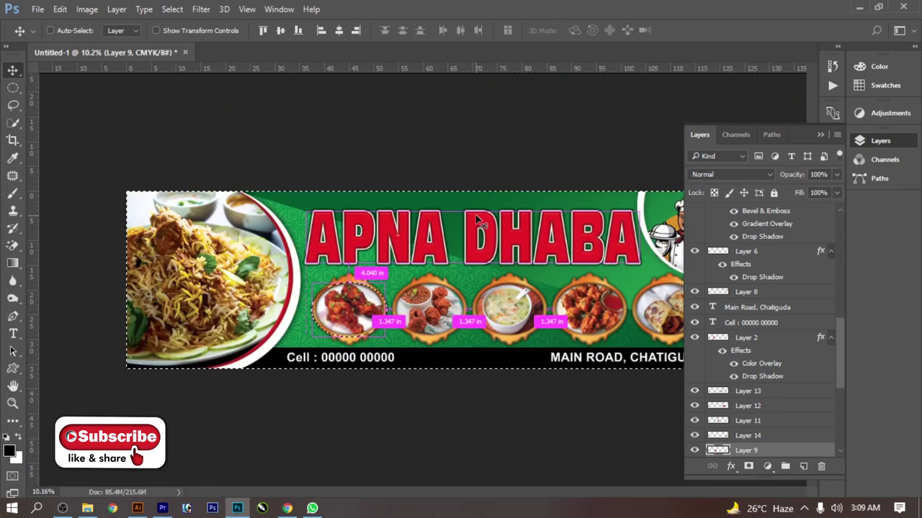
Clear the selection, turn on Move tool Auto-Select, and zoom out to view the whole banner unselected.
key("ctrl+d")
left_click(590, 240)
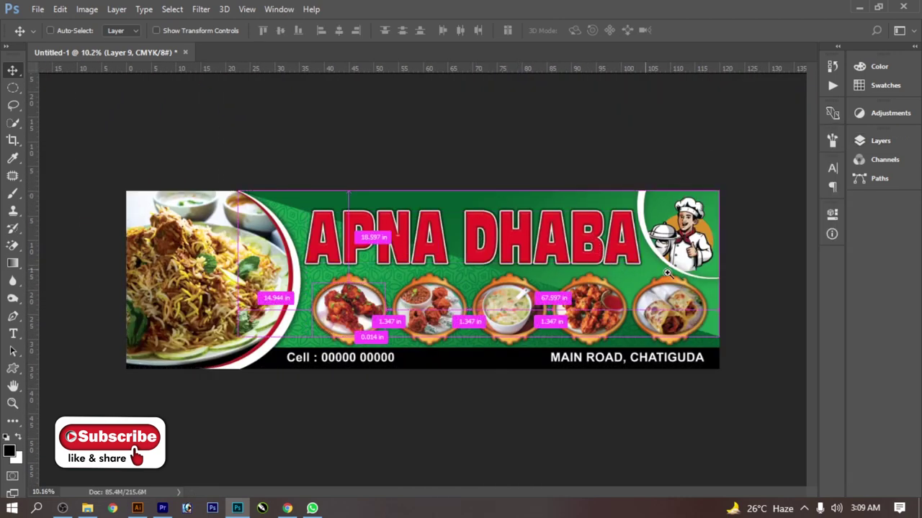
scroll(591, 240, "up", 2)
left_click(596, 236)
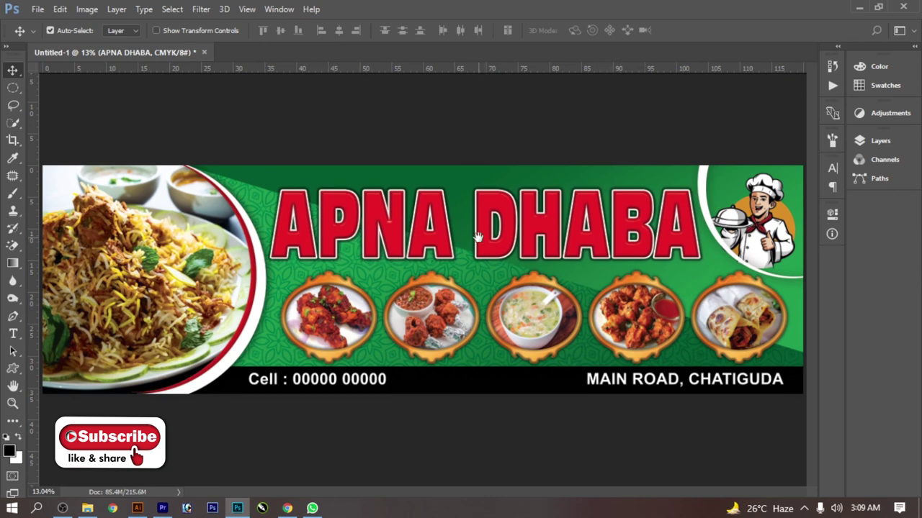
scroll(612, 252, "down", 1)
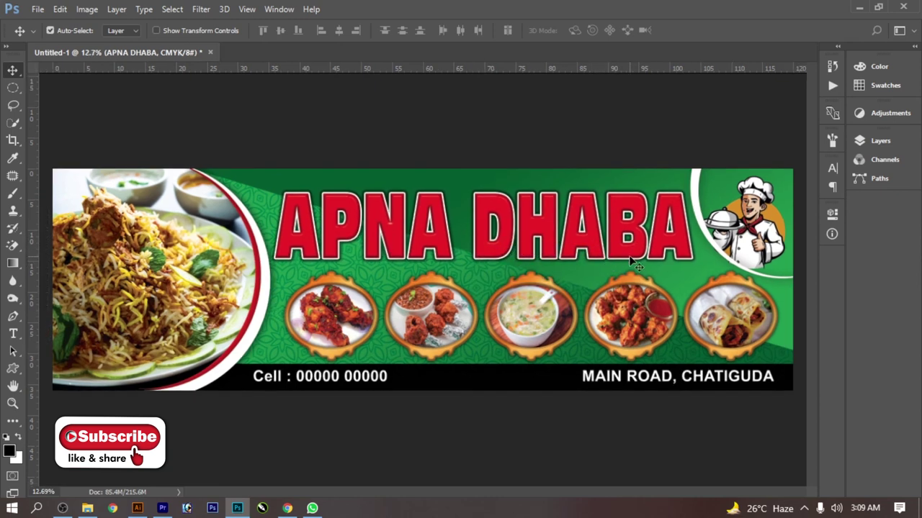
left_click(597, 112)
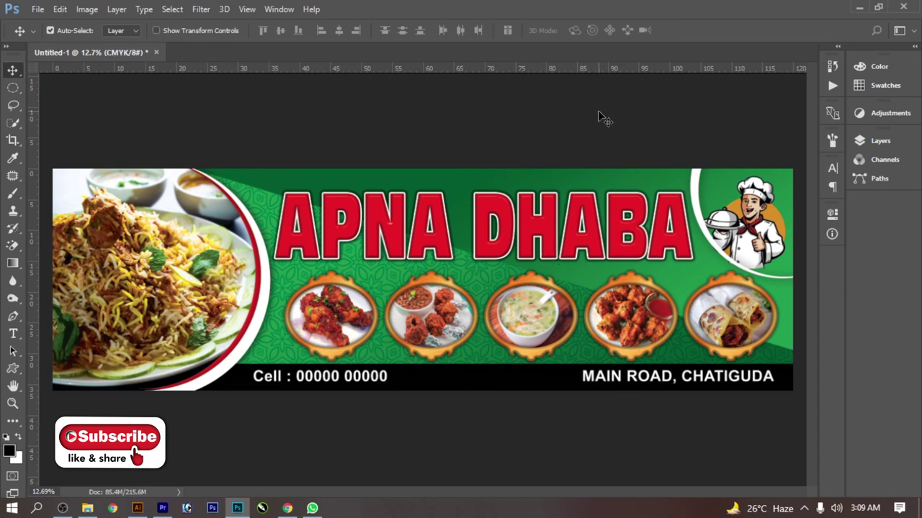